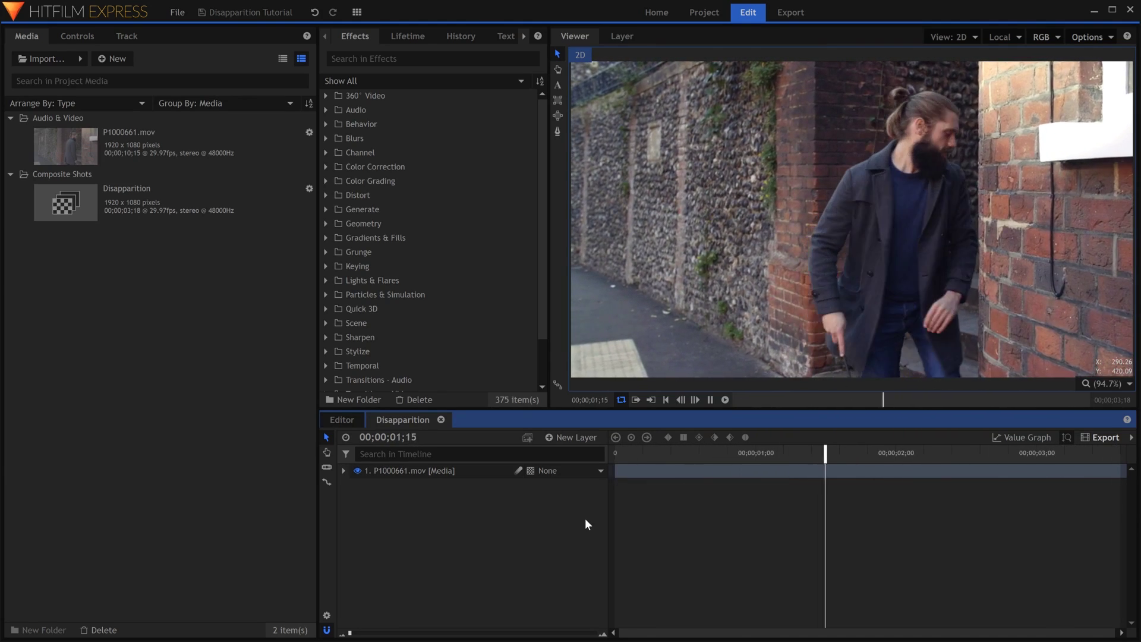
Duplicate the P1000661.mov footage layer and name the copy Clean Plate
key("space")
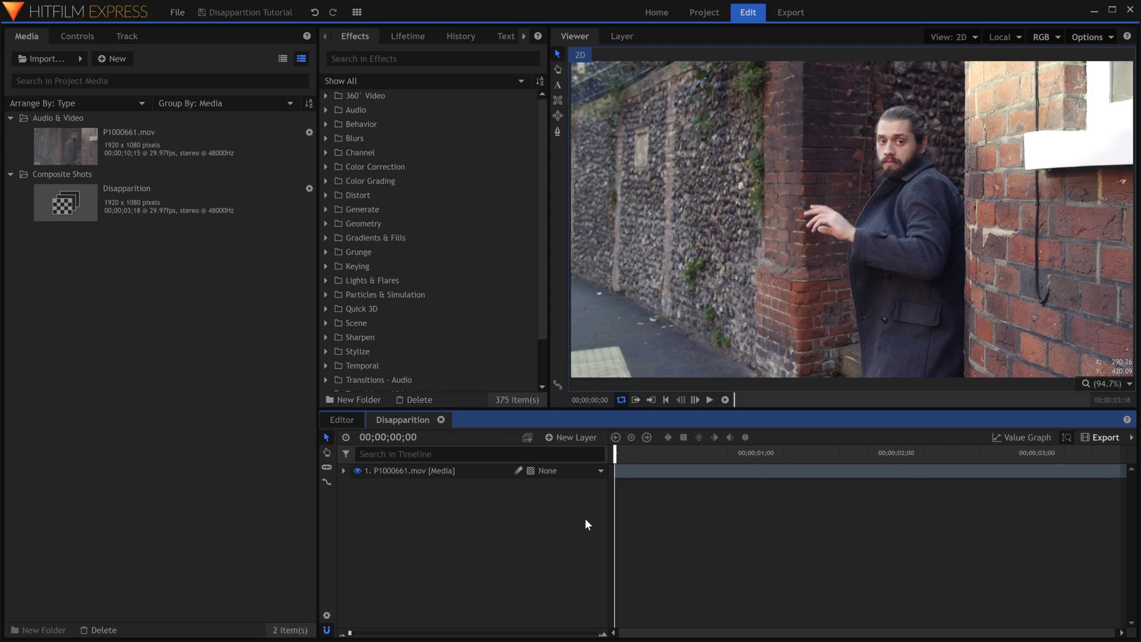
key("space")
key("space")
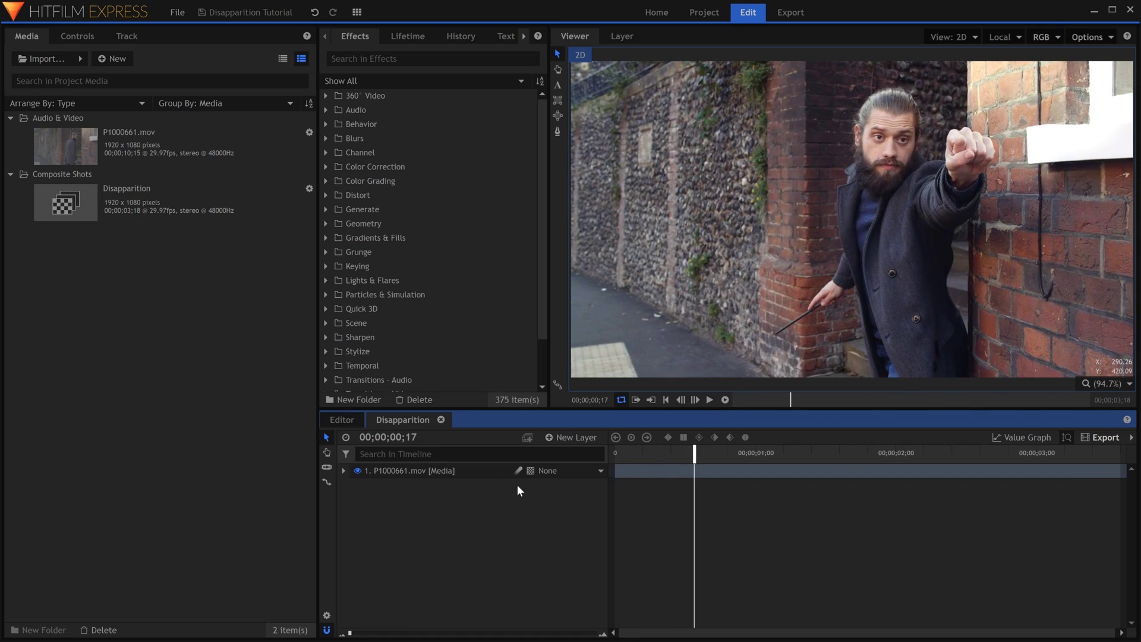
left_click(486, 473)
right_click(486, 473)
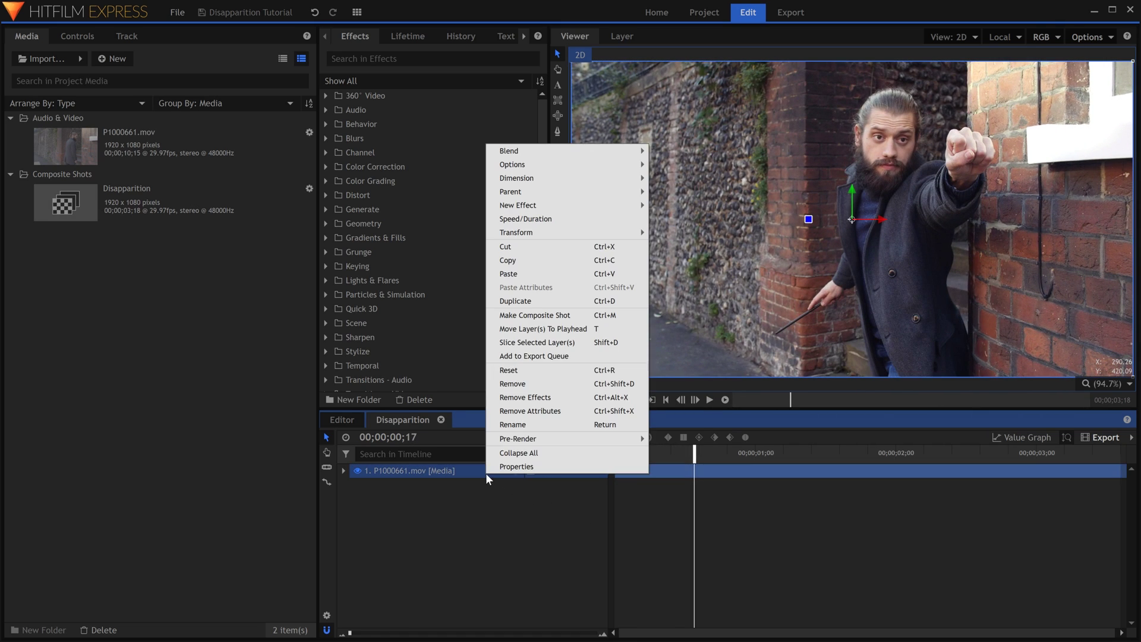
left_click(550, 303)
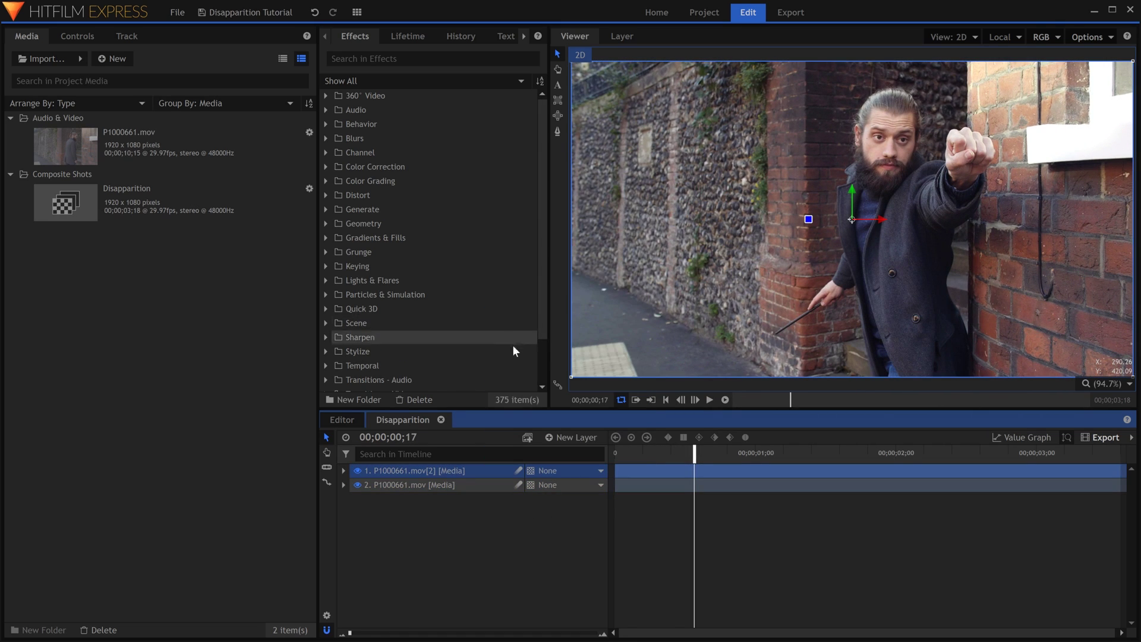
double_click(491, 468)
type("Clean Plate")
key("Return")
Slice Clean Plate at 00;00;02;20, delete the part with the man, and slide the empty-wall rest earlier
key("space")
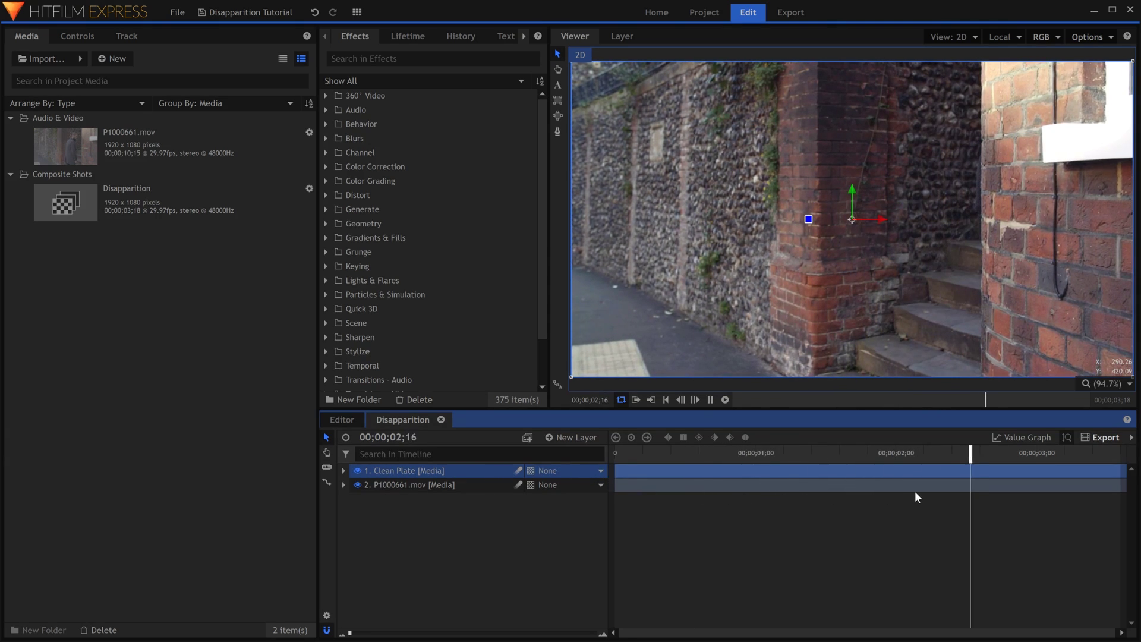
key("space")
left_click_drag(976, 453, 989, 453)
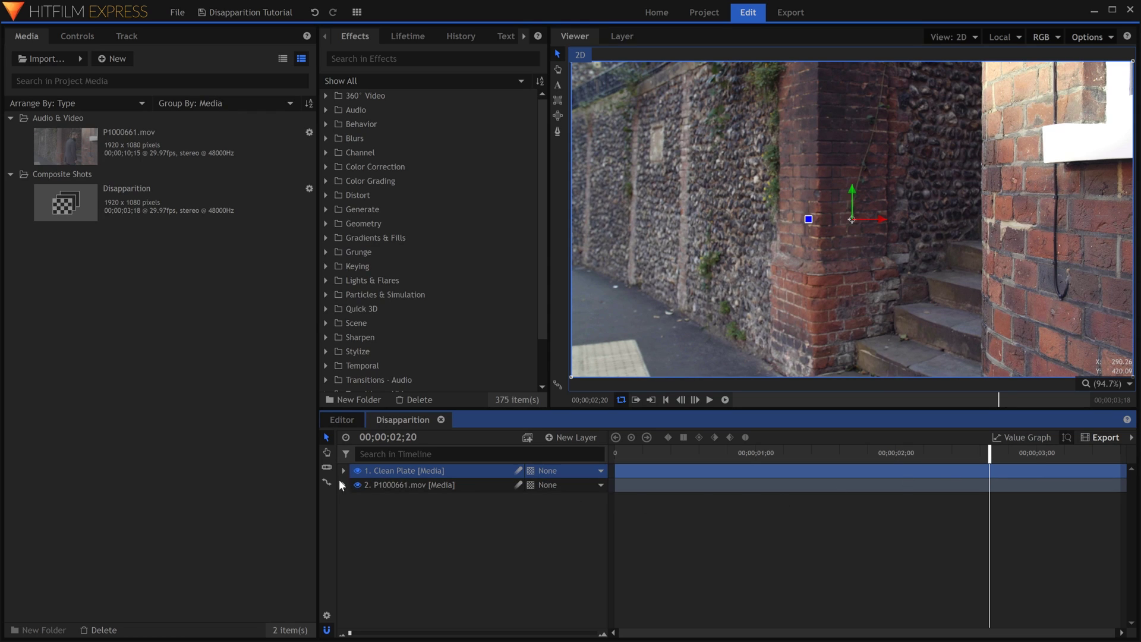
left_click(326, 468)
left_click(994, 473)
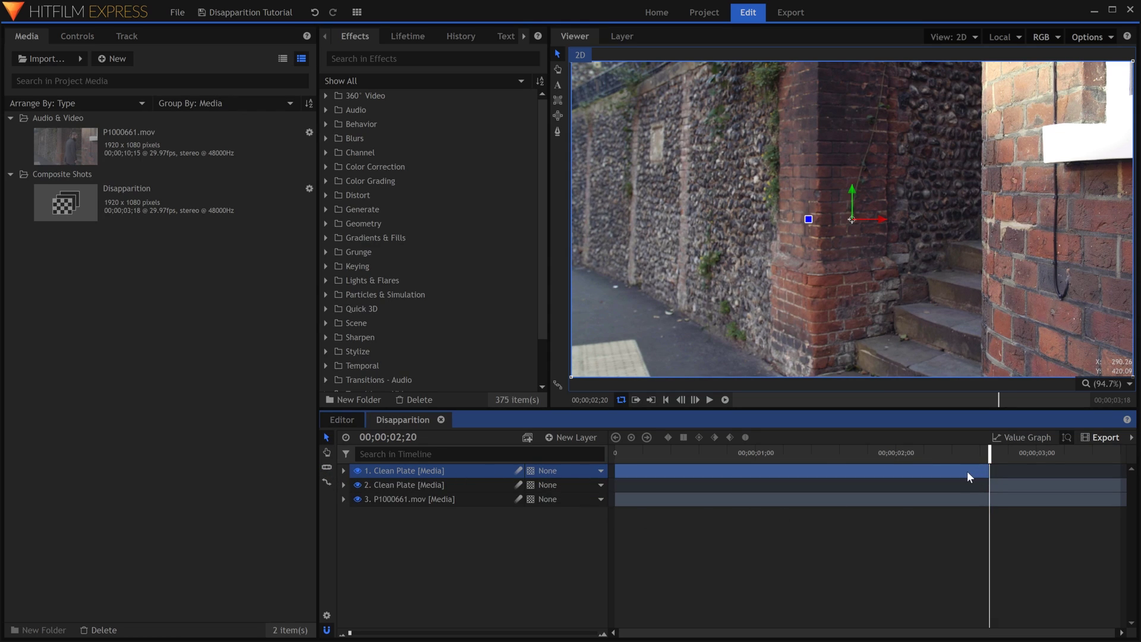
key("Delete")
left_click_drag(990, 453, 699, 452)
left_click_drag(1003, 480, 742, 474)
Play back the shot to check the man now disappears early
left_click(791, 519)
key("space")
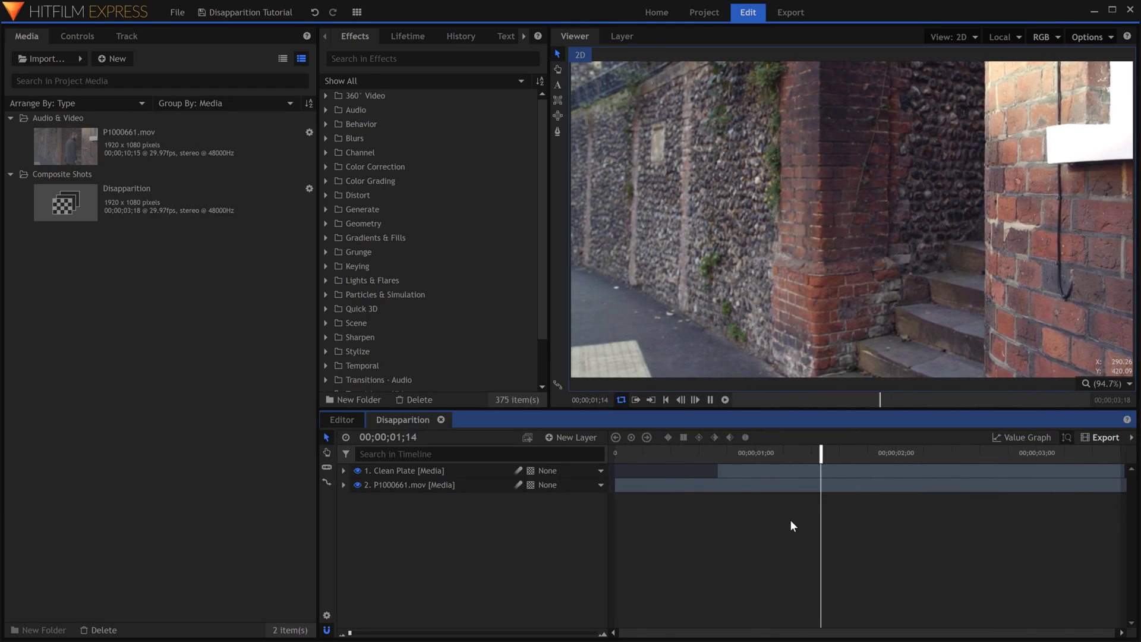
left_click_drag(848, 456, 615, 444)
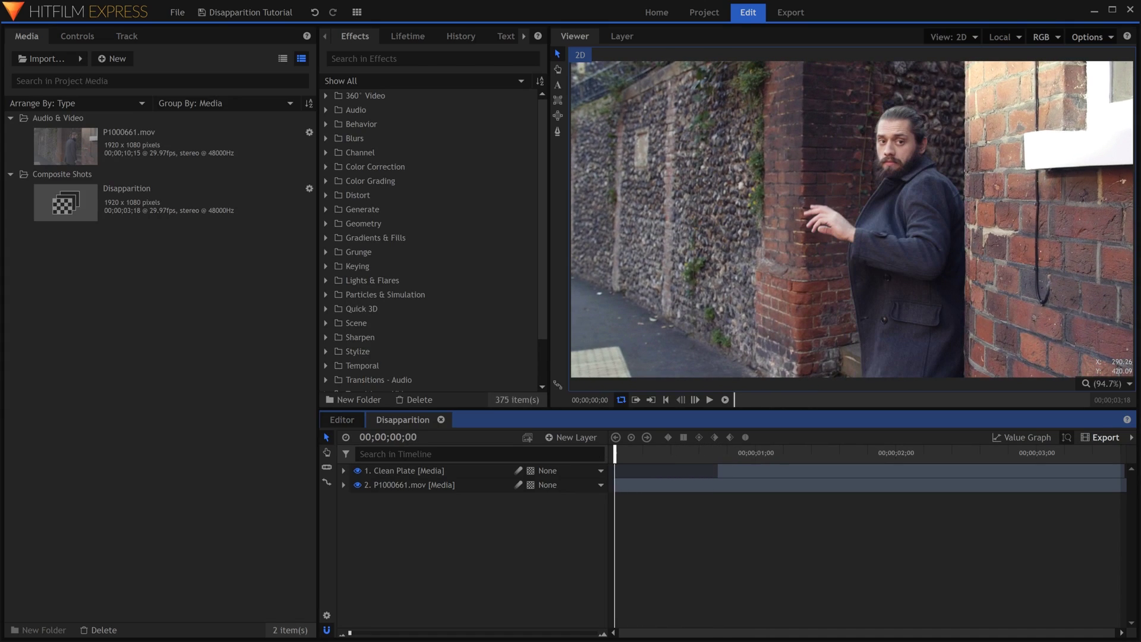
Add a new point layer named Motion Track
left_click(575, 438)
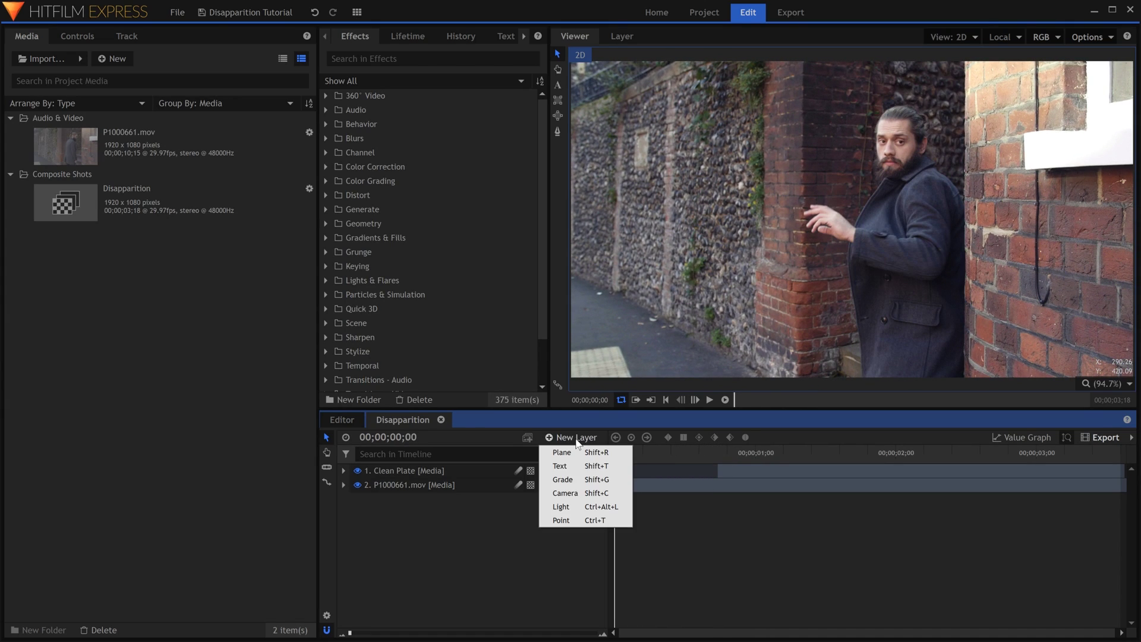
left_click(561, 520)
key("F2")
type("Moti")
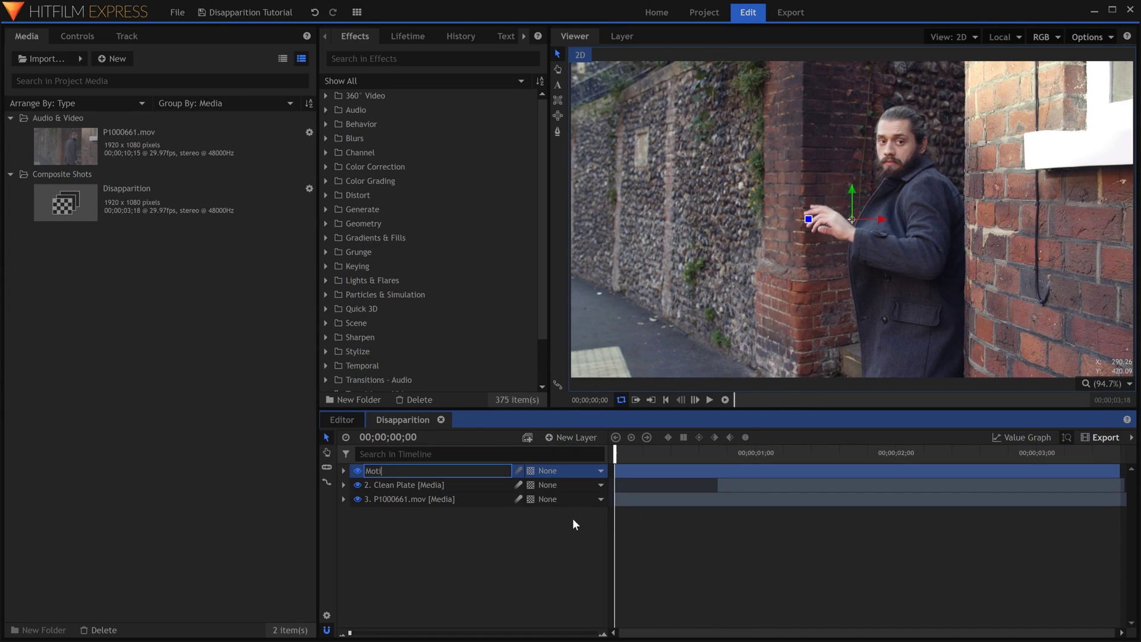
type("on Track")
key("Return")
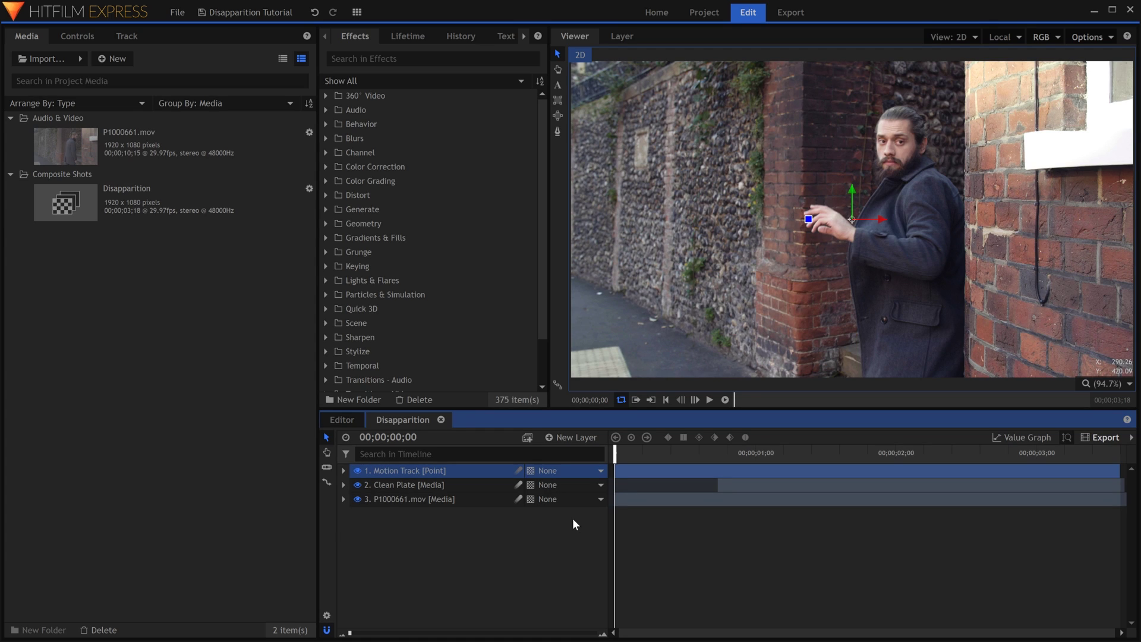
Add a Double Points tracker to P1000661.mov, placing both tracking points on the brick wall
left_click(471, 497)
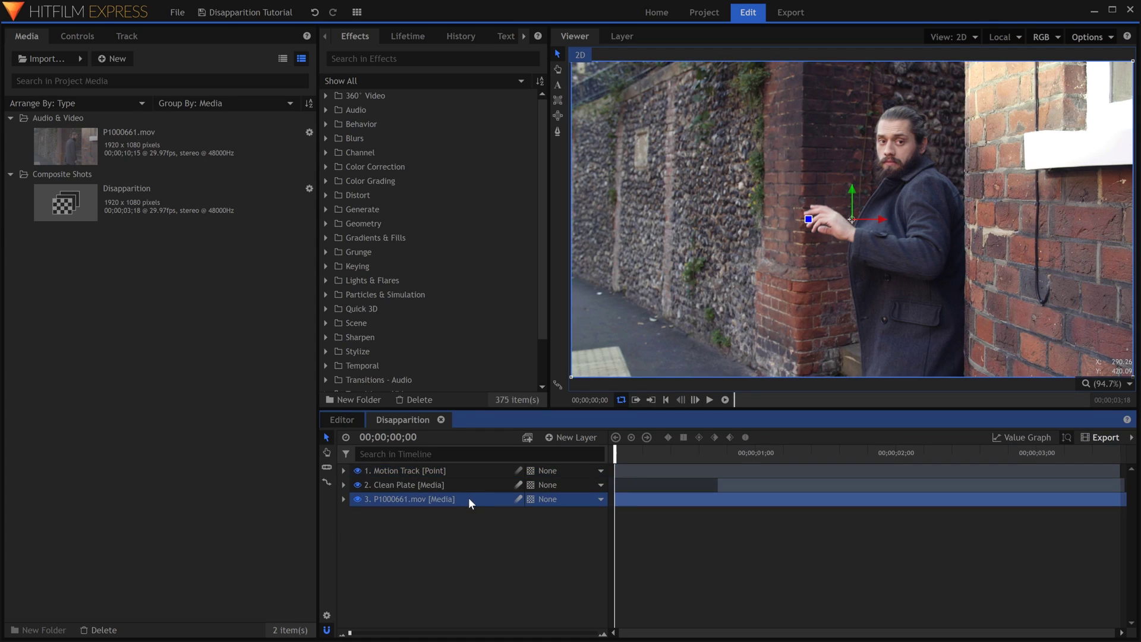
left_click(83, 37)
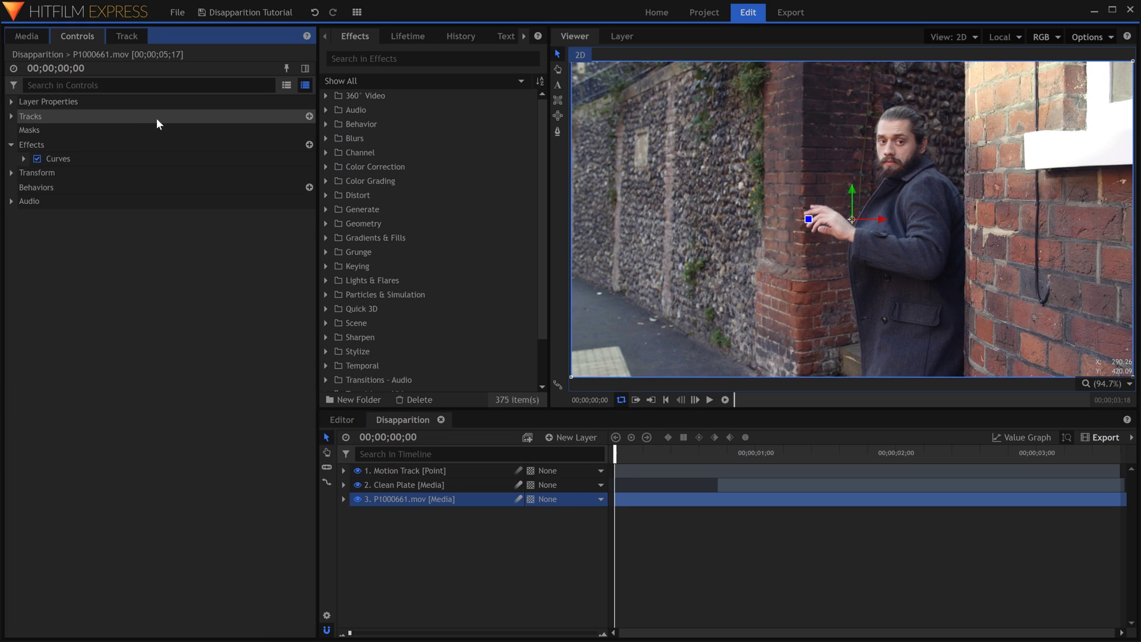
left_click(309, 117)
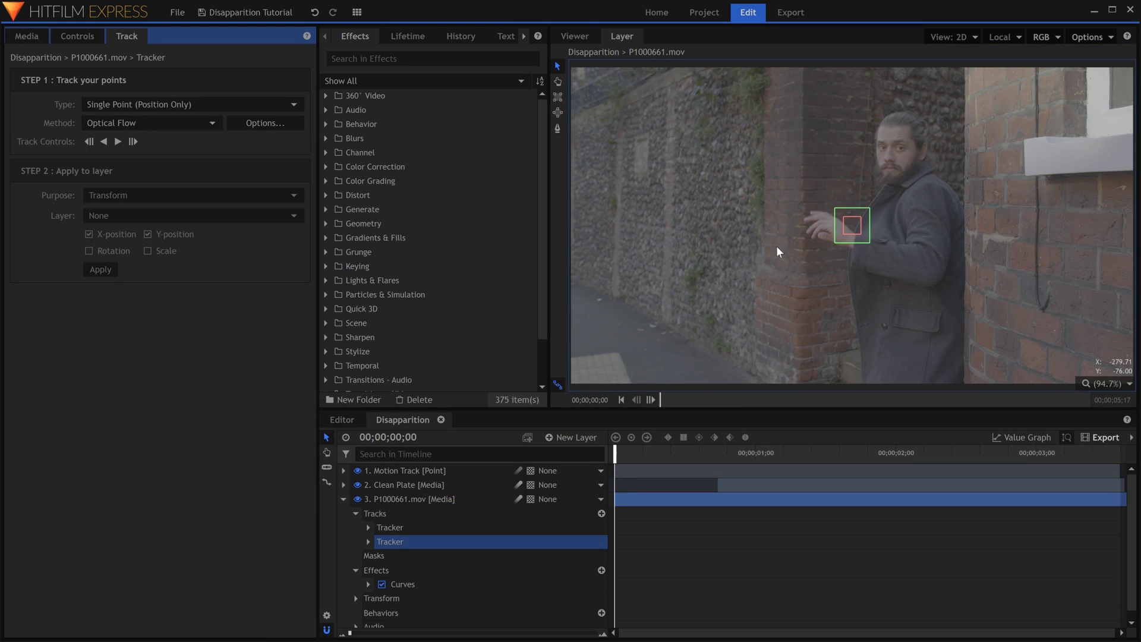
left_click_drag(853, 234, 897, 236)
mouse_move(1051, 216)
left_mouse_down()
mouse_move(1069, 213)
mouse_move(1041, 211)
left_mouse_up()
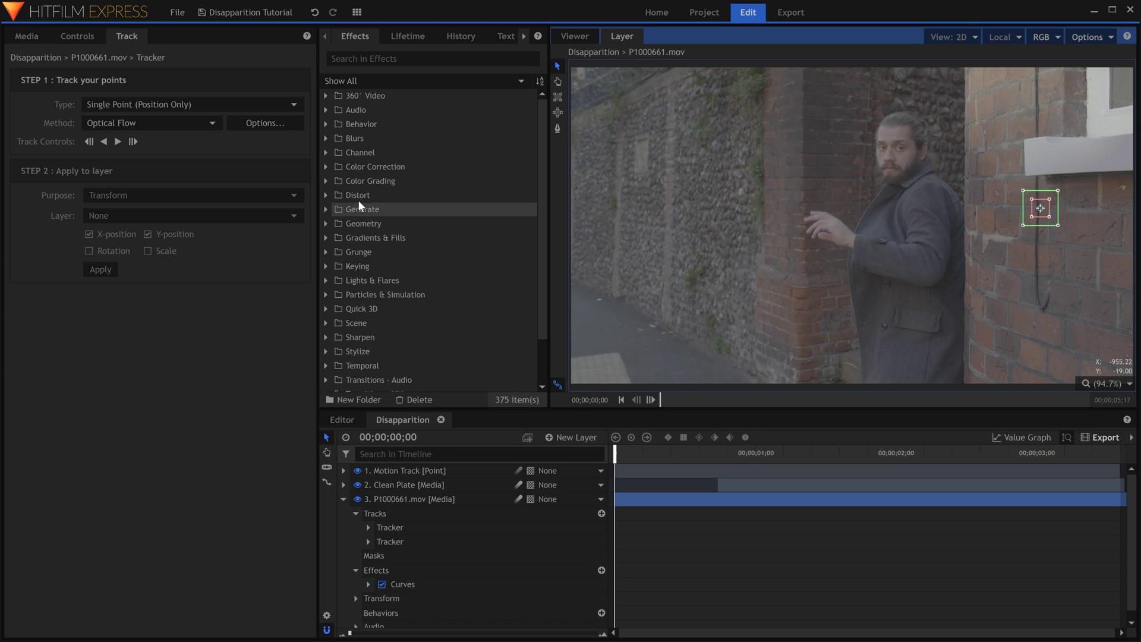
left_click(213, 108)
left_click(212, 130)
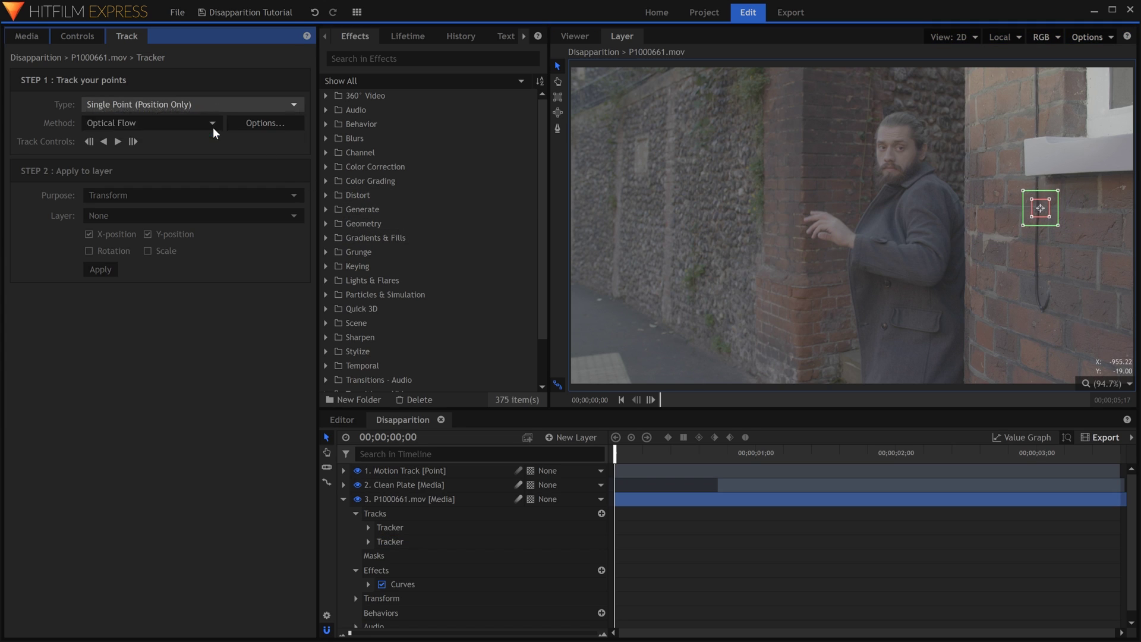
left_click(869, 231)
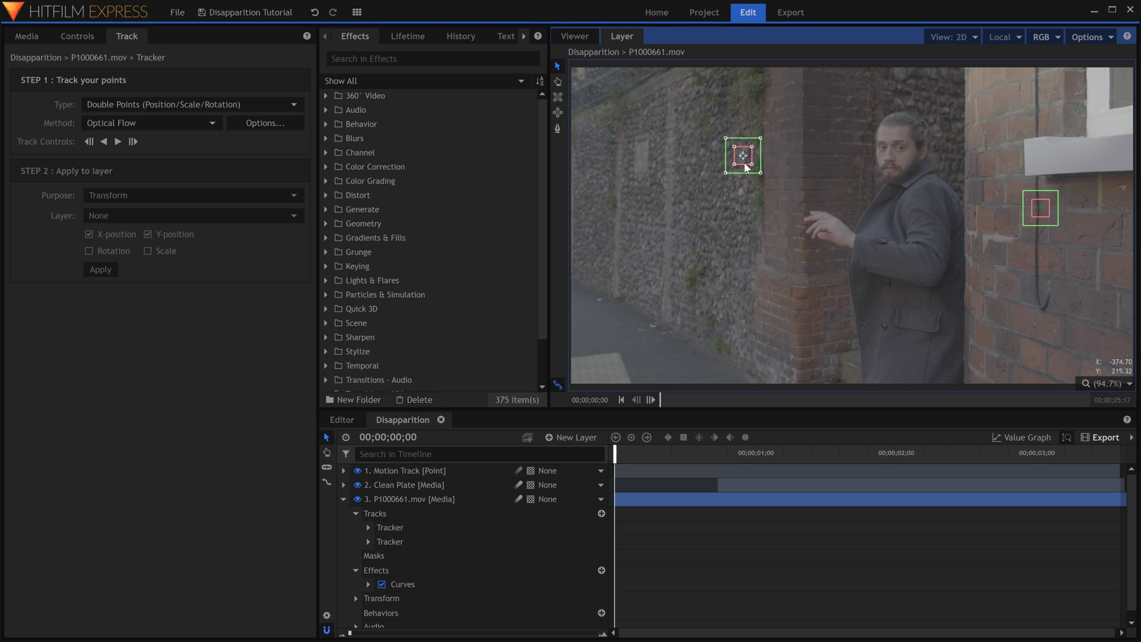
left_click_drag(751, 164, 754, 166)
Track the points forward and set Motion Track as the target layer
left_click(117, 142)
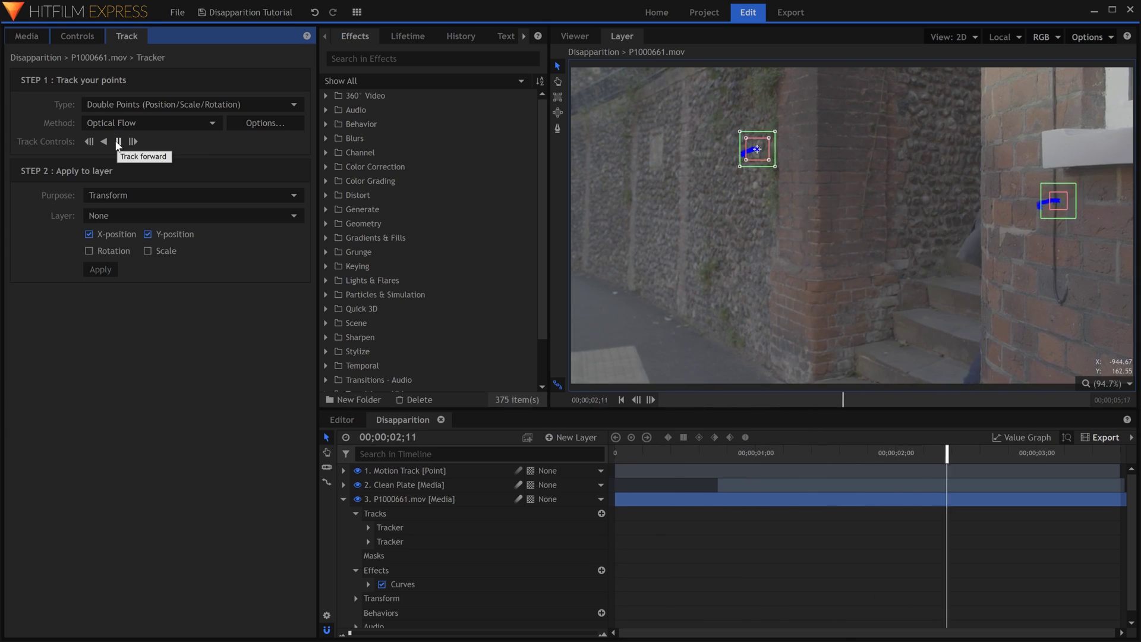
left_click(132, 216)
left_click(173, 242)
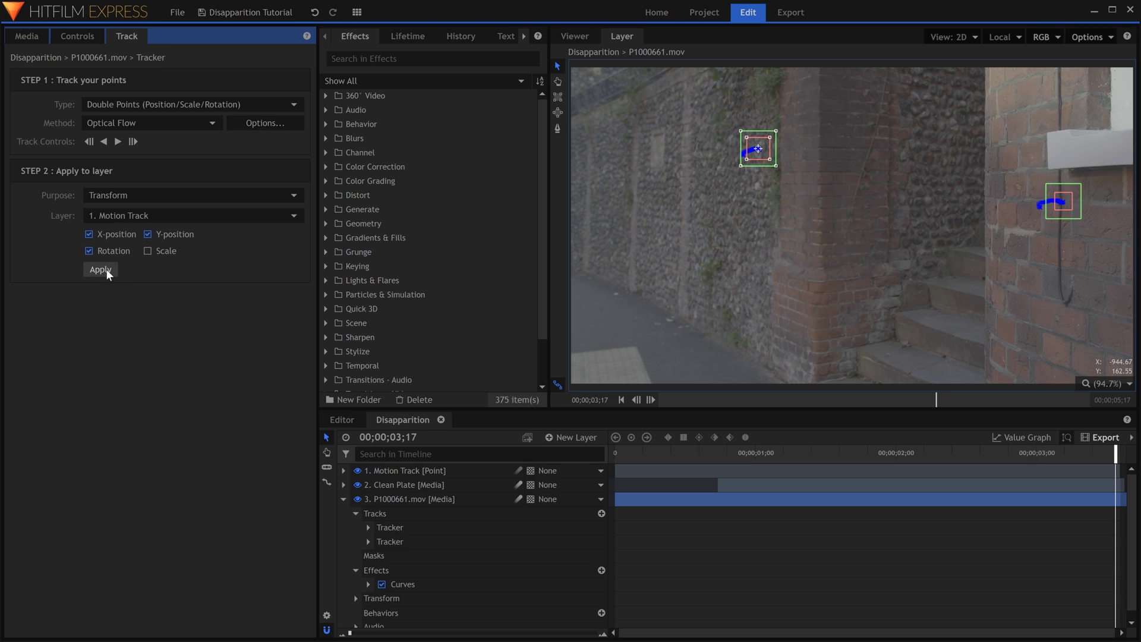
Parent Clean Plate to the Motion Track layer at 00;00;00;22 and play back to check
left_click(588, 36)
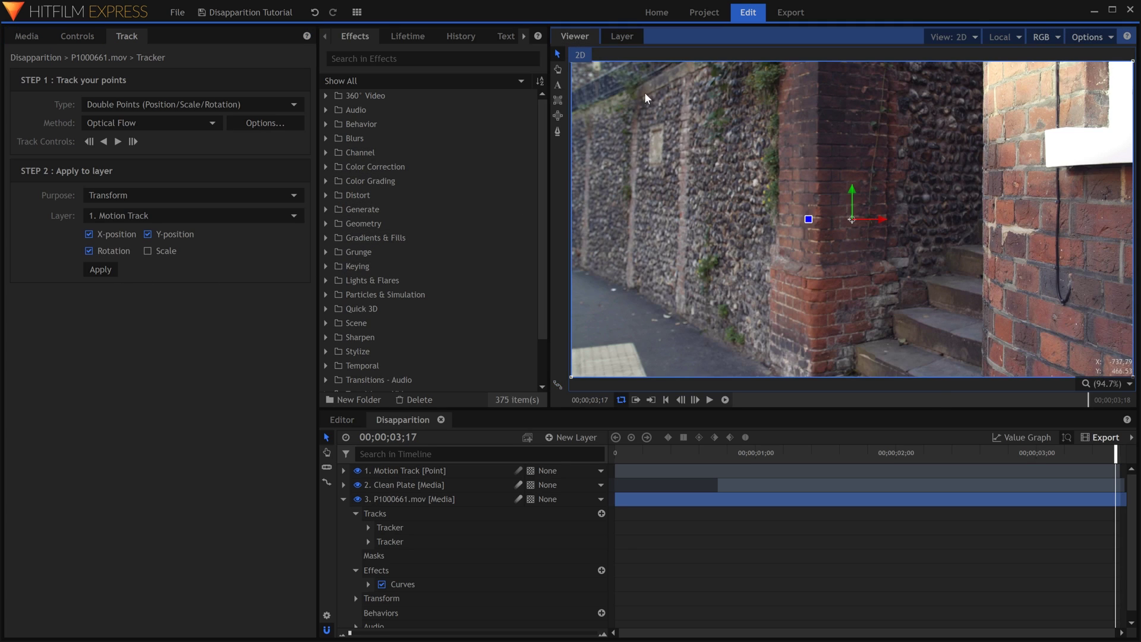
left_click(717, 453)
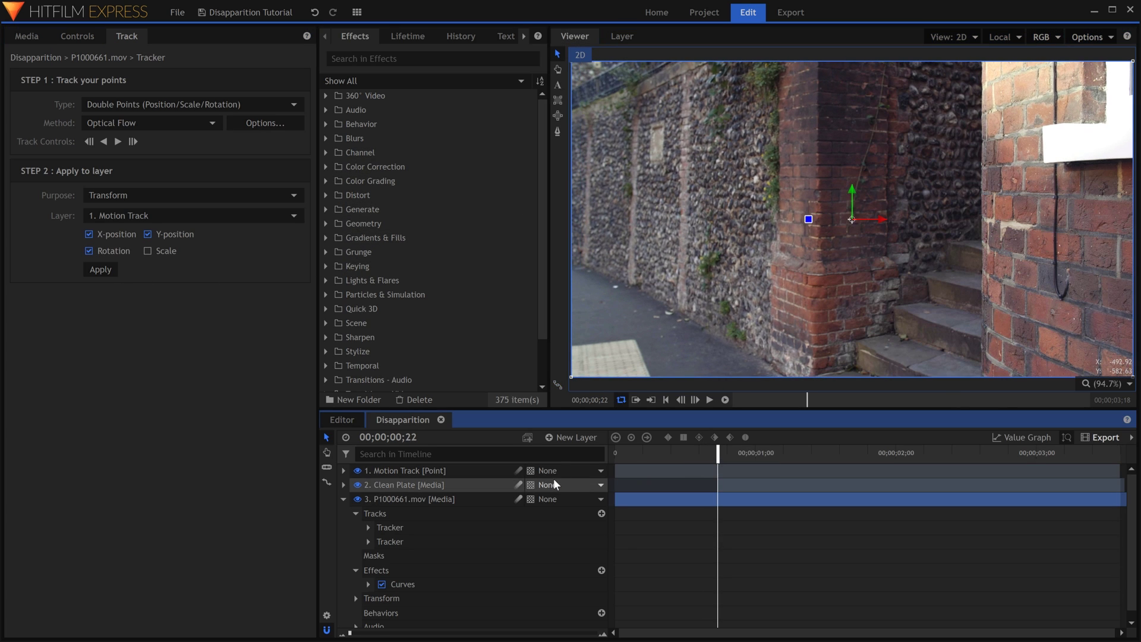
left_click(555, 483)
left_click(615, 510)
key("space")
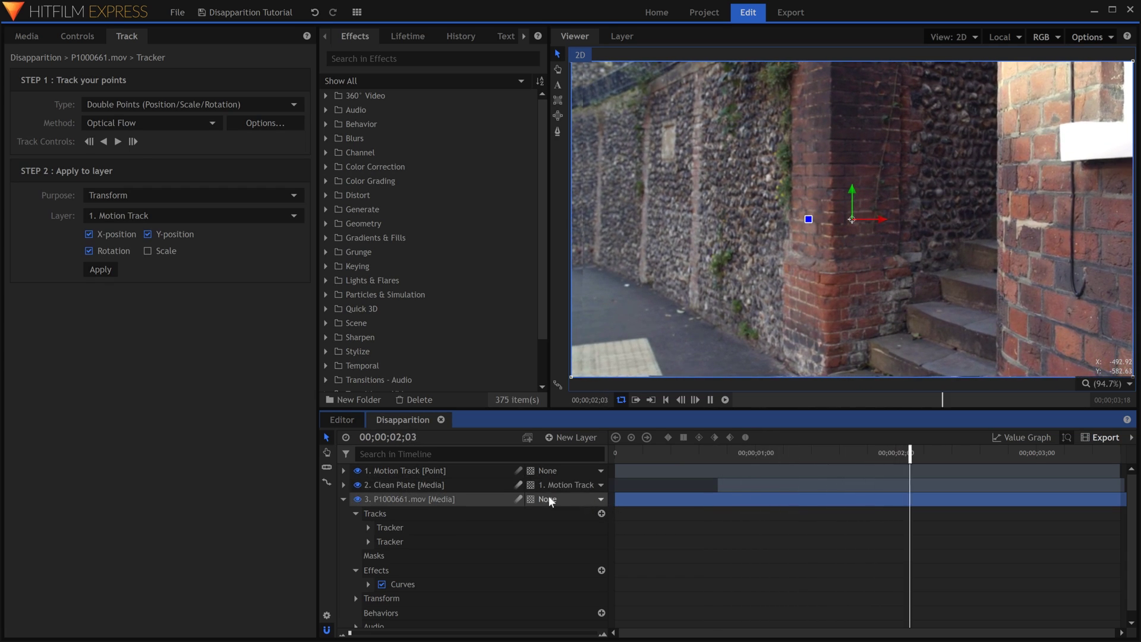
left_click(462, 485)
Set Clean Plate opacity to 50% and shift it to line up with the footage
left_click(77, 36)
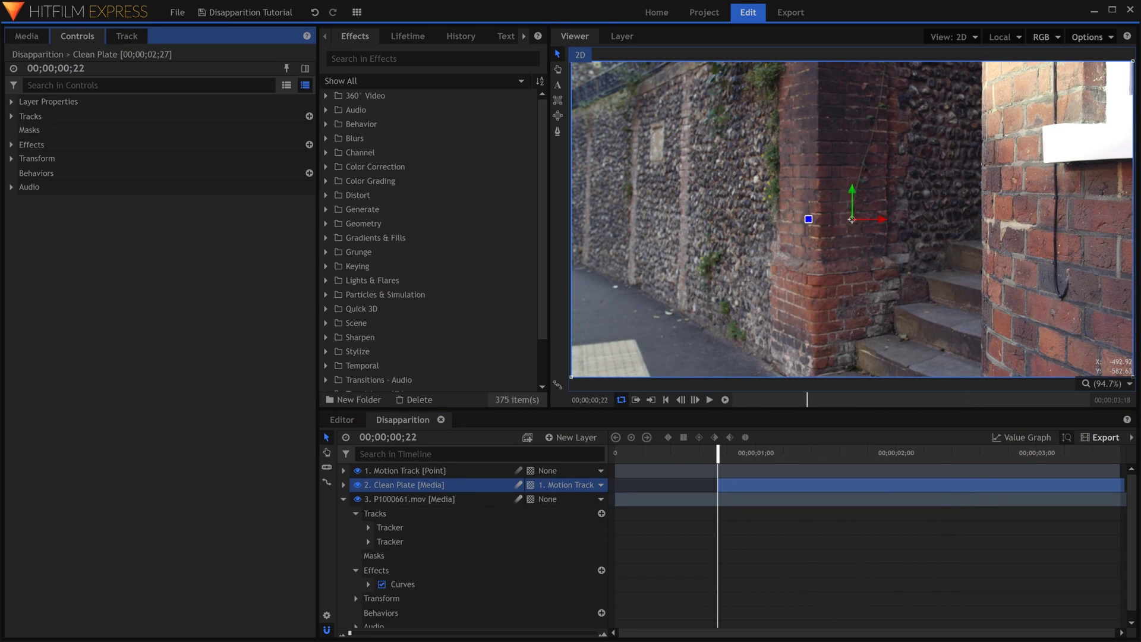
left_click(11, 158)
left_click(278, 173)
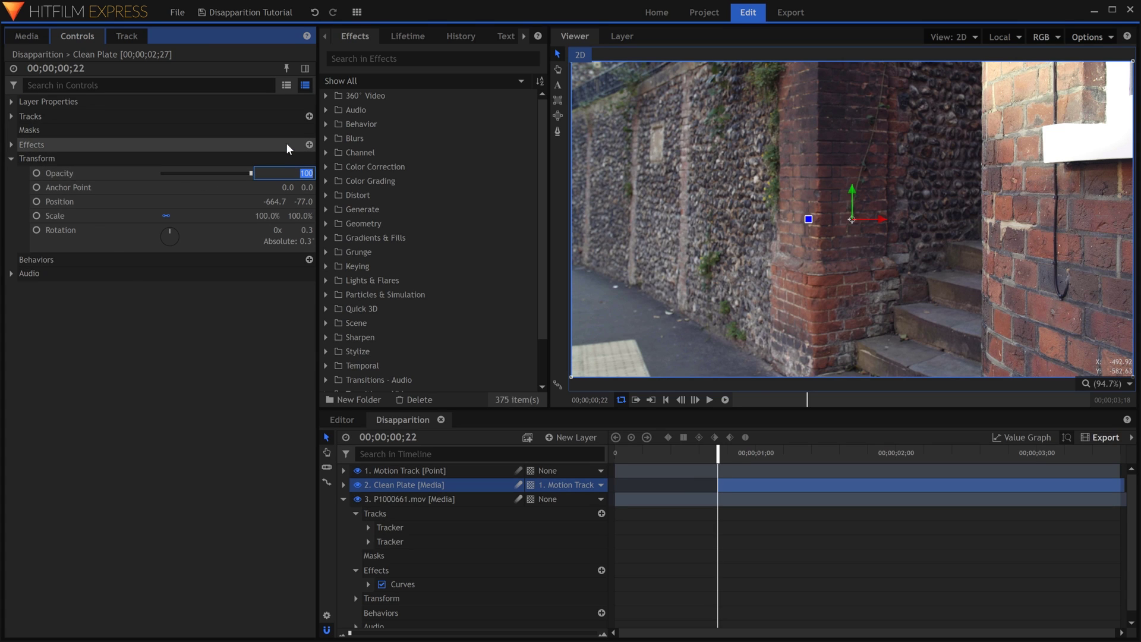
type("50")
key("Return")
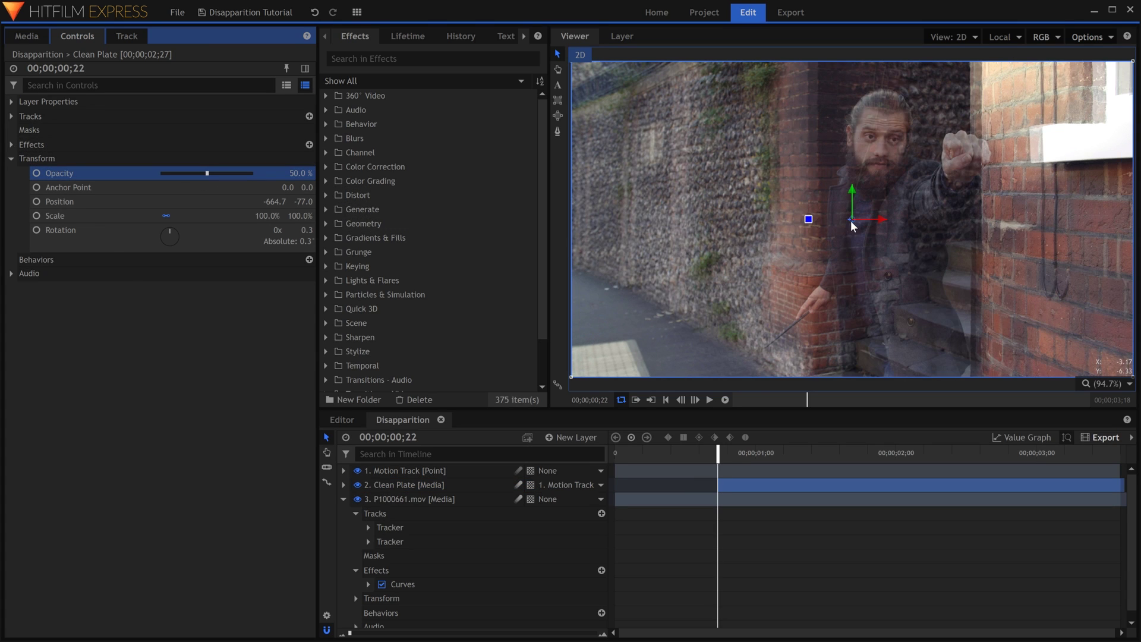
left_click_drag(851, 223, 840, 224)
key("space")
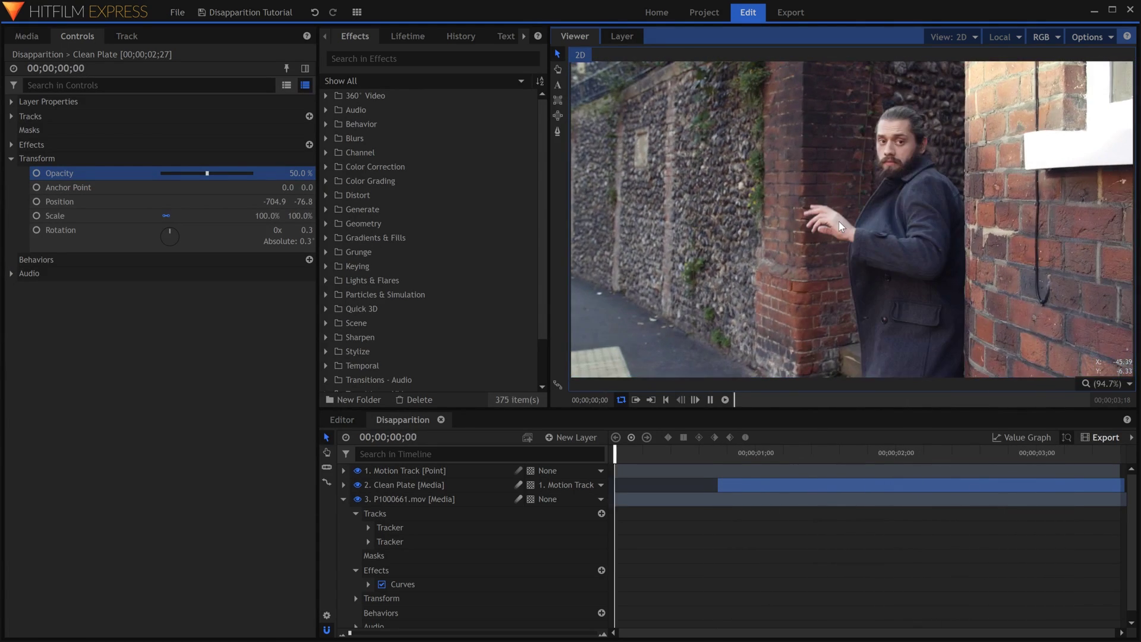
key("space")
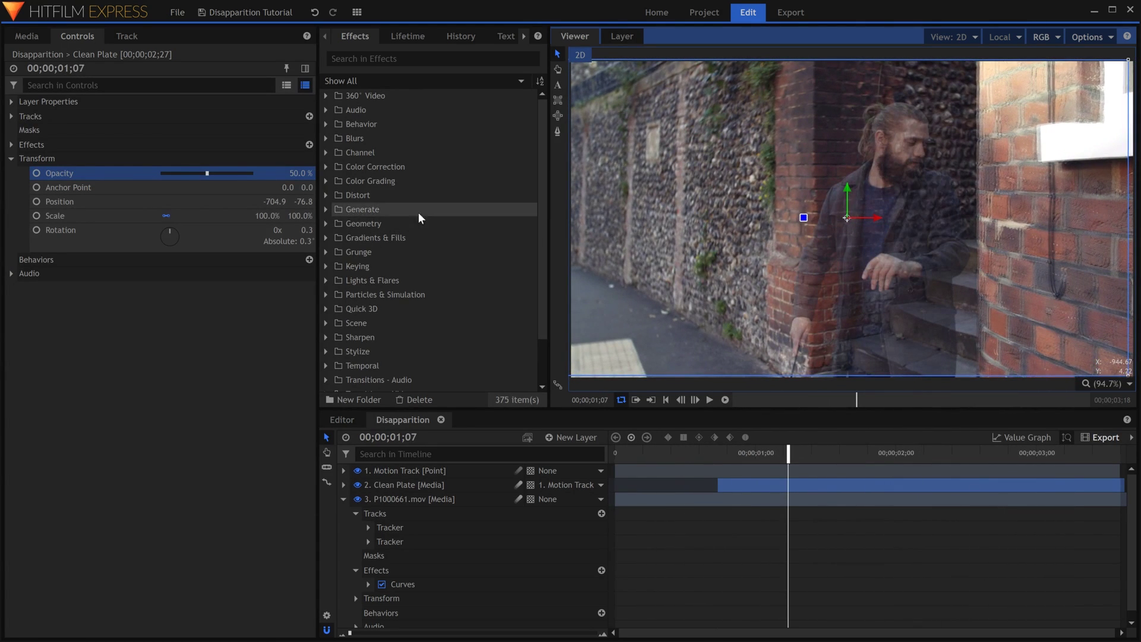
Raise Clean Plate opacity to 100% and review the composite from 00;00;00;22
left_click_drag(242, 178, 285, 178)
key("Home")
key("space")
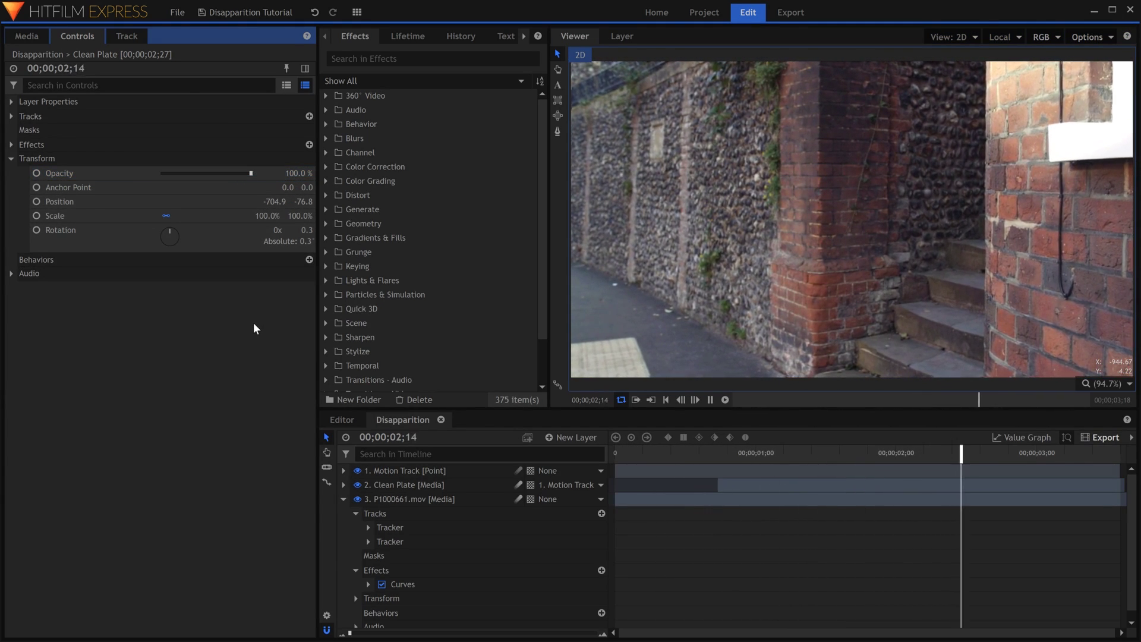
key("space")
left_click(717, 452)
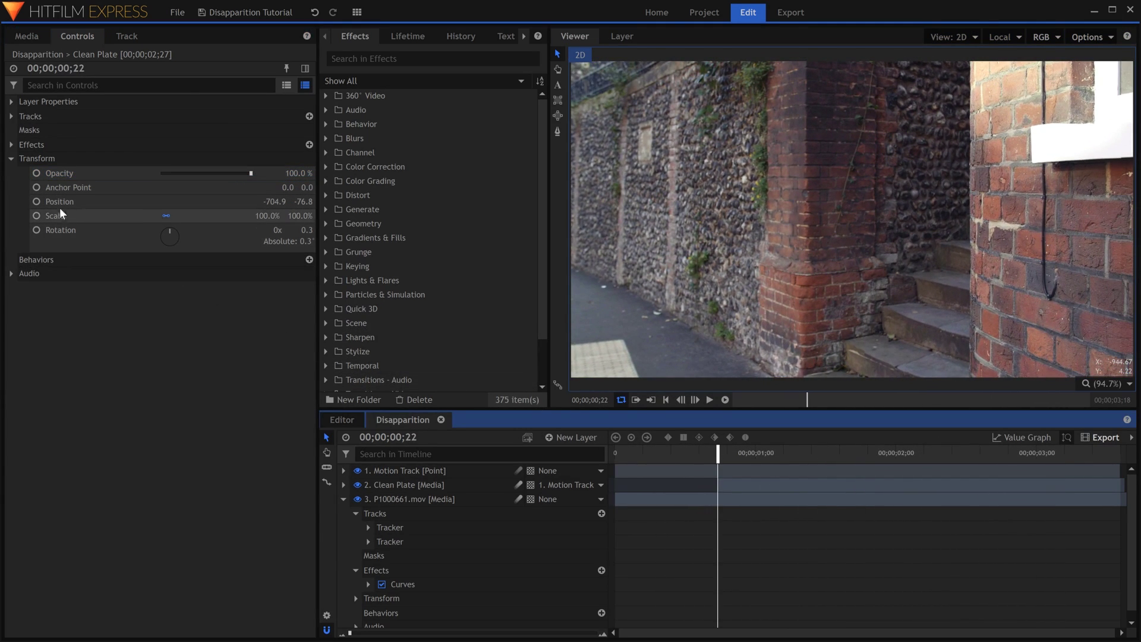
left_click(131, 178)
key("Right")
key("Right")
key("Right")
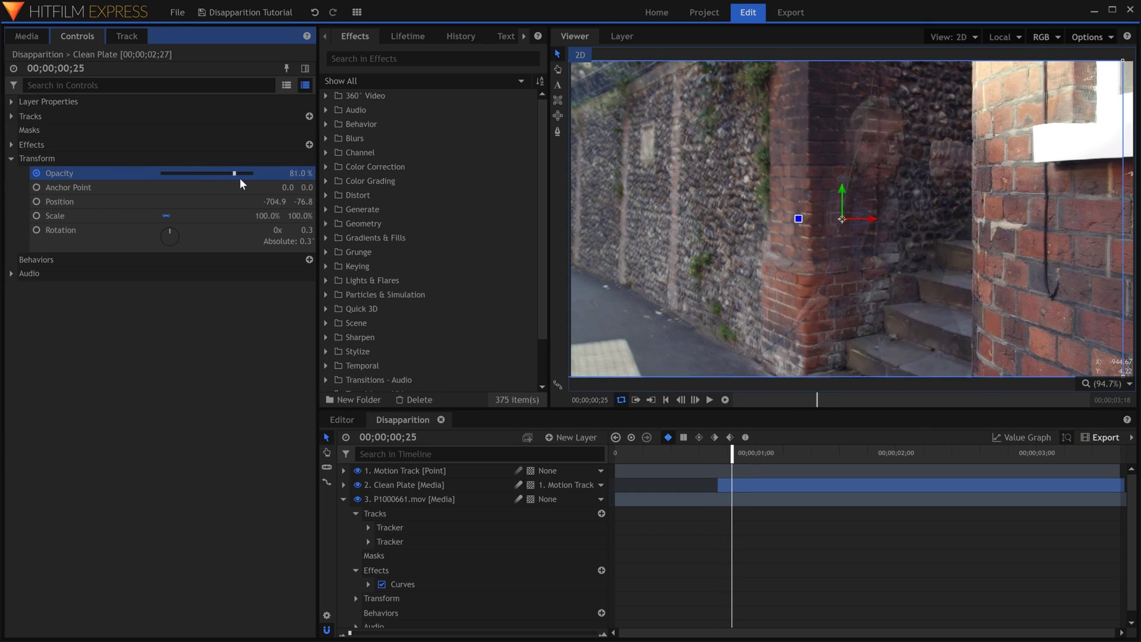
left_click(190, 329)
key("space")
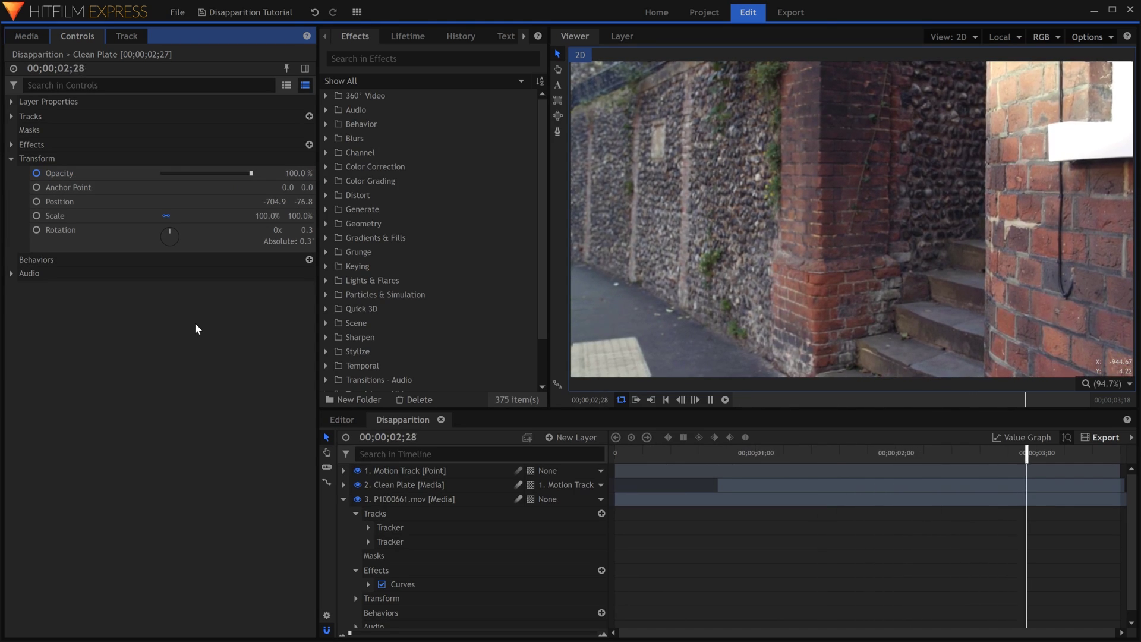
key("space")
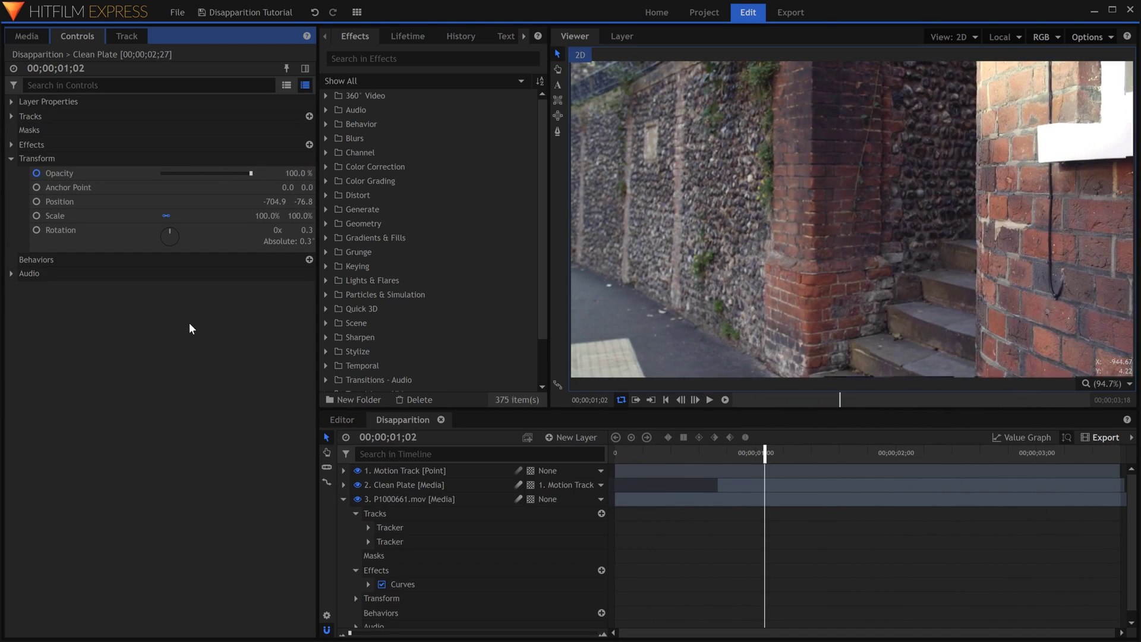
Duplicate the footage, place the copy above Clean Plate, and name it Oli Cutout
left_click(343, 500)
left_click(479, 501)
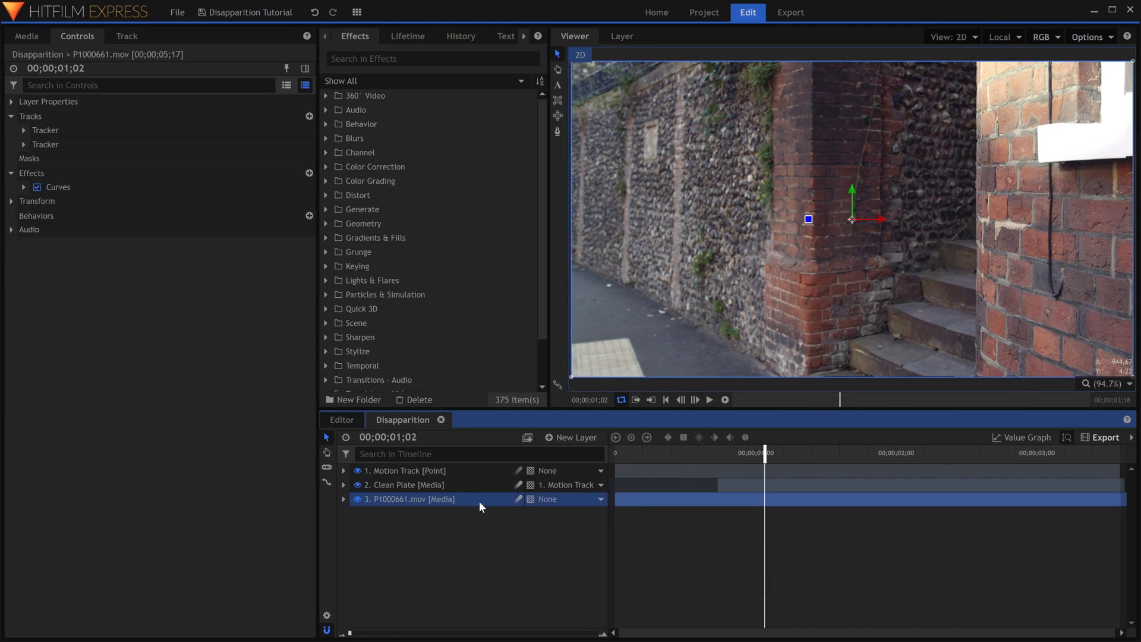
right_click(479, 502)
key("Escape")
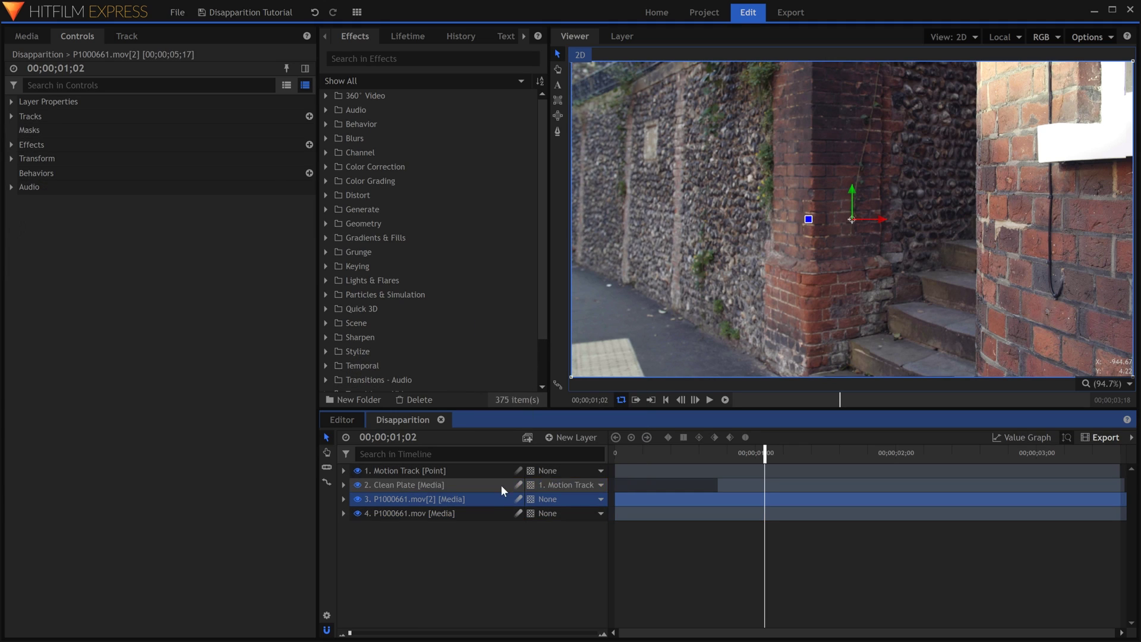
left_click_drag(501, 498, 492, 479)
double_click(491, 479)
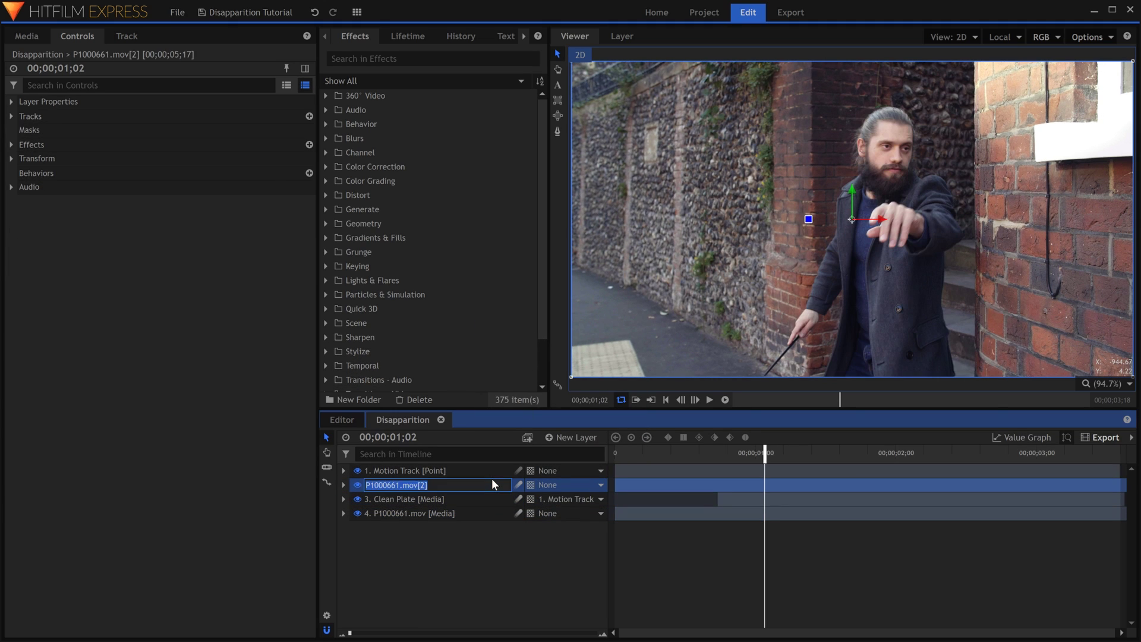
type("Oli Cutout")
key("Return")
key("Home")
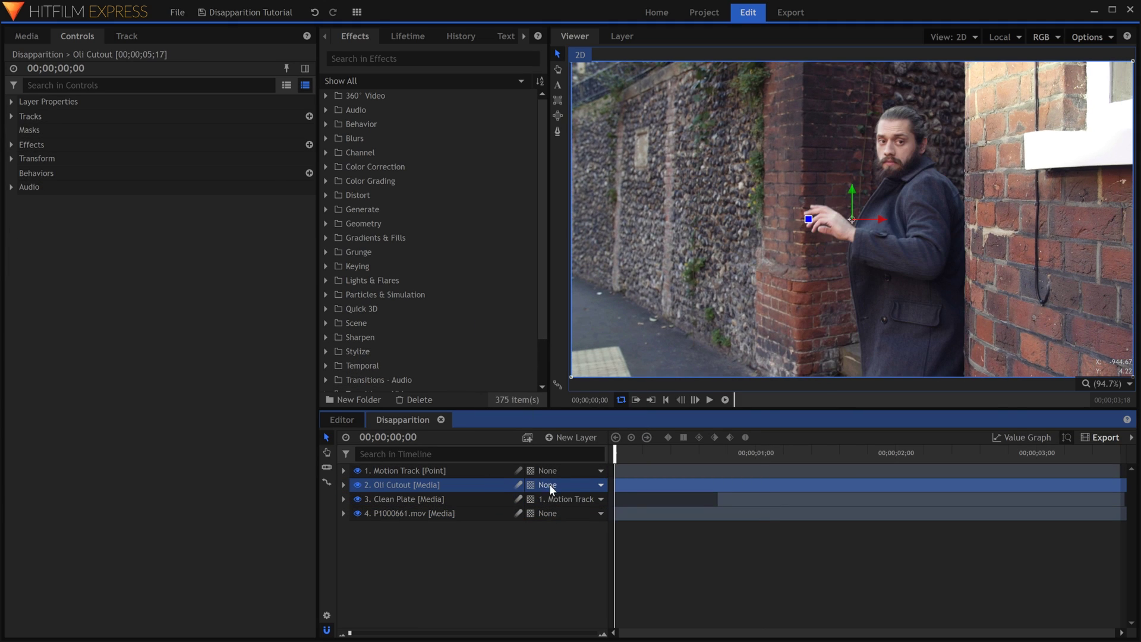
Trim Oli Cutout to run from 00;00;00;14 to 00;00;00;27
mouse_move(736, 451)
left_mouse_down()
mouse_move(765, 453)
mouse_move(740, 453)
left_mouse_up()
key("c")
left_click(741, 485)
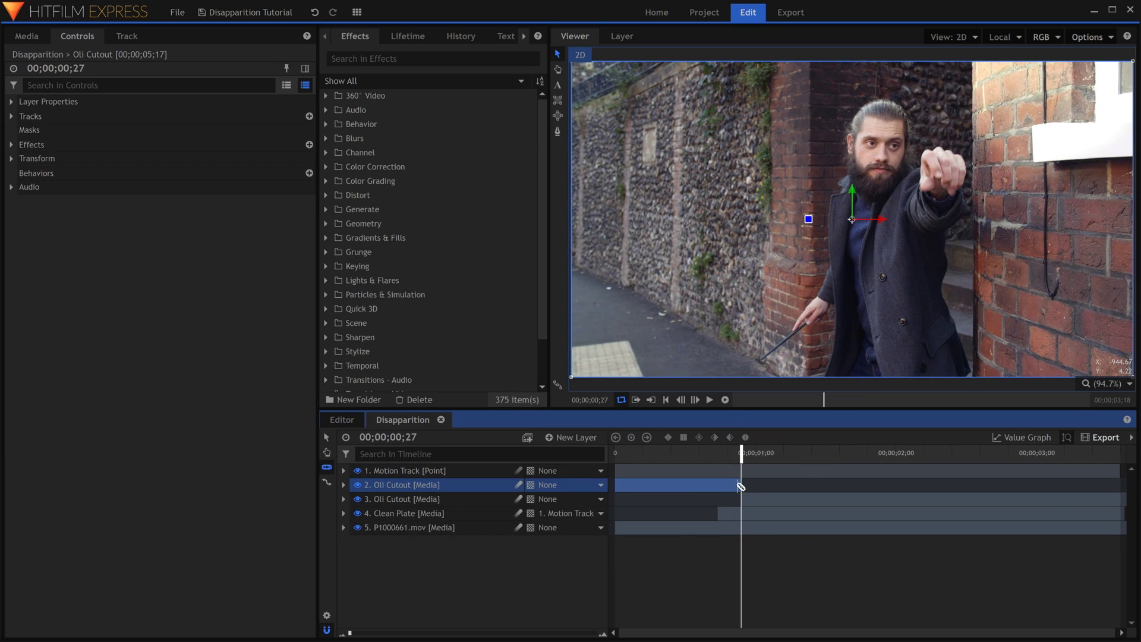
key("v")
left_click(768, 502)
key("Delete")
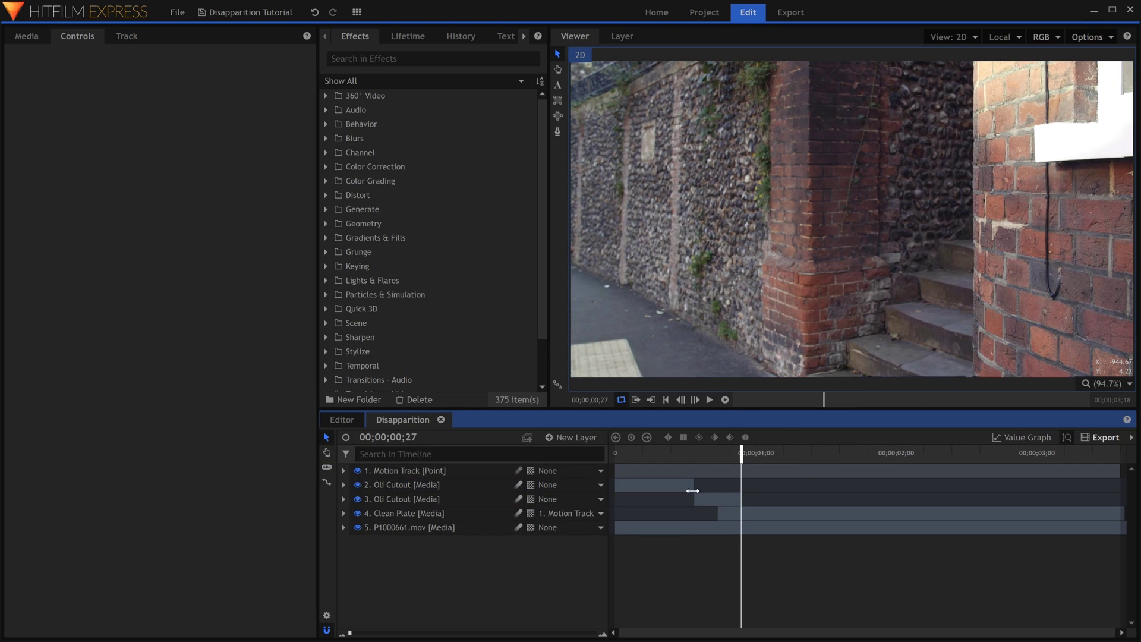
left_click(680, 453)
left_click_drag(693, 485, 681, 452)
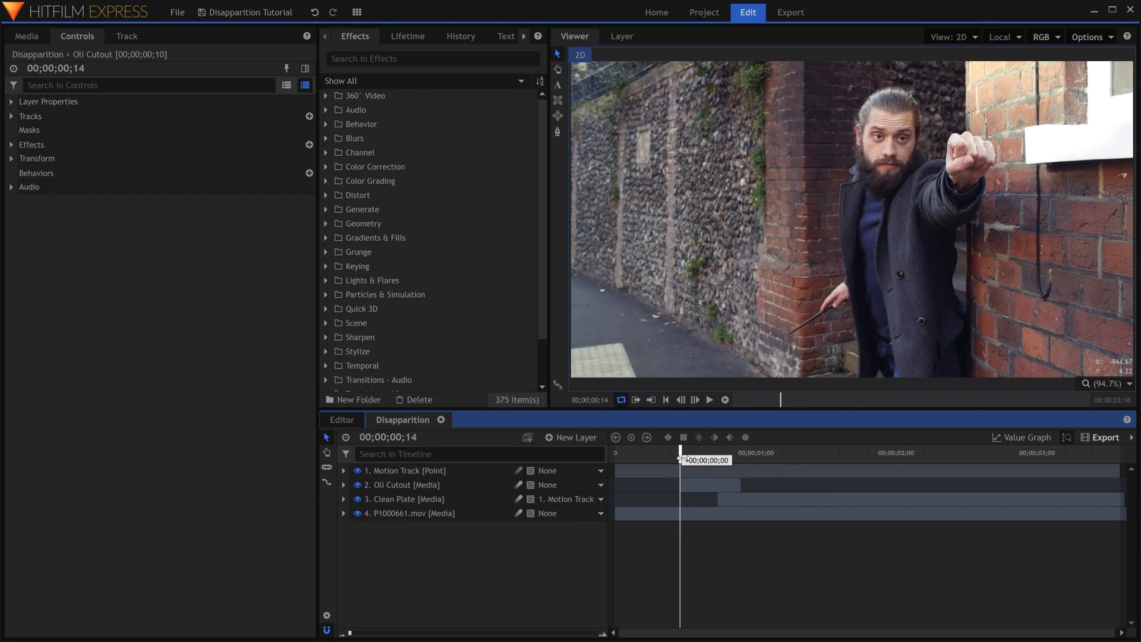
Draw a freehand mask around the man's head on Oli Cutout
left_click(474, 483)
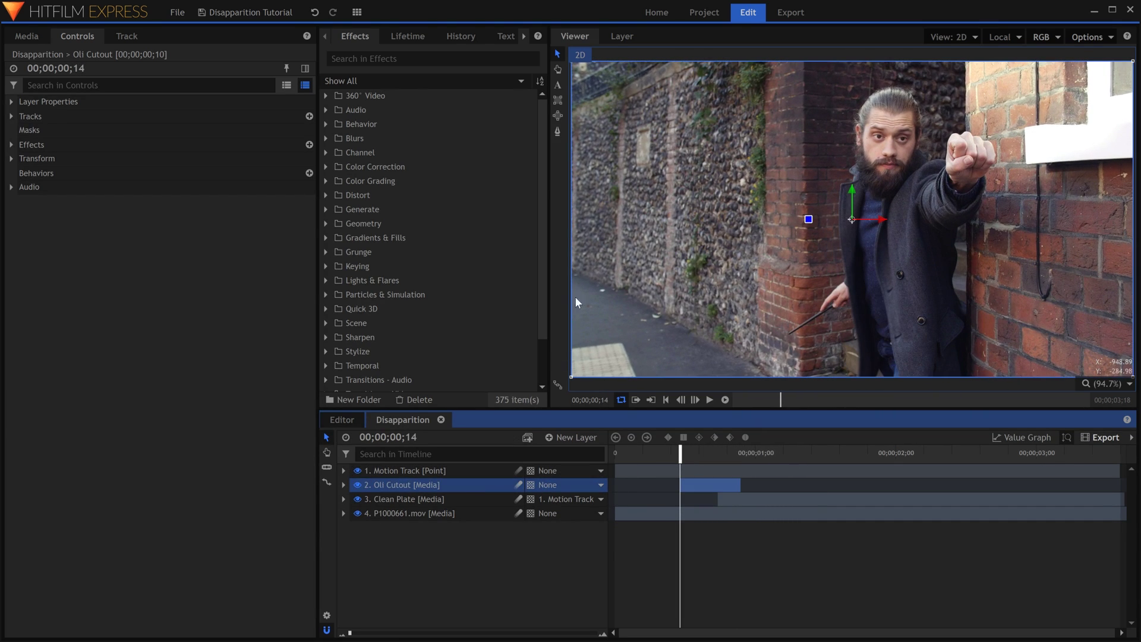
left_click(558, 132)
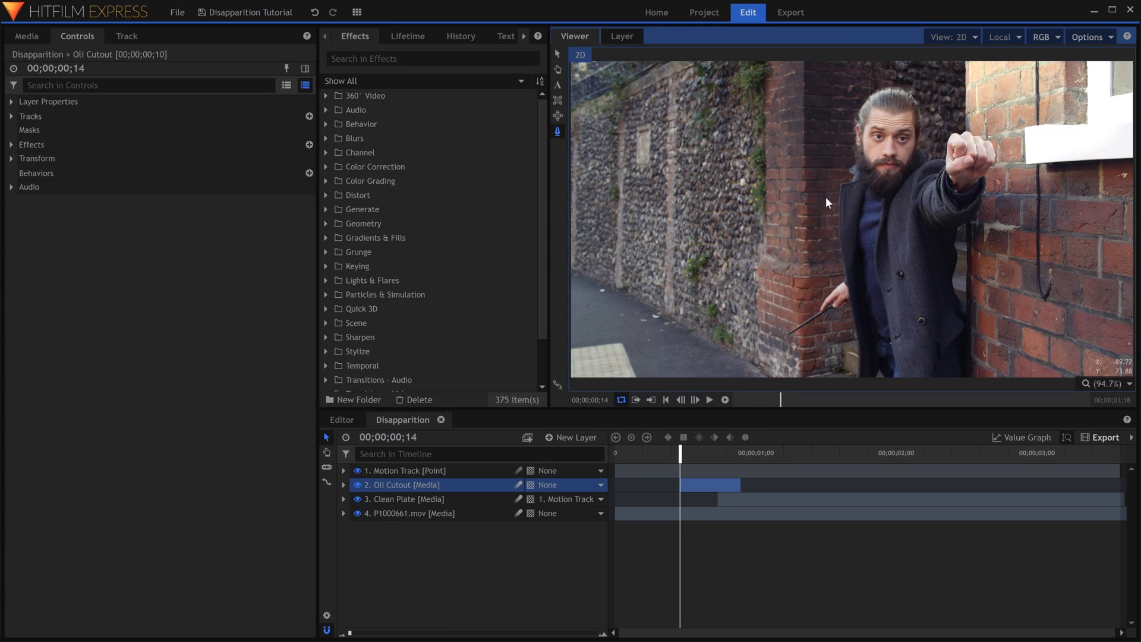
scroll(953, 102, "up", 2)
scroll(953, 102, "up", 4)
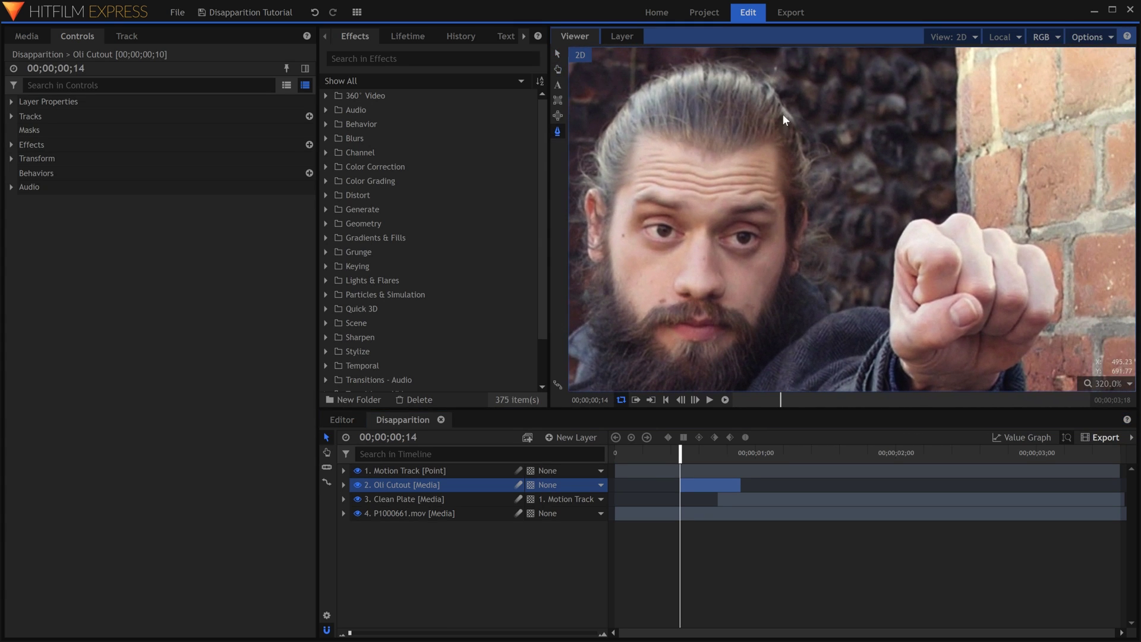
left_click(778, 95)
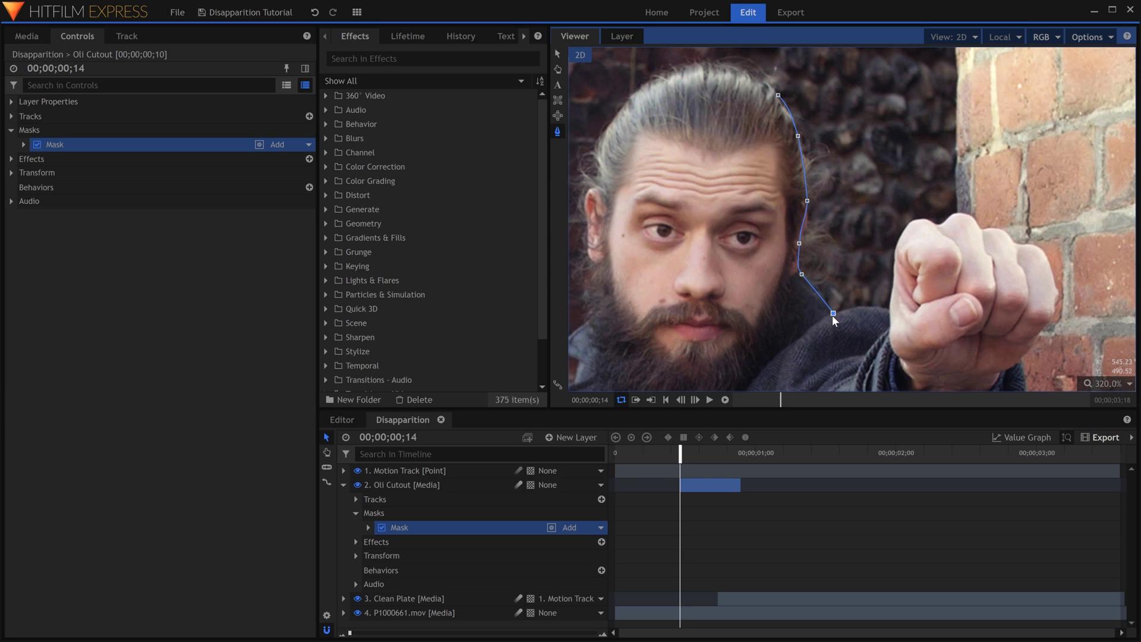
scroll(916, 255, "down", 3)
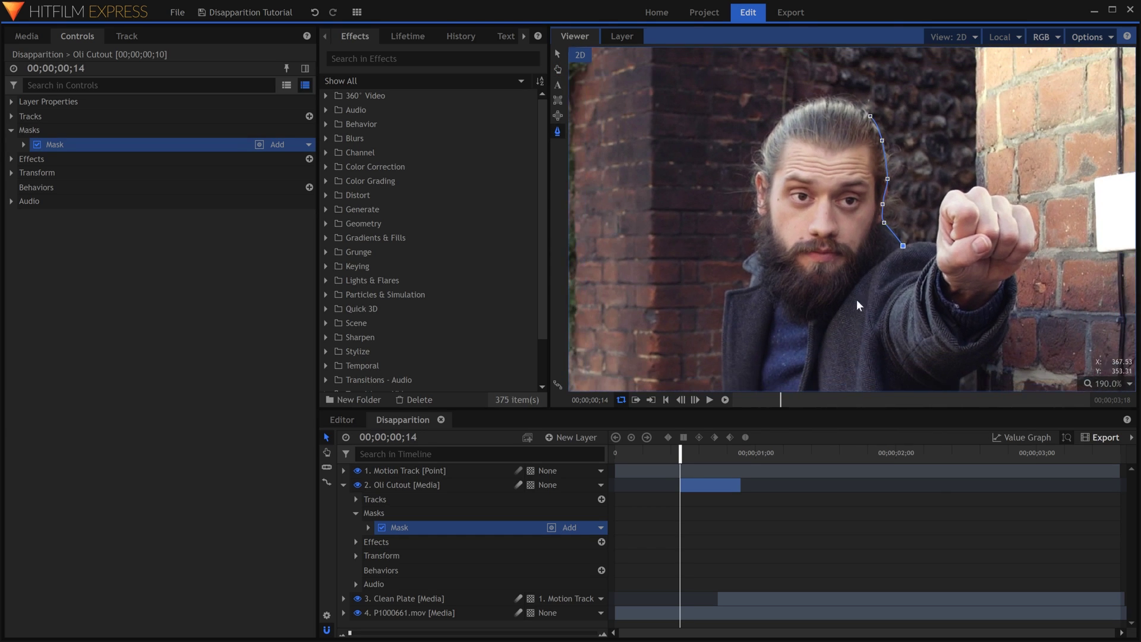
left_click_drag(847, 311, 832, 334)
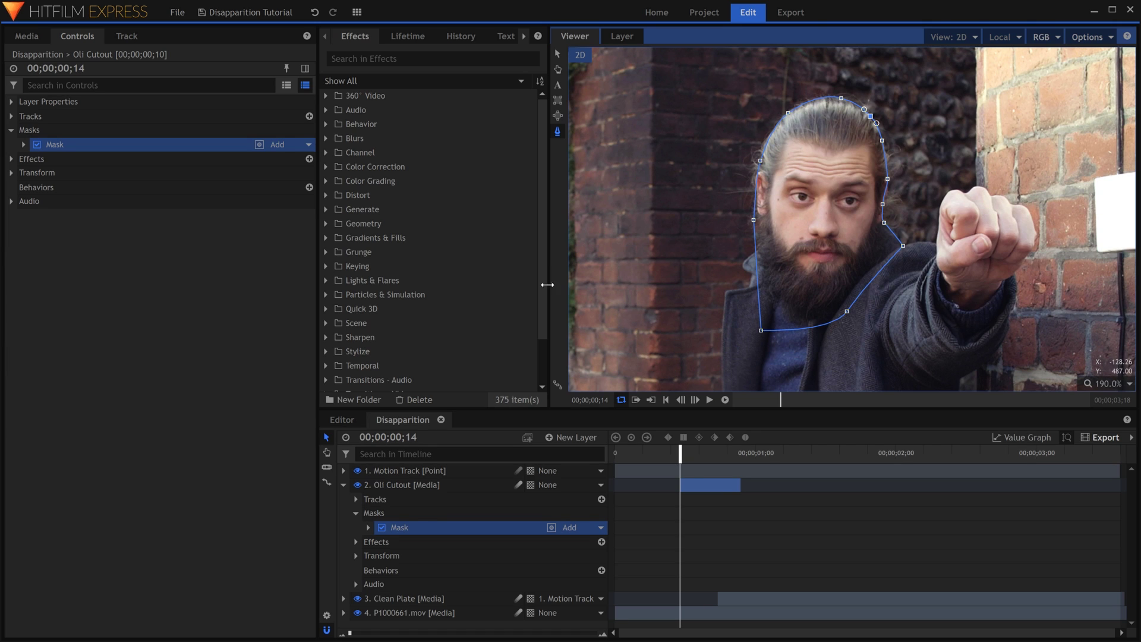
left_click(469, 483)
Start a second mask around the outstretched fist and step the playhead to check the masks
left_click_drag(808, 254, 737, 198)
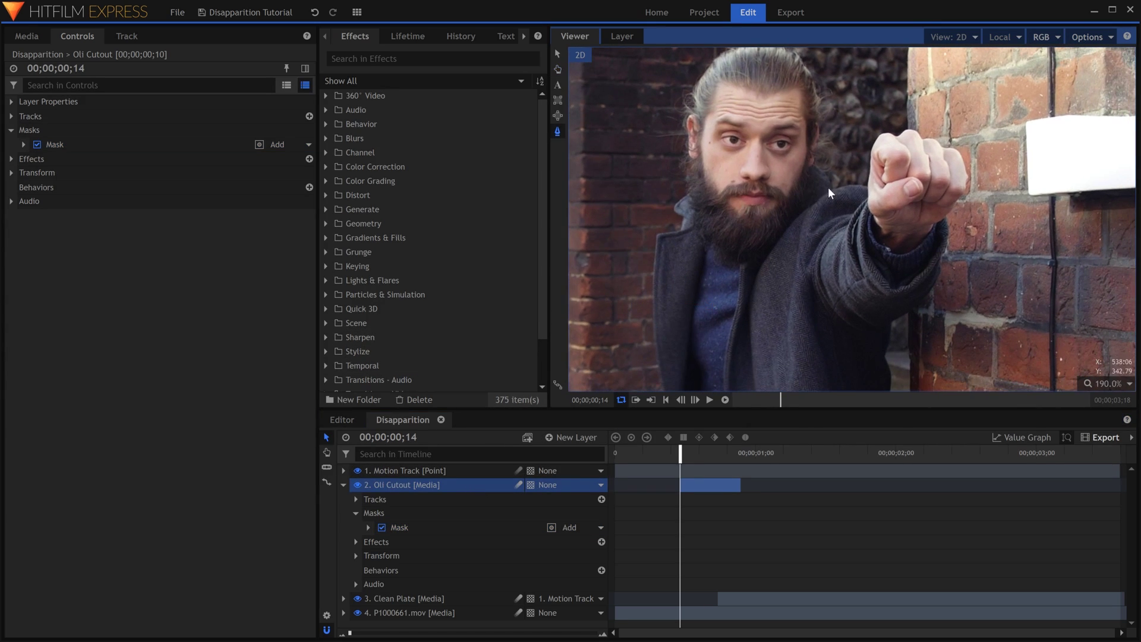
left_click_drag(825, 188, 843, 186)
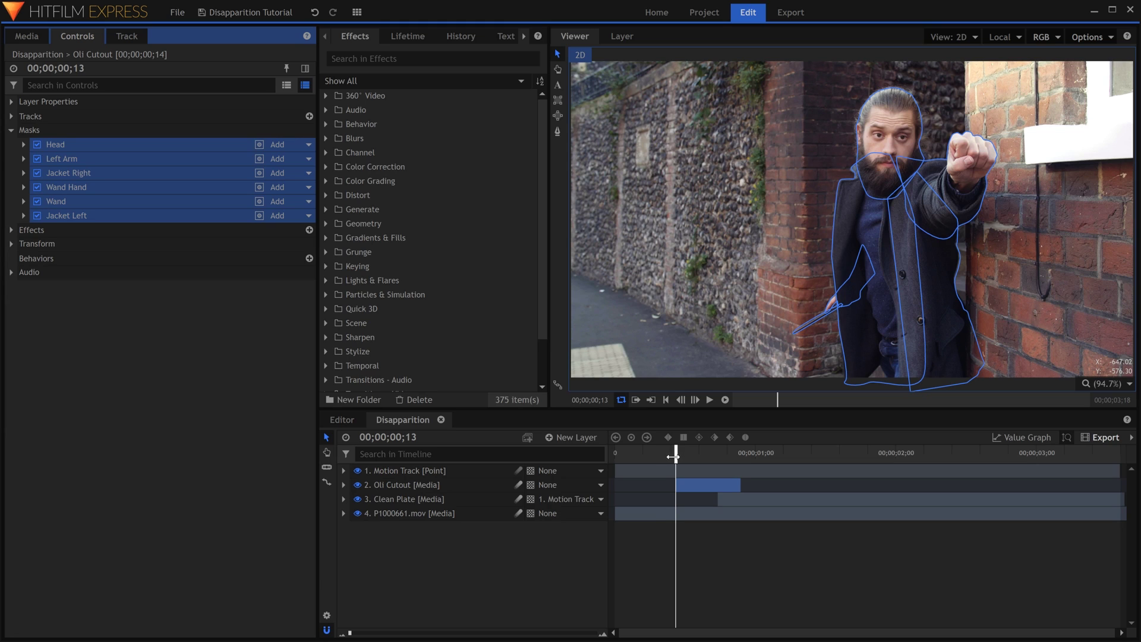
mouse_move(672, 457)
left_mouse_down()
mouse_move(682, 456)
mouse_move(674, 460)
left_mouse_up()
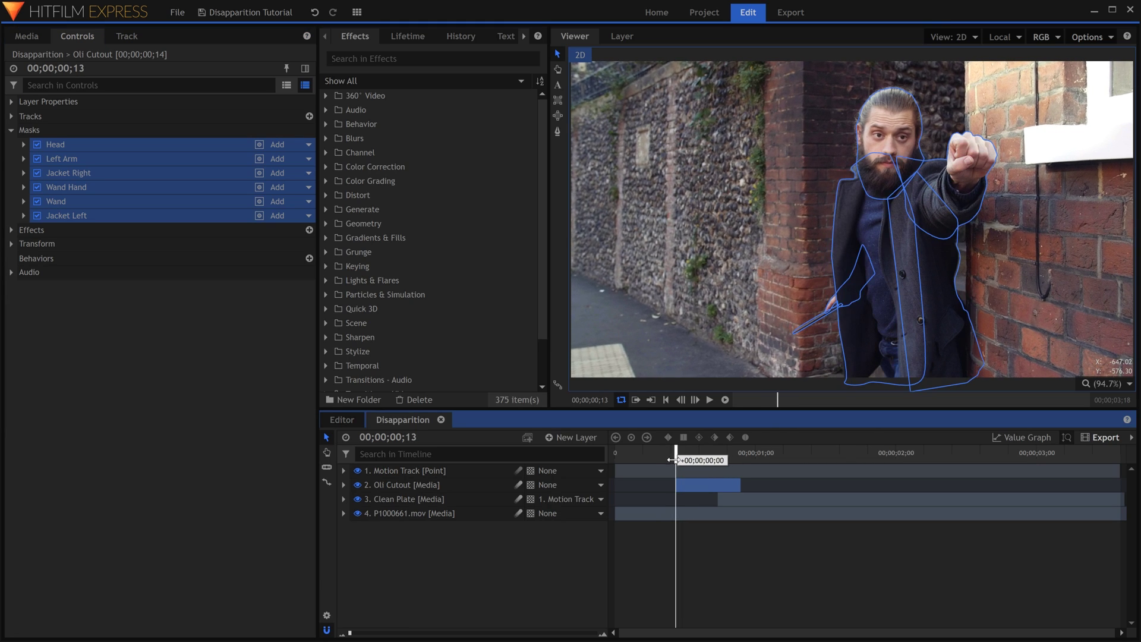
Add a 3D point layer with a new camera and rename it Atomic Point
left_click(571, 439)
left_click(573, 514)
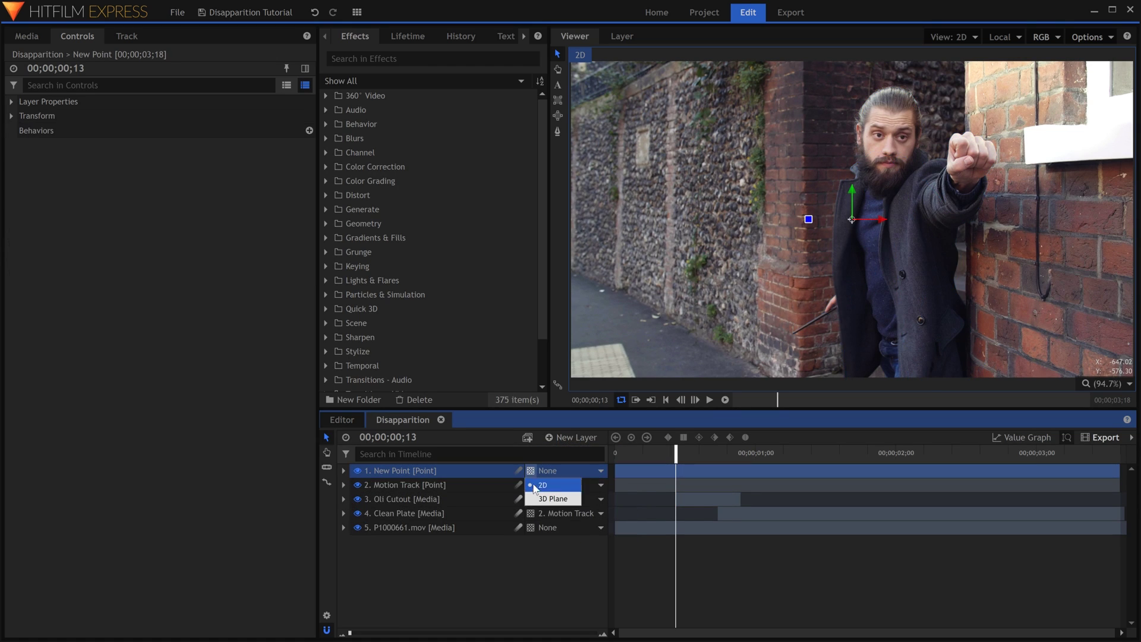
left_click(541, 498)
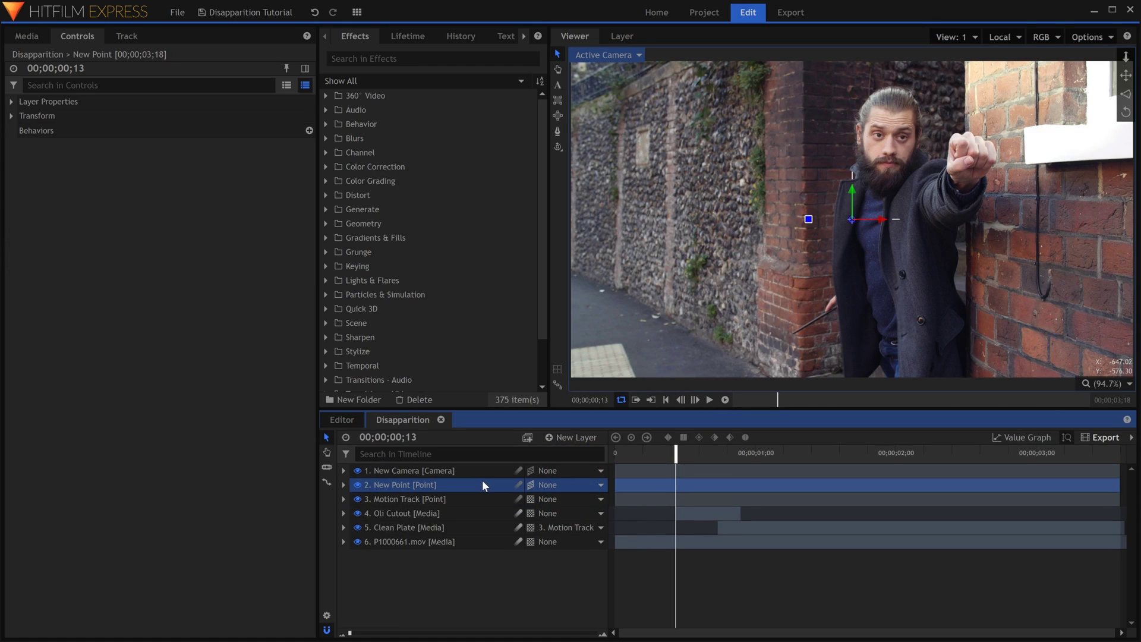
double_click(483, 485)
type("Atomic Point")
key("Return")
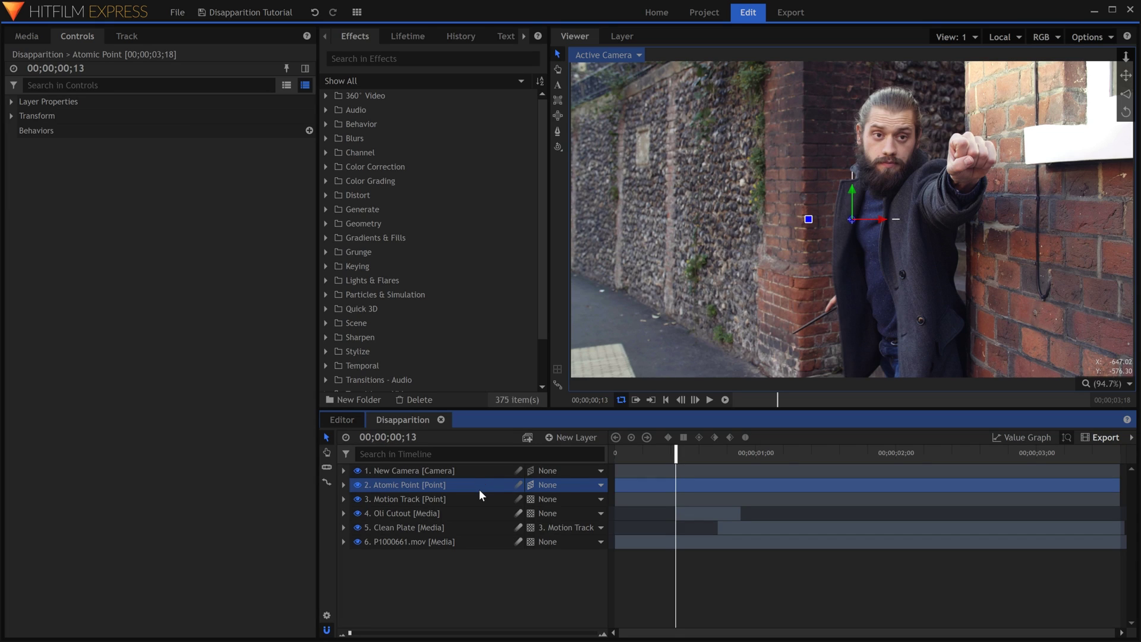
Apply the Atomic Particle effect to the Oli Cutout layer
left_click(432, 58)
type("atomic")
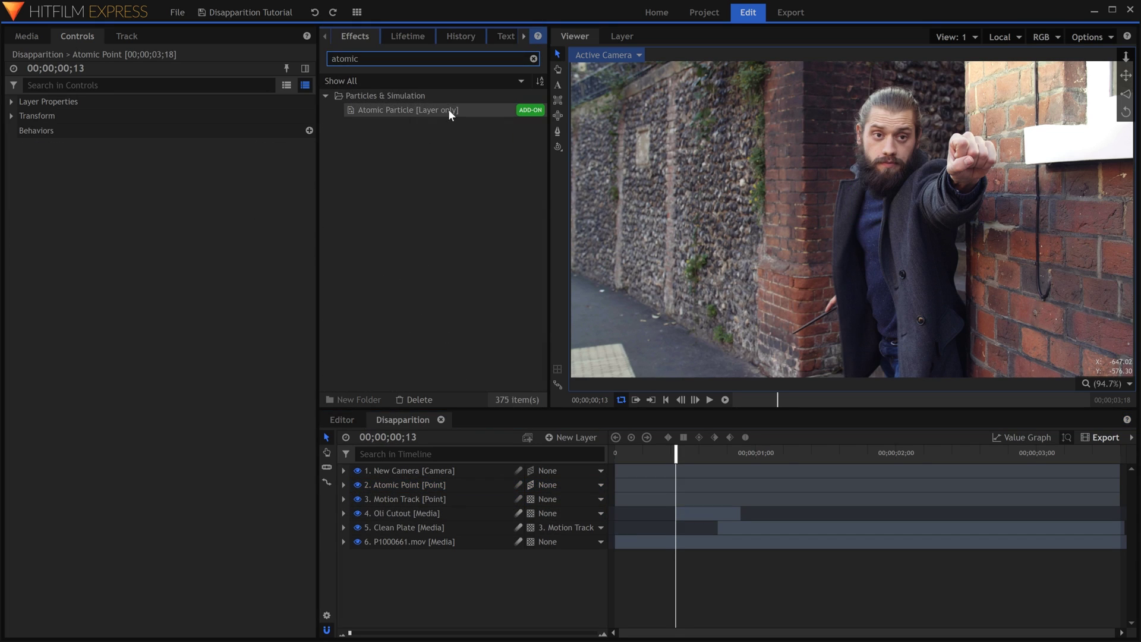
left_click_drag(451, 112, 496, 262)
left_click_drag(454, 513, 454, 512)
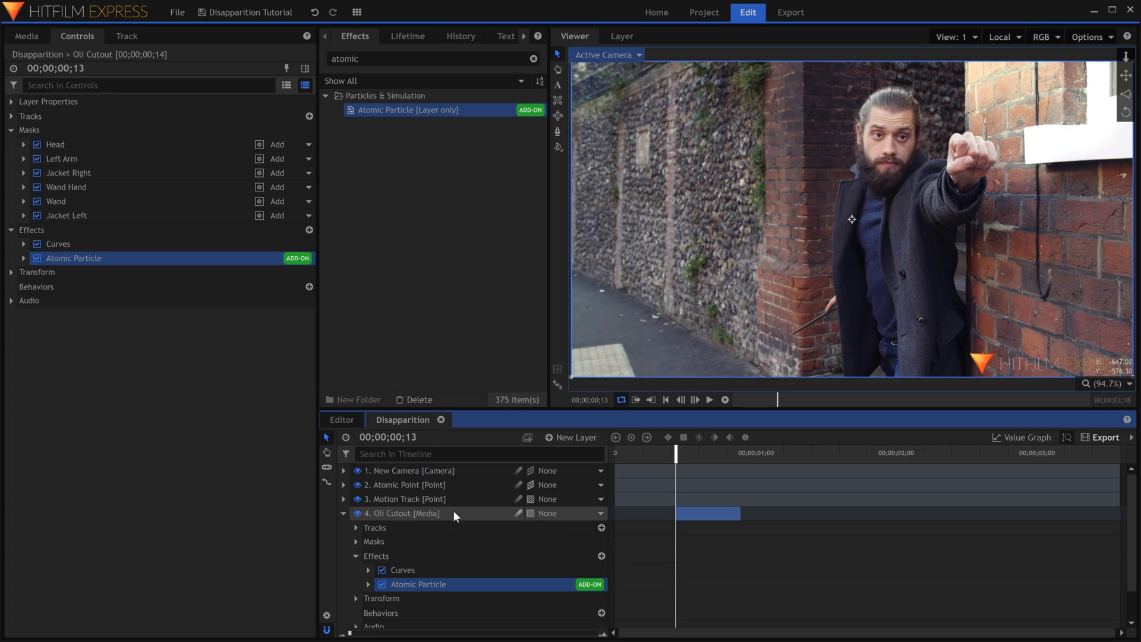
Set Atomic Particle's Particle Placement Transform From layer to Atomic Point
left_click(25, 258)
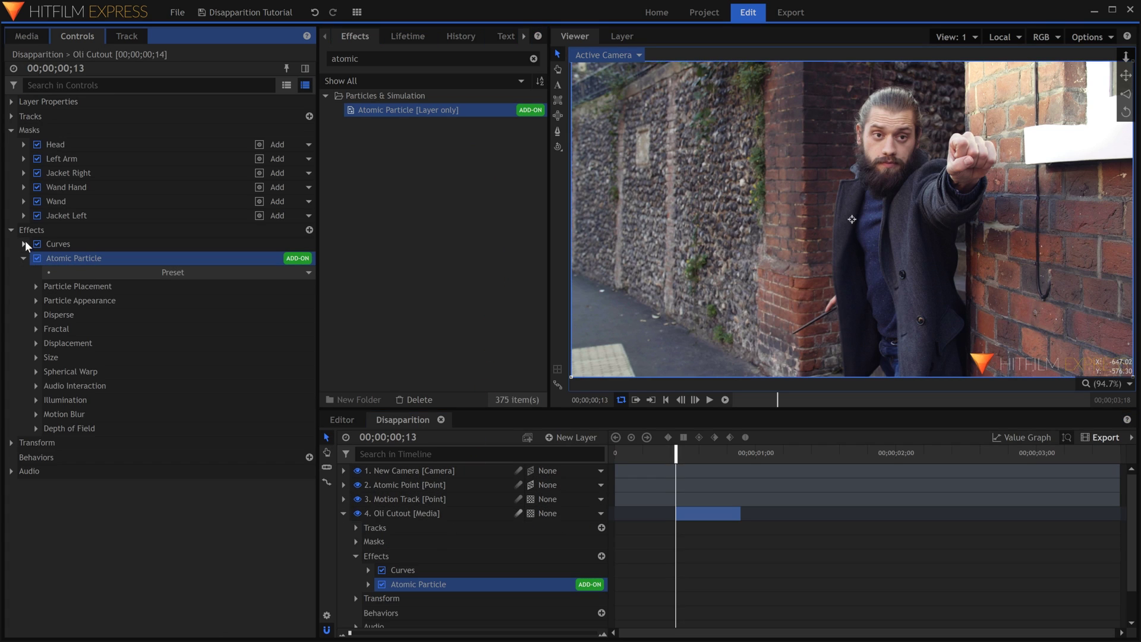
left_click(12, 129)
left_click(36, 201)
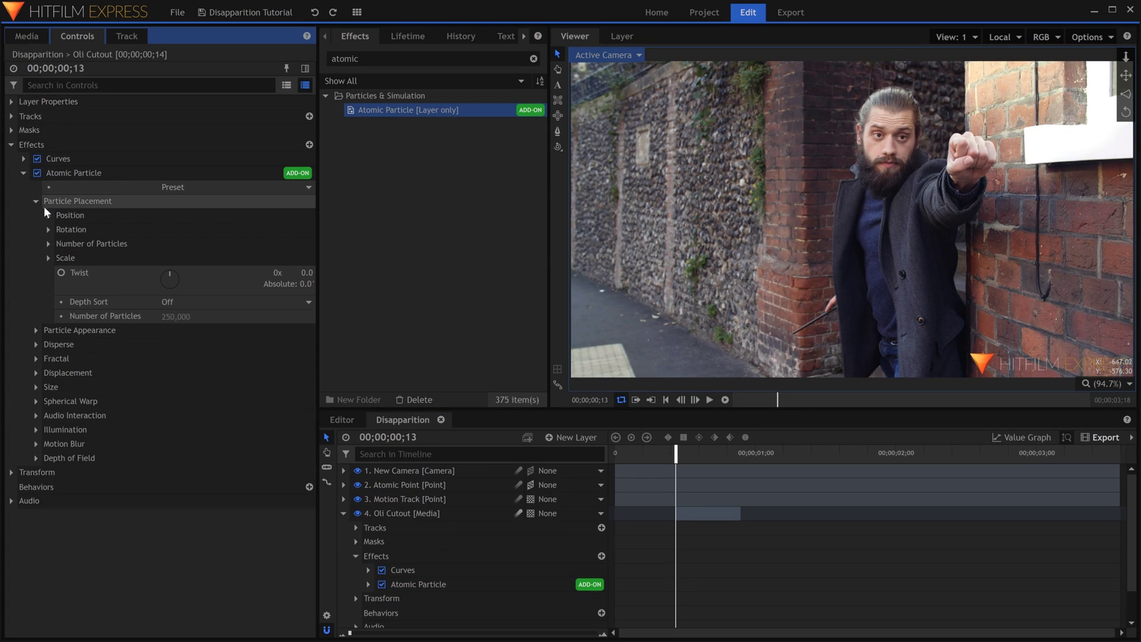
left_click(49, 216)
left_click(224, 231)
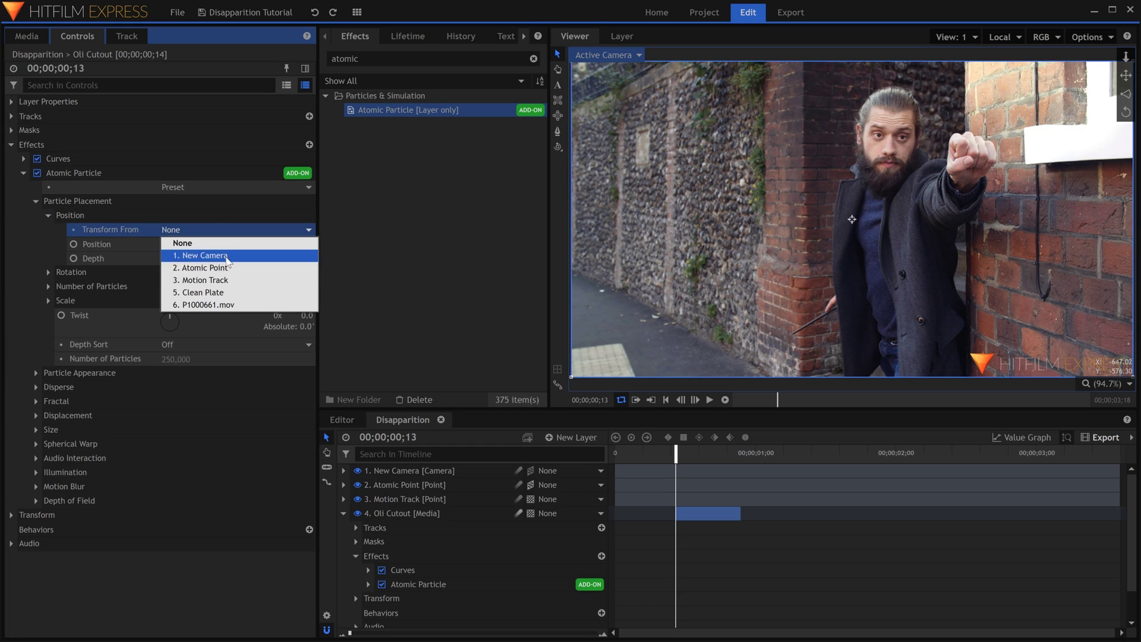
left_click(226, 268)
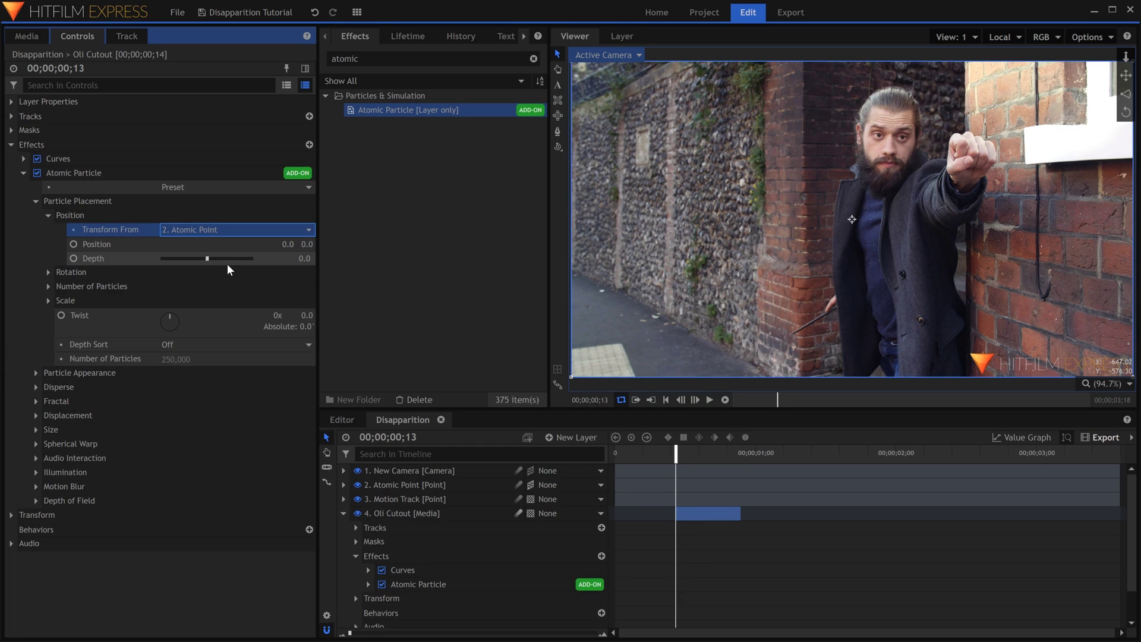
left_click(35, 201)
Set Fractal Displace Strength to 450 and lower the Wavelength
left_click(36, 243)
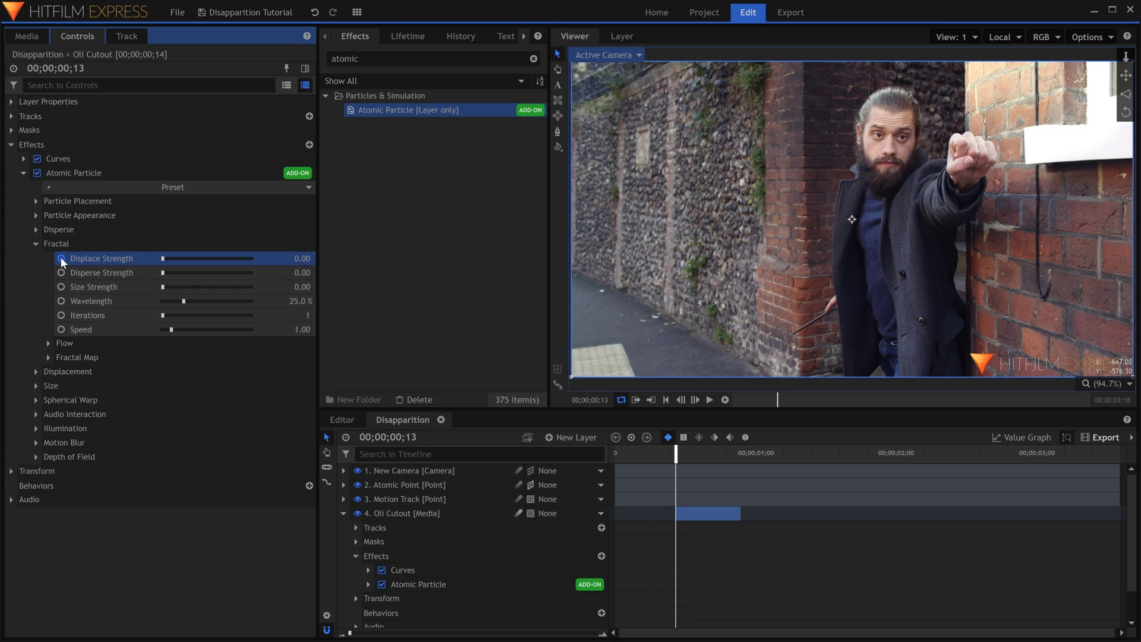
key("Right")
key("Right")
key("Right")
key("Right")
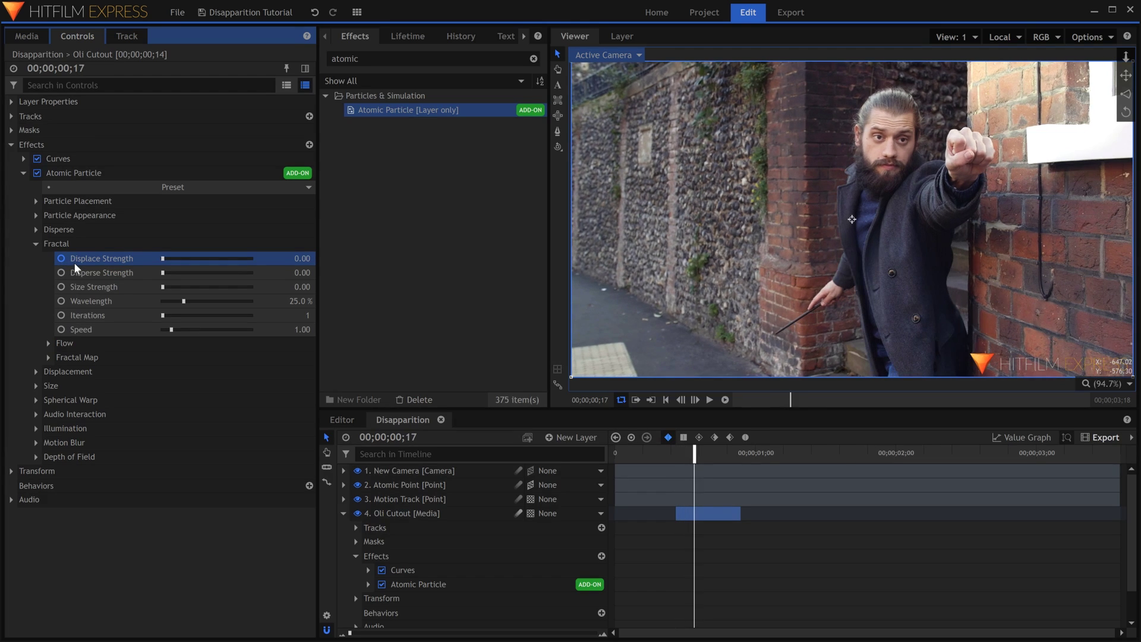
left_click(301, 257)
type("5")
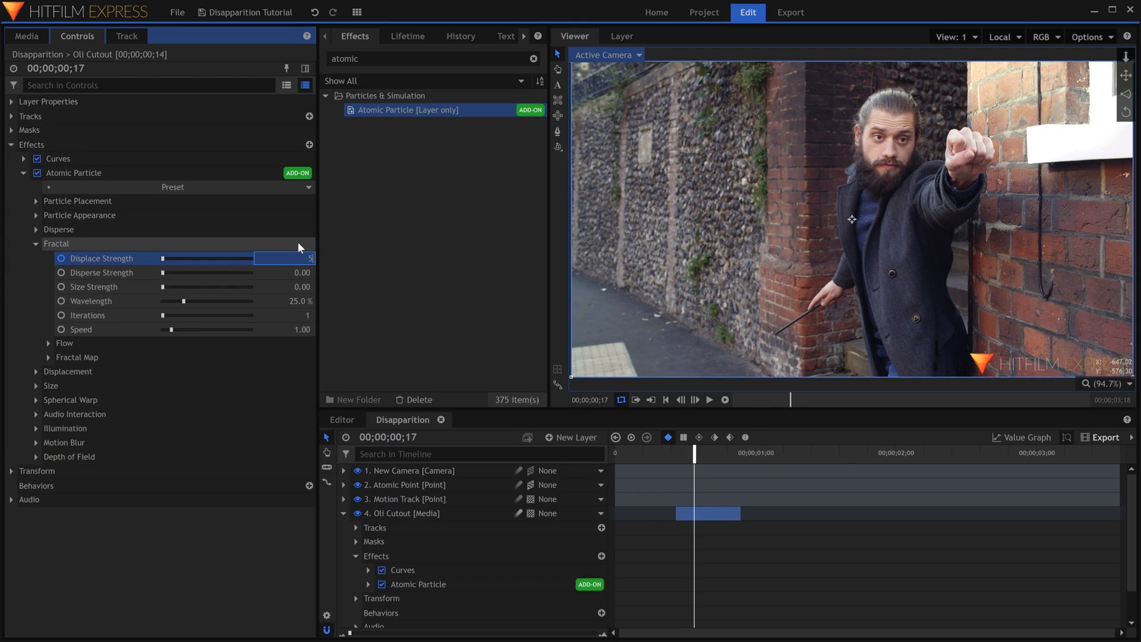
type("00")
key("Return")
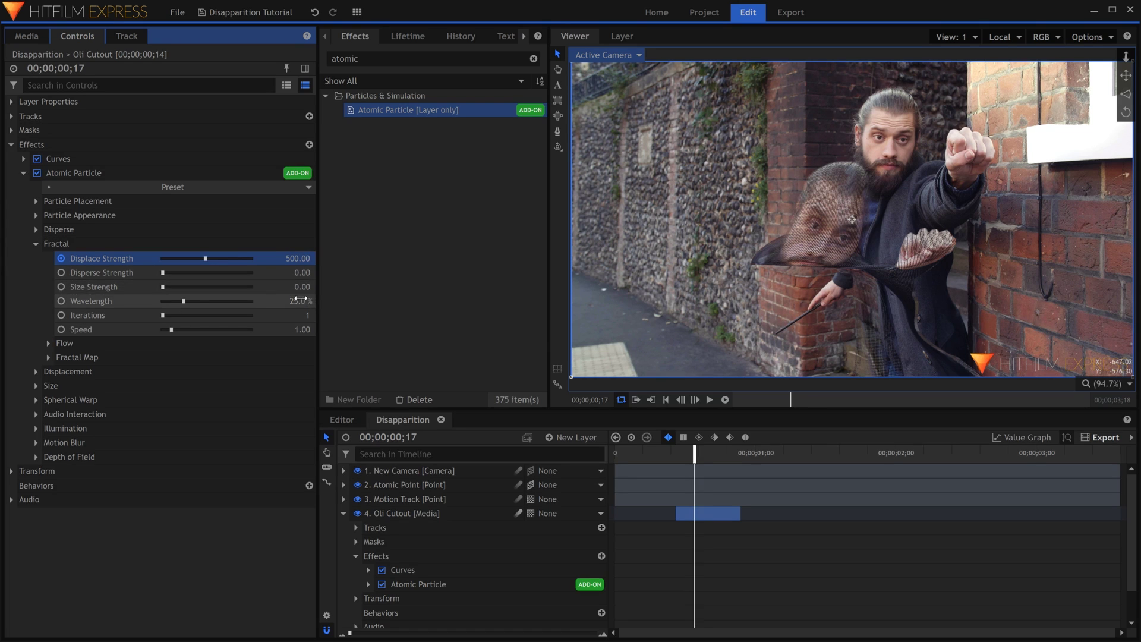
type("5")
key("Return")
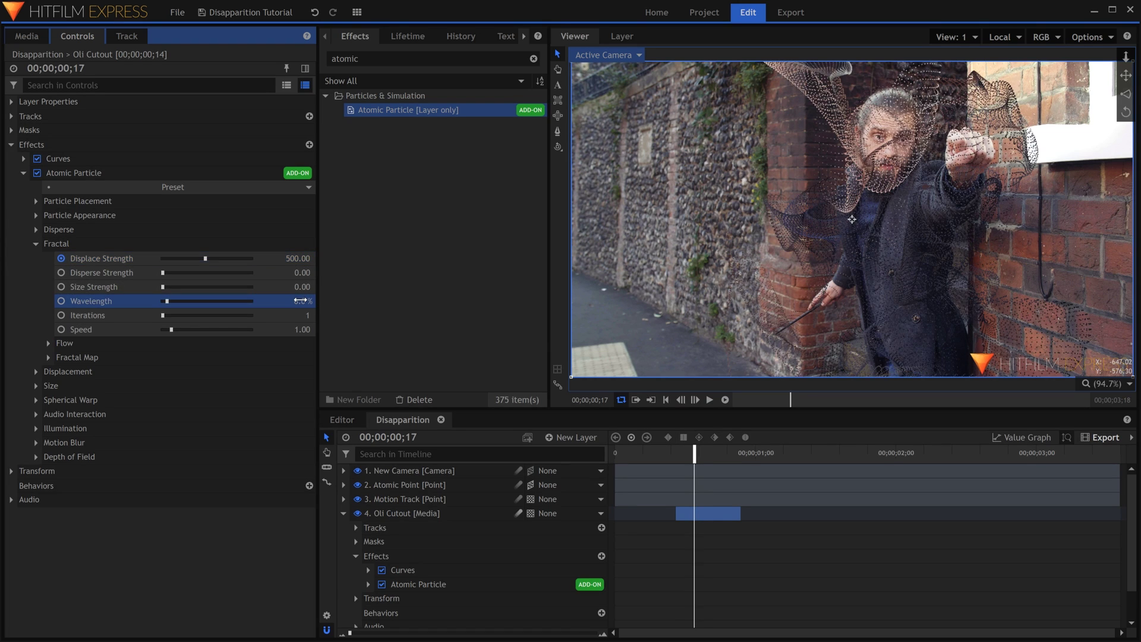
mouse_move(300, 258)
left_mouse_down()
mouse_move(261, 258)
mouse_move(298, 259)
left_mouse_up()
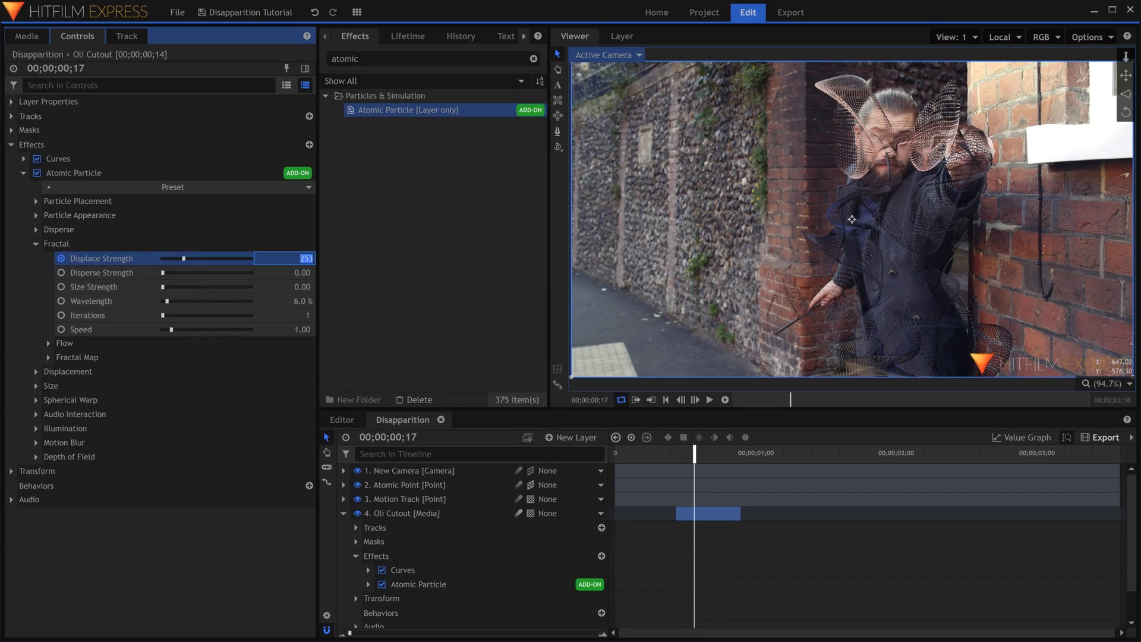
type("450")
key("Return")
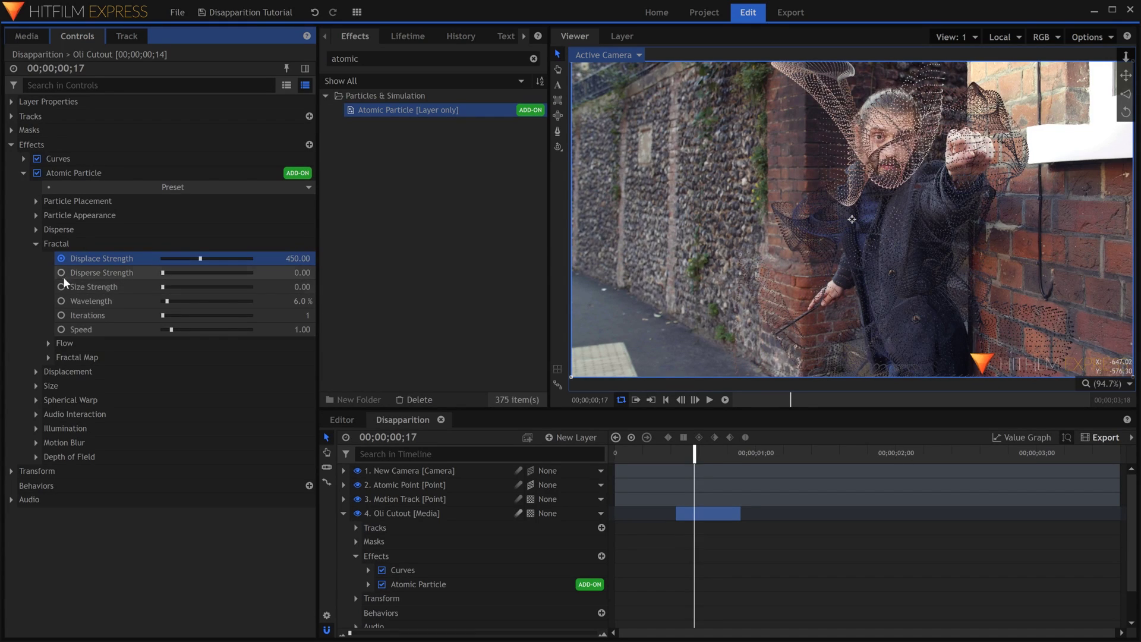
left_click(37, 244)
Increase Particle Appearance size to 30.07 and preview the particles
left_click(36, 215)
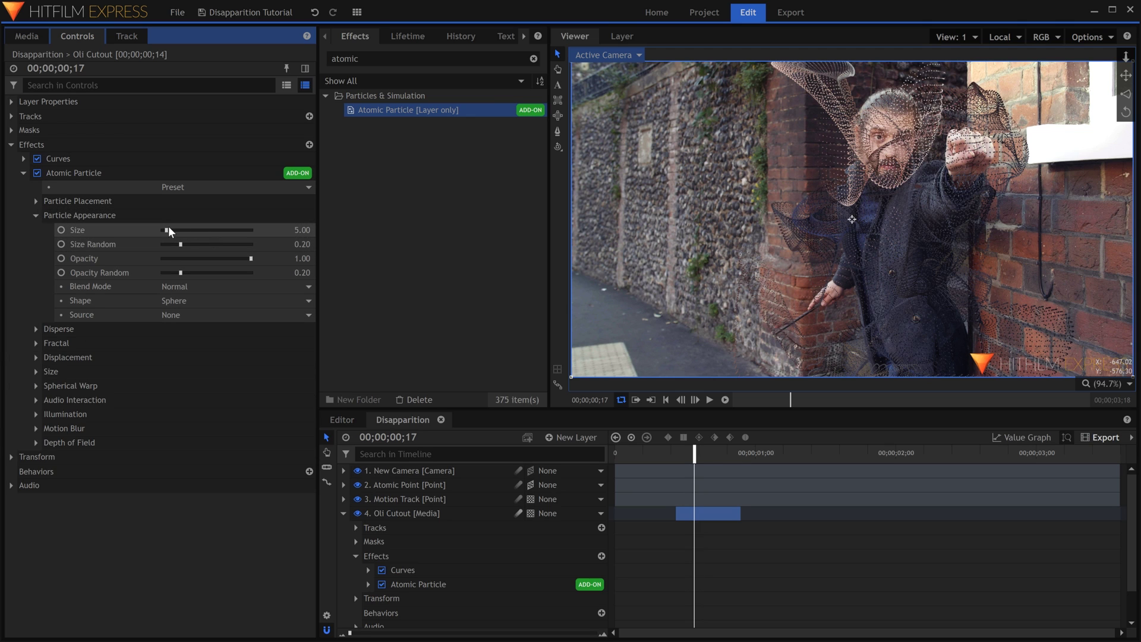
left_click_drag(172, 227, 188, 228)
key("Left")
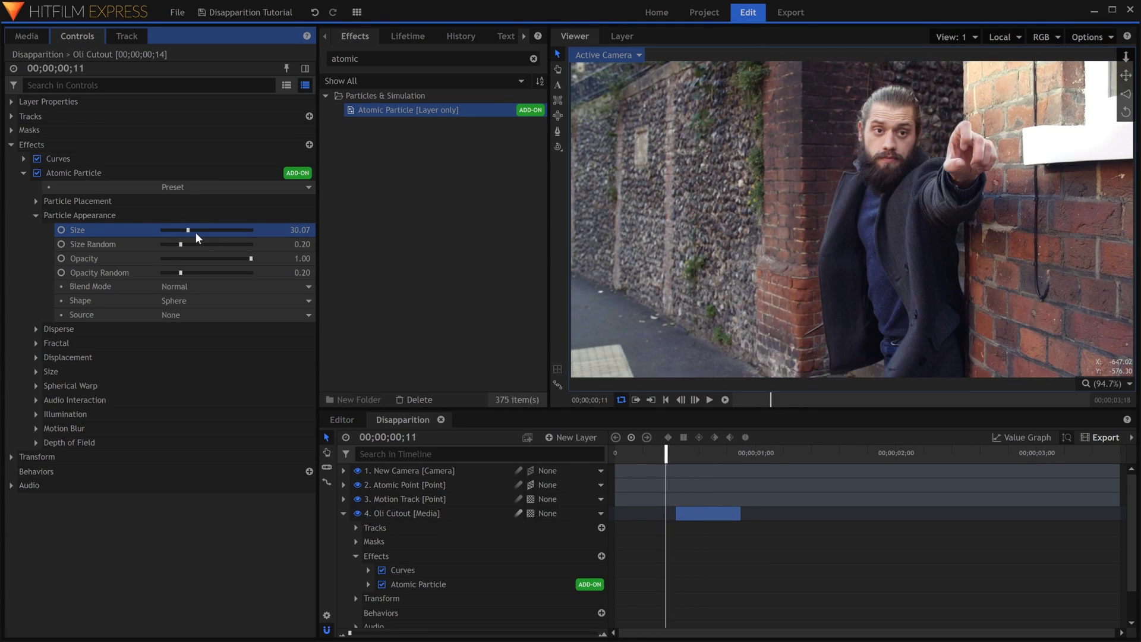
key("space")
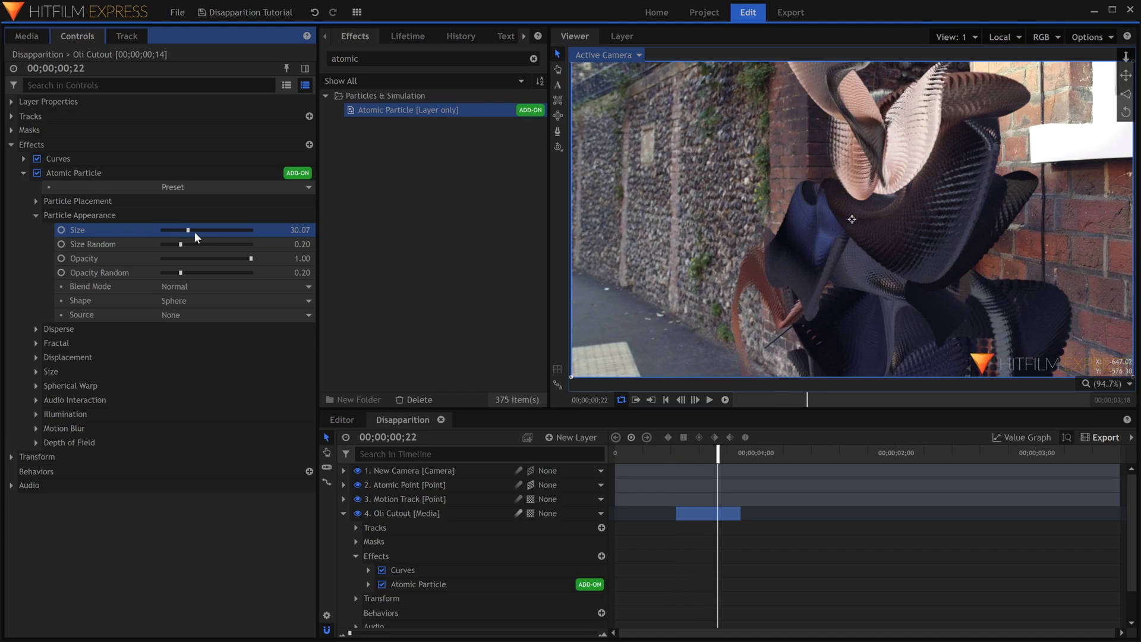
key("Left")
key("Left")
key("Left")
key("Left")
key("Left")
key("Left")
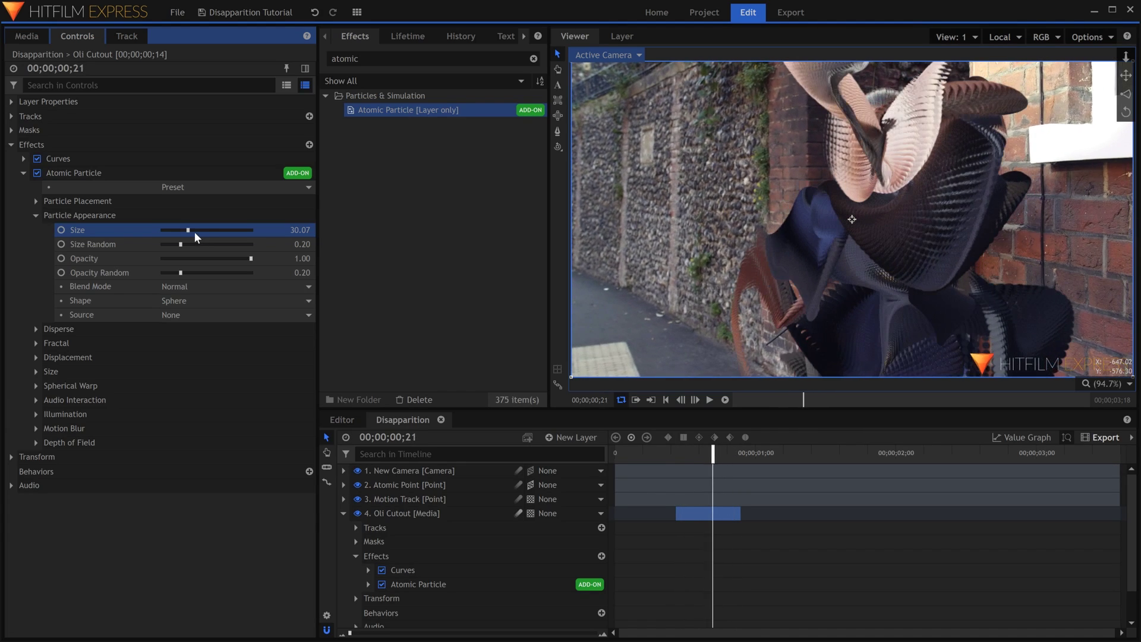
Keyframe Atomic Point's scale, scaling it up at a later frame
left_click(454, 487)
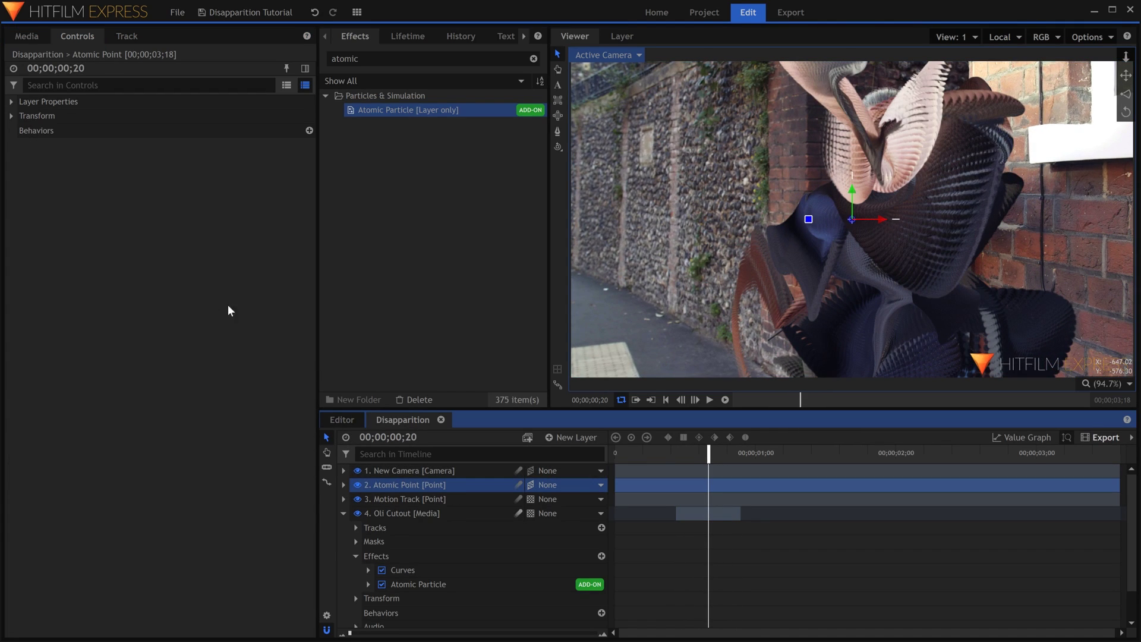
left_click(11, 115)
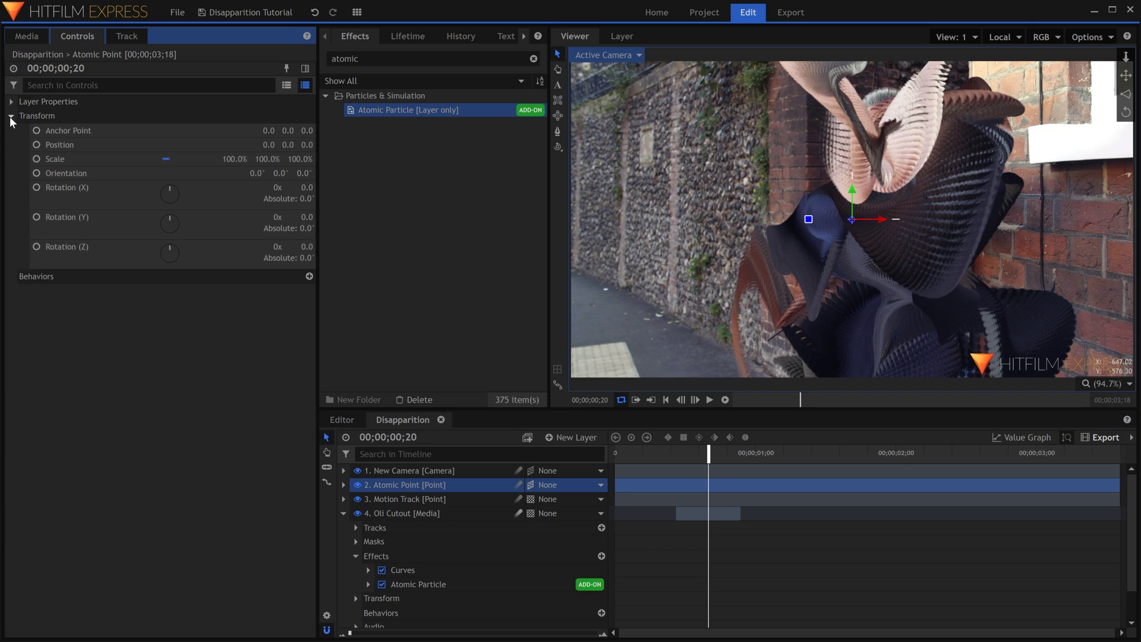
left_click(37, 160)
key("space")
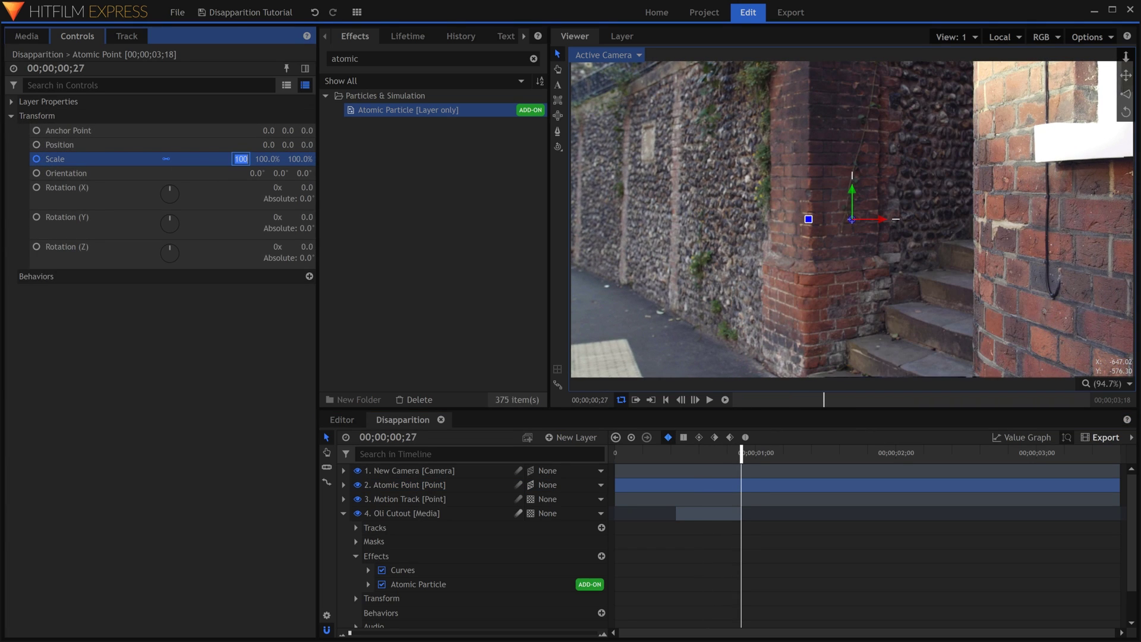
left_click_drag(234, 163, 205, 163)
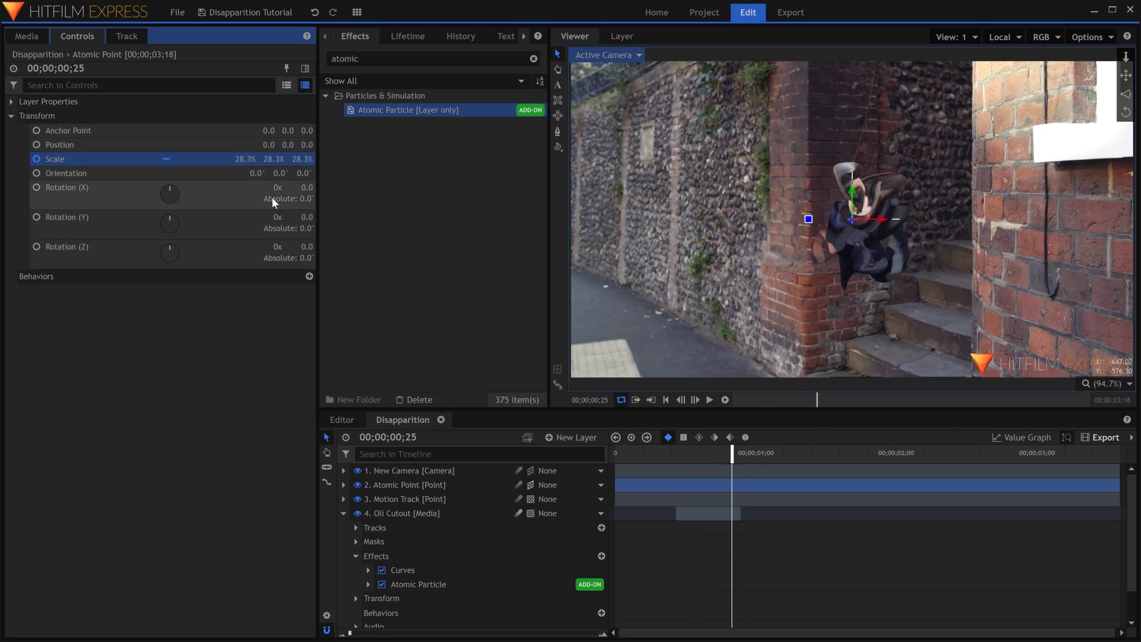
left_click(444, 484)
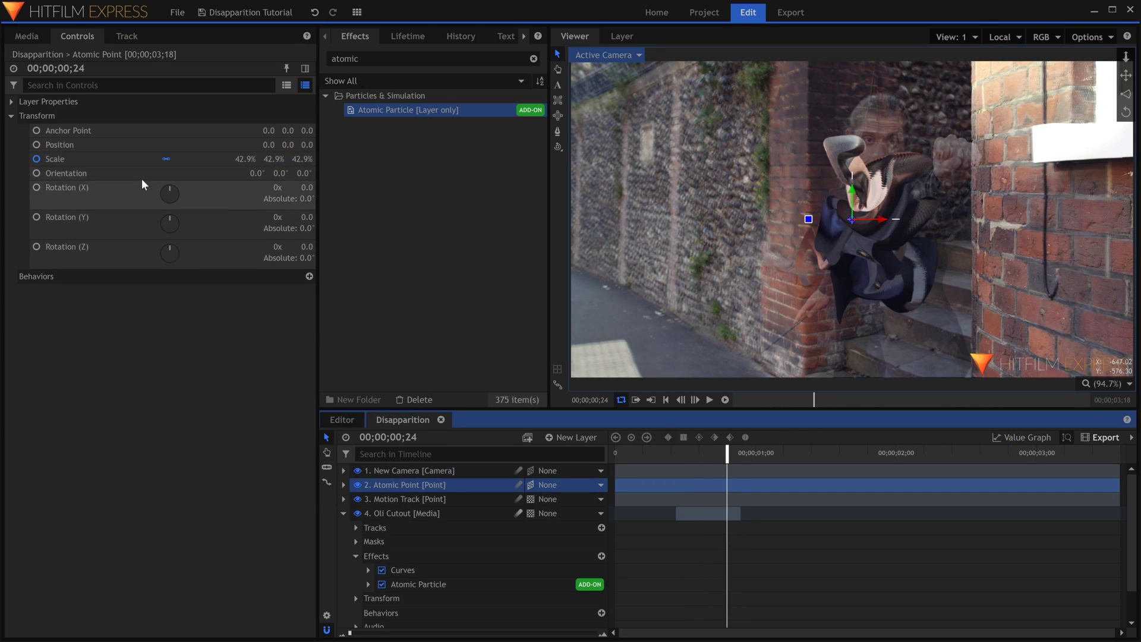
left_click(68, 130)
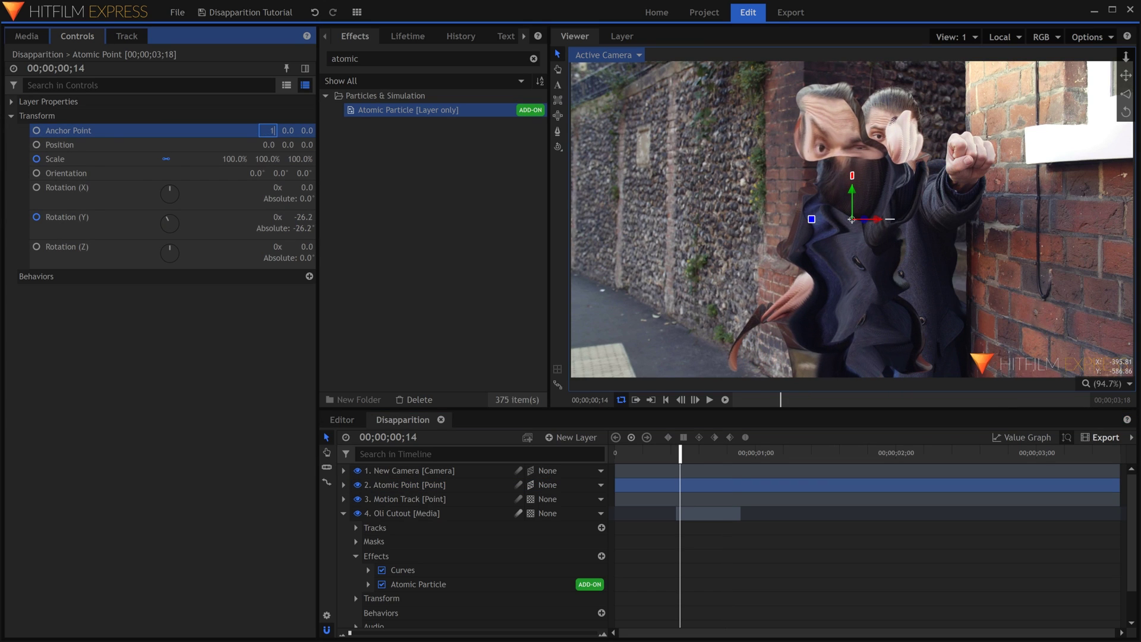
Set Atomic Point's Position X to 160 and check the animation
left_click(269, 144)
type("16")
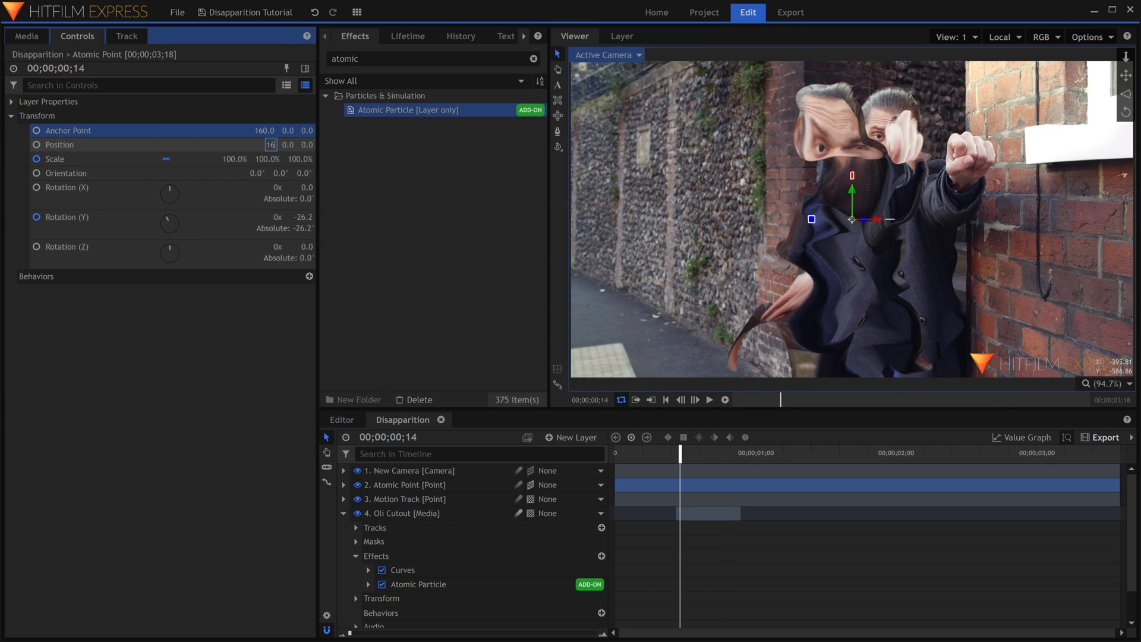
type("0")
key("Return")
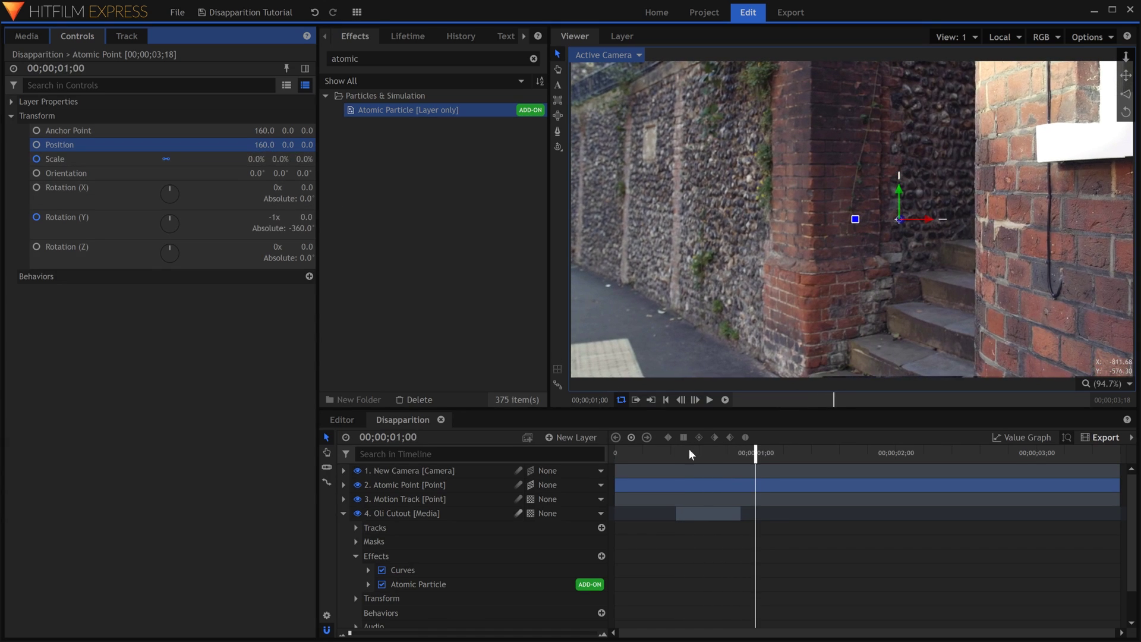
key("space")
key("Left")
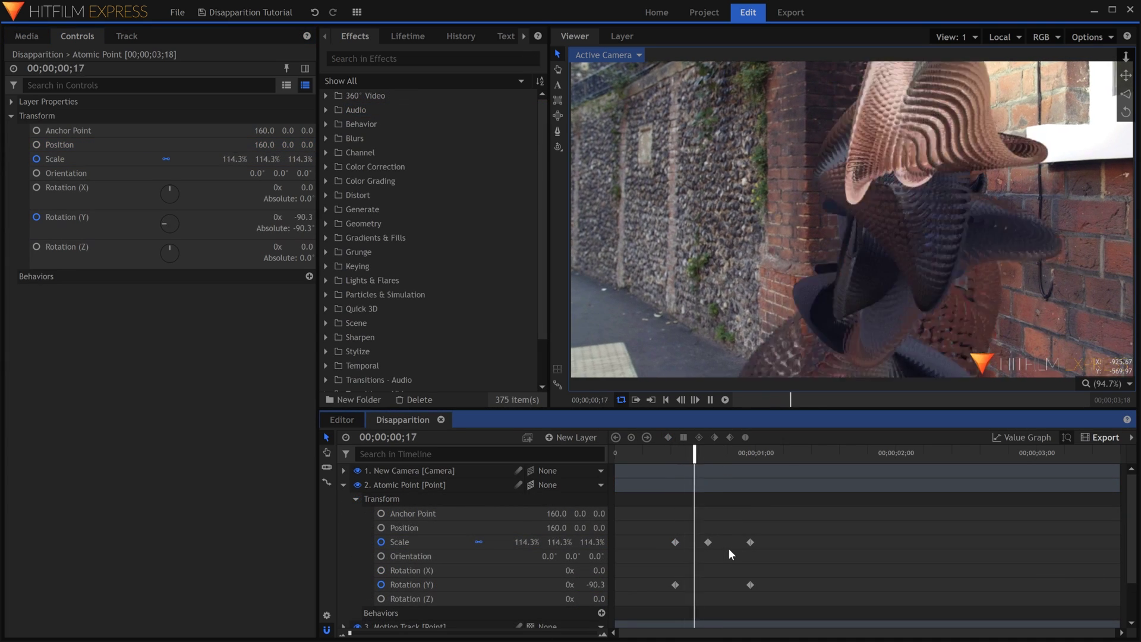
Play the particle dissolve from the start, then stop and step back to frame 19
left_click(344, 485)
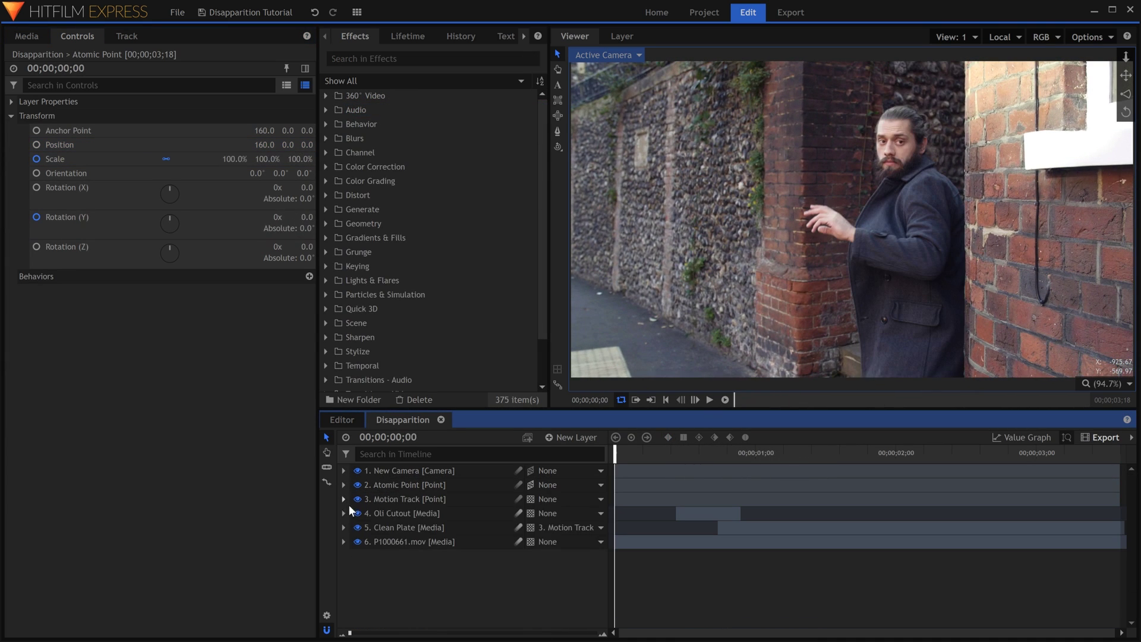
key("space")
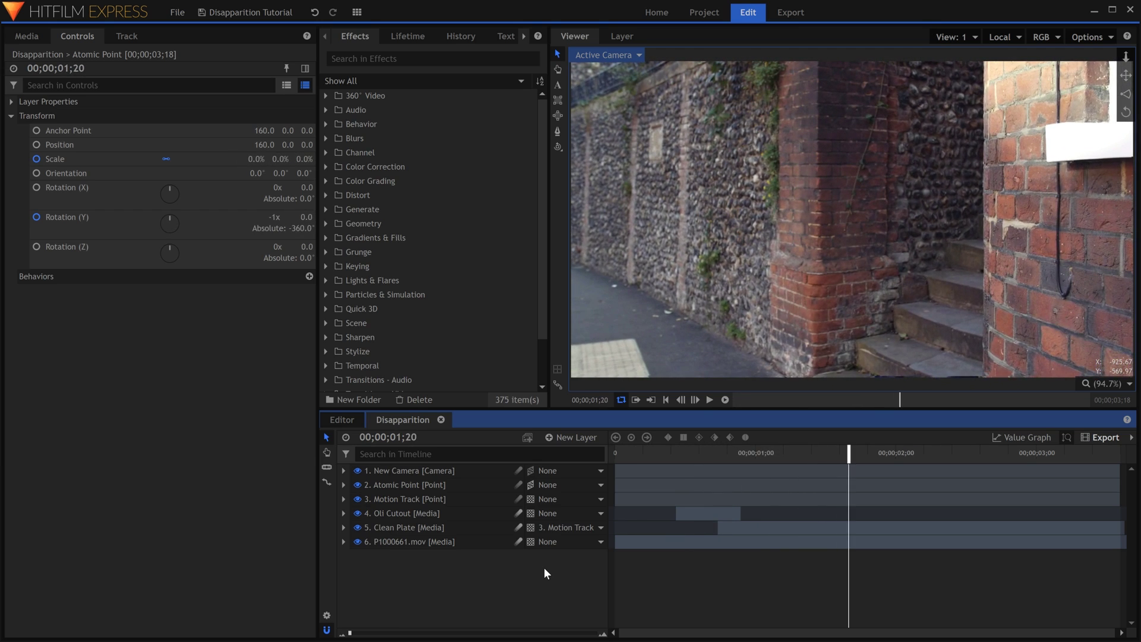
key("space")
key("Left")
key("Left")
key("Left")
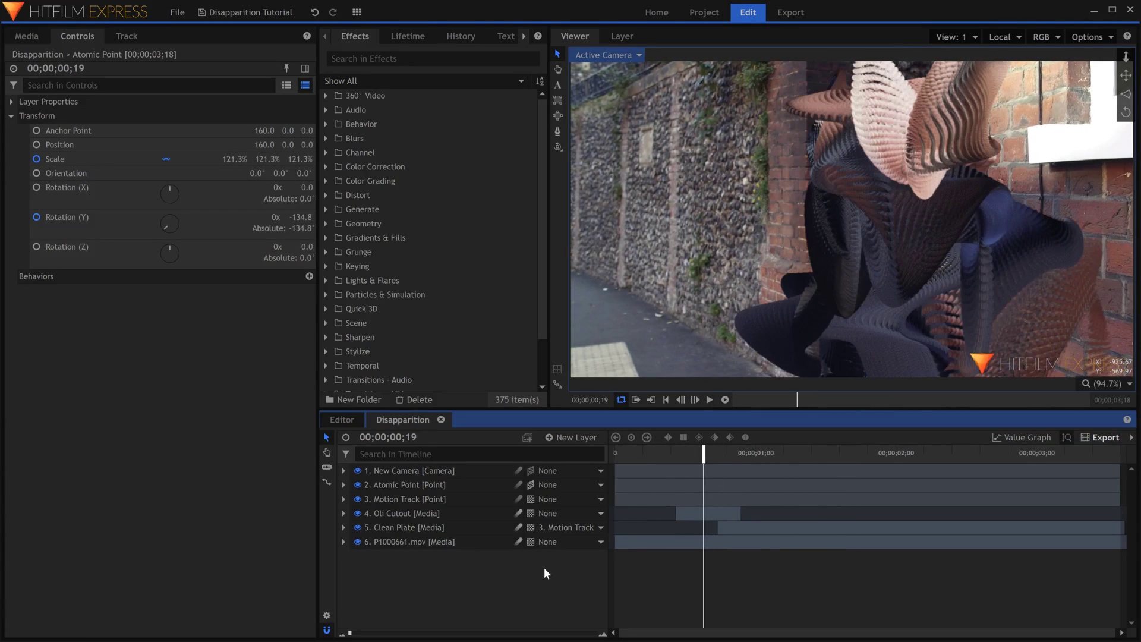
Apply the Auto Volumetrics effect to the Oli Cutout layer
left_click(470, 59)
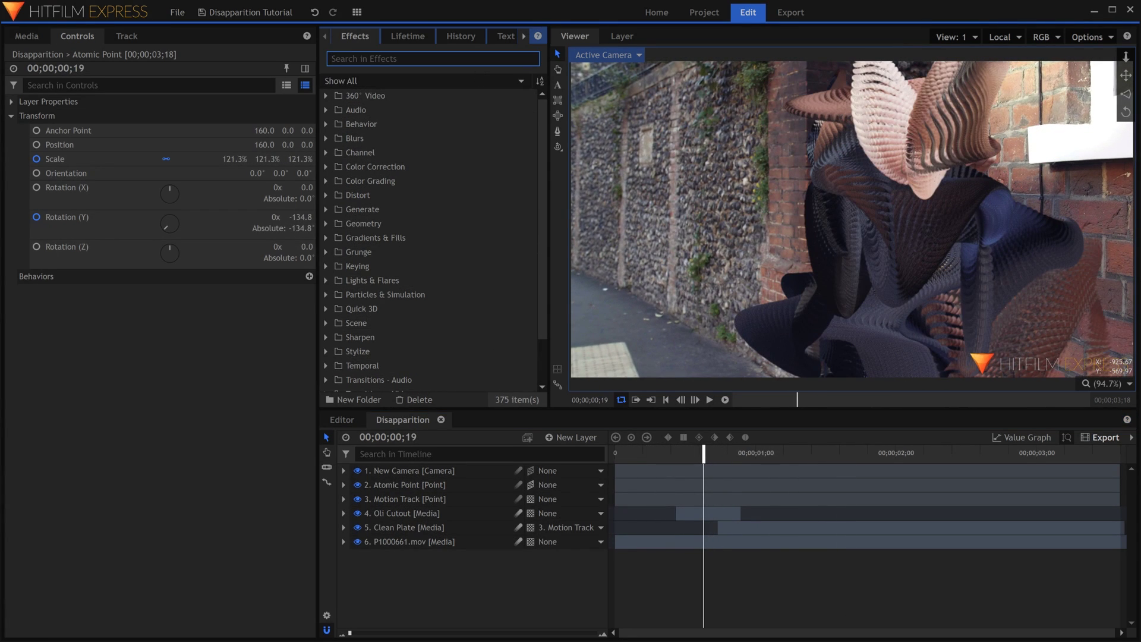
type("auto")
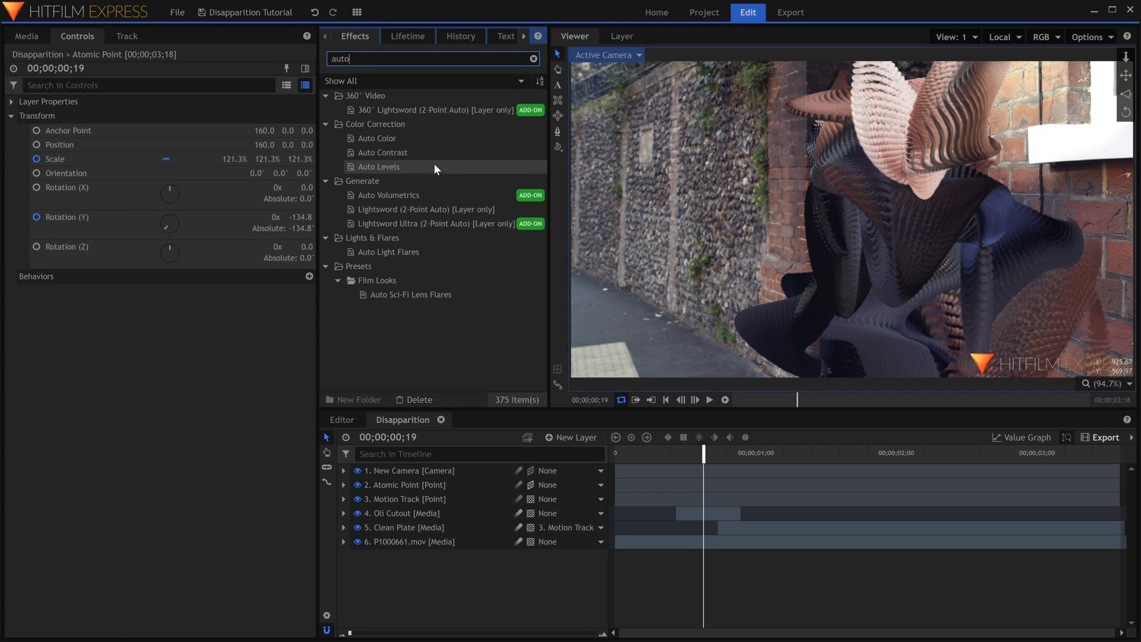
left_click_drag(432, 192, 473, 391)
left_click_drag(456, 515, 456, 515)
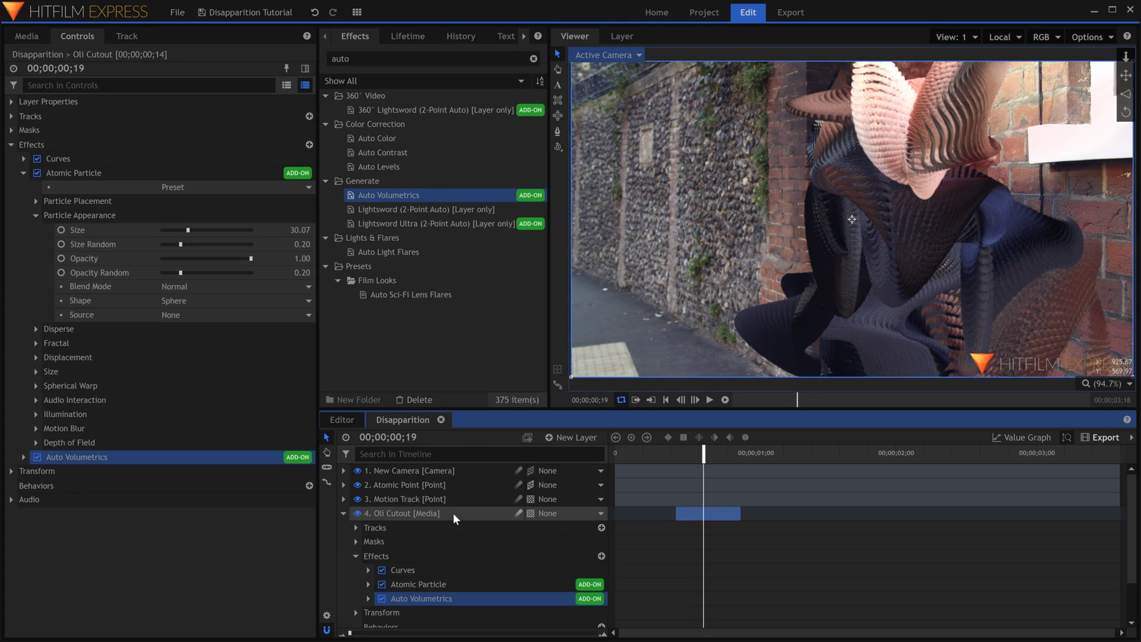
Set Auto Volumetrics light source Threshold to 0.14 and darken the render exposure
left_click(25, 174)
left_click(25, 188)
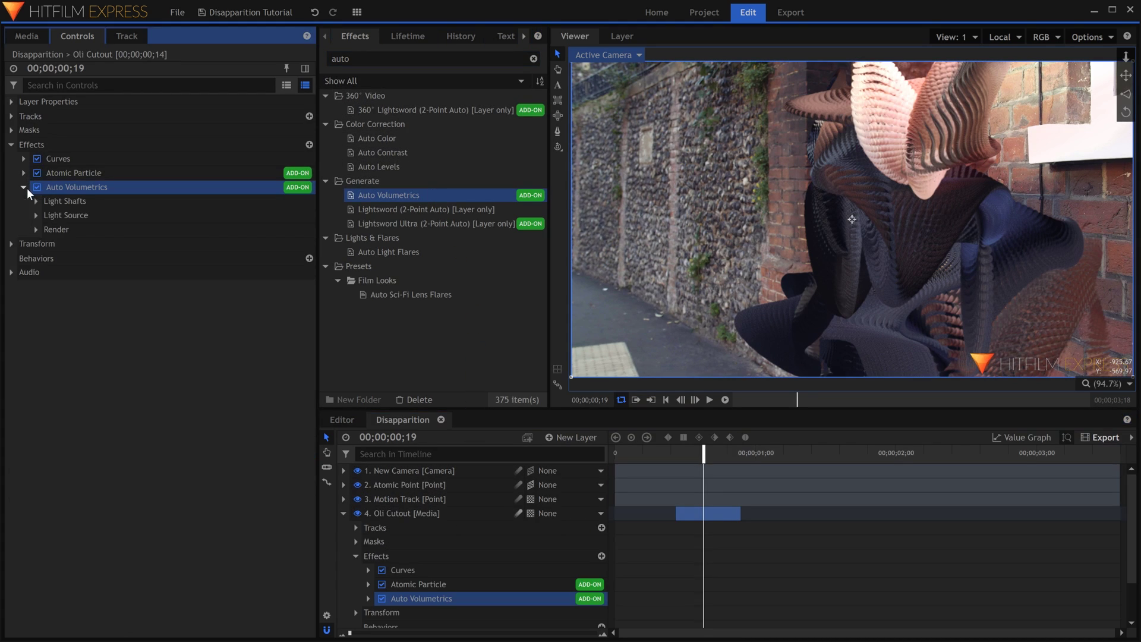
left_click(36, 214)
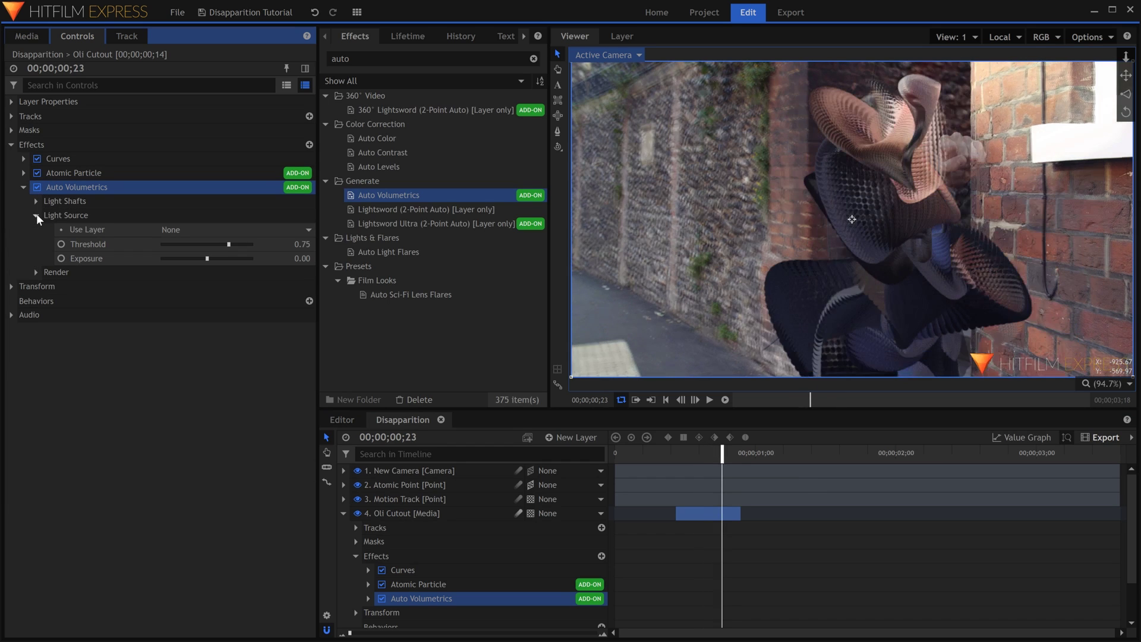
left_click_drag(216, 245, 197, 245)
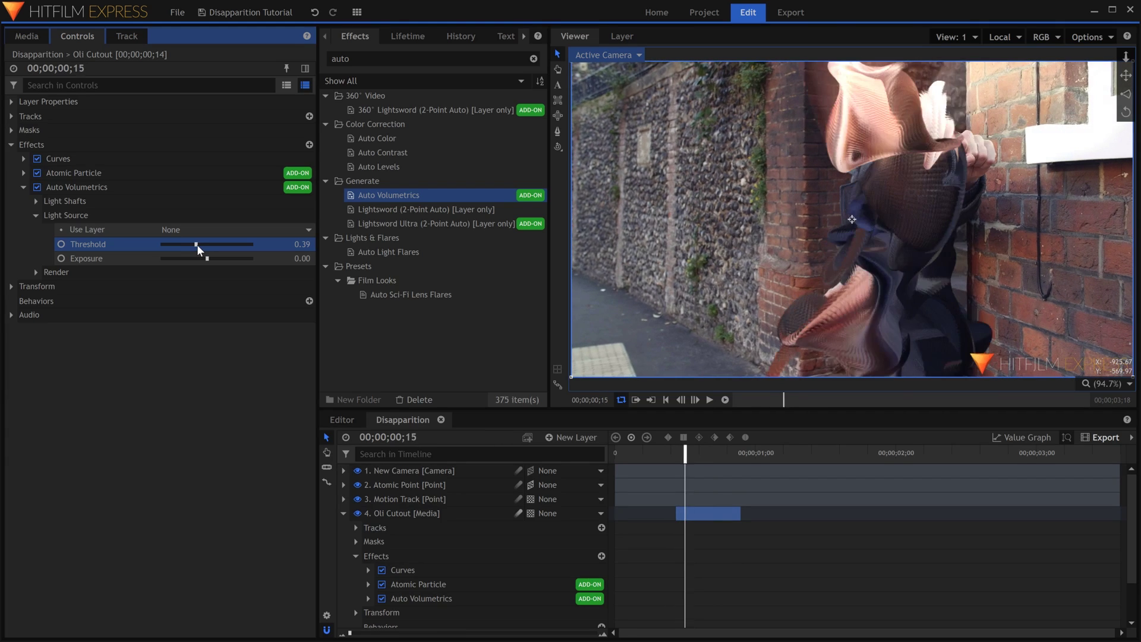
left_click(37, 272)
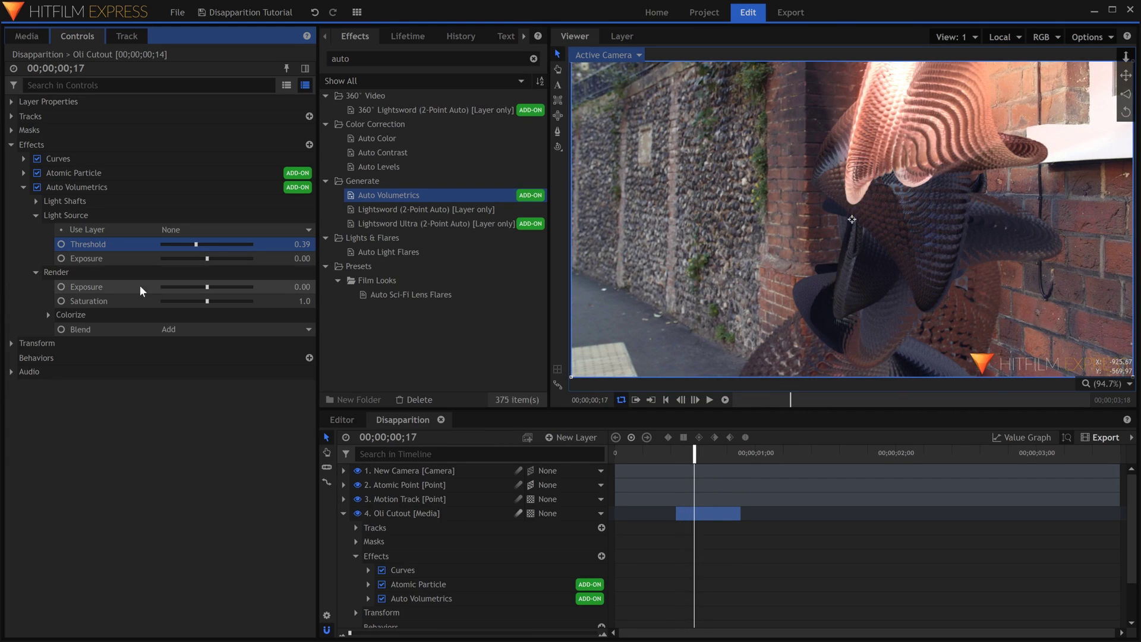
left_click_drag(200, 287, 184, 287)
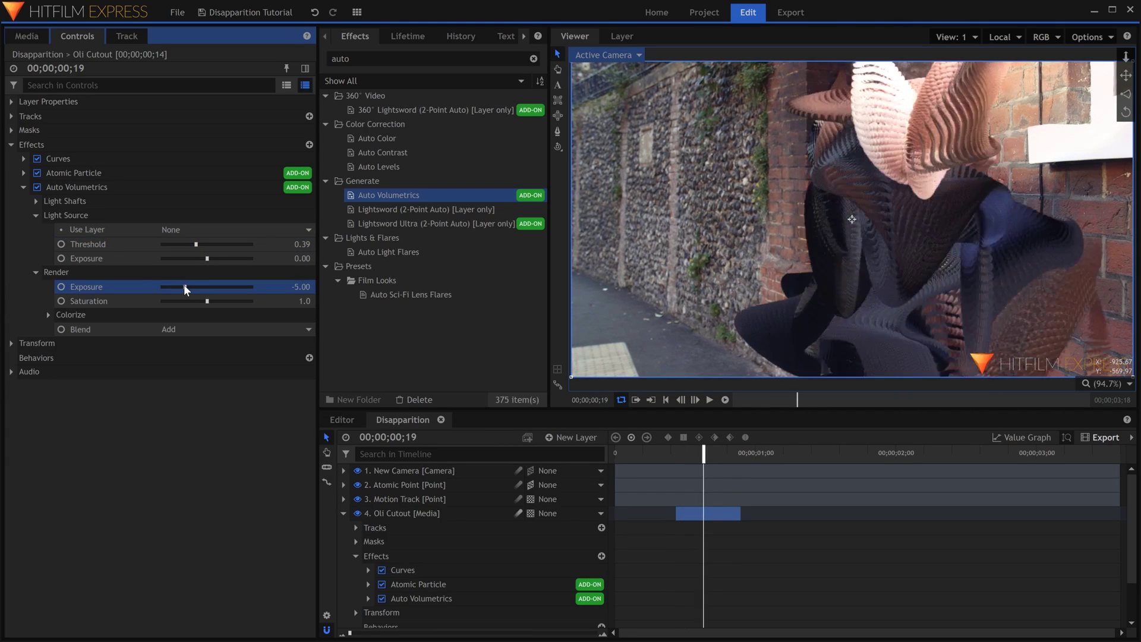
left_click_drag(197, 244, 175, 244)
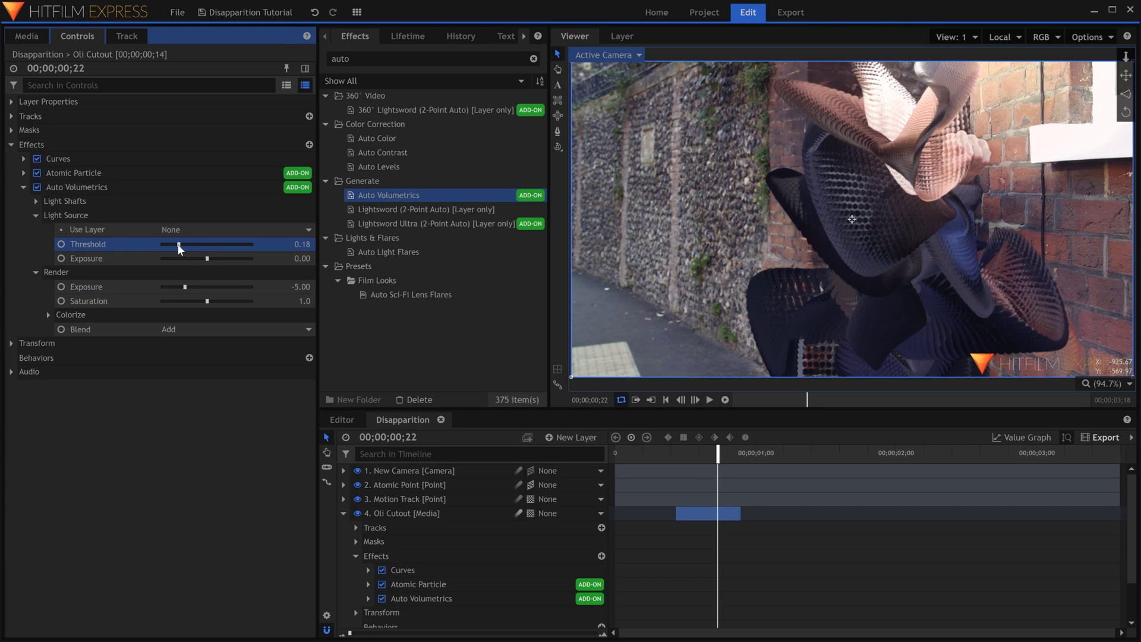
left_click_drag(185, 286, 188, 284)
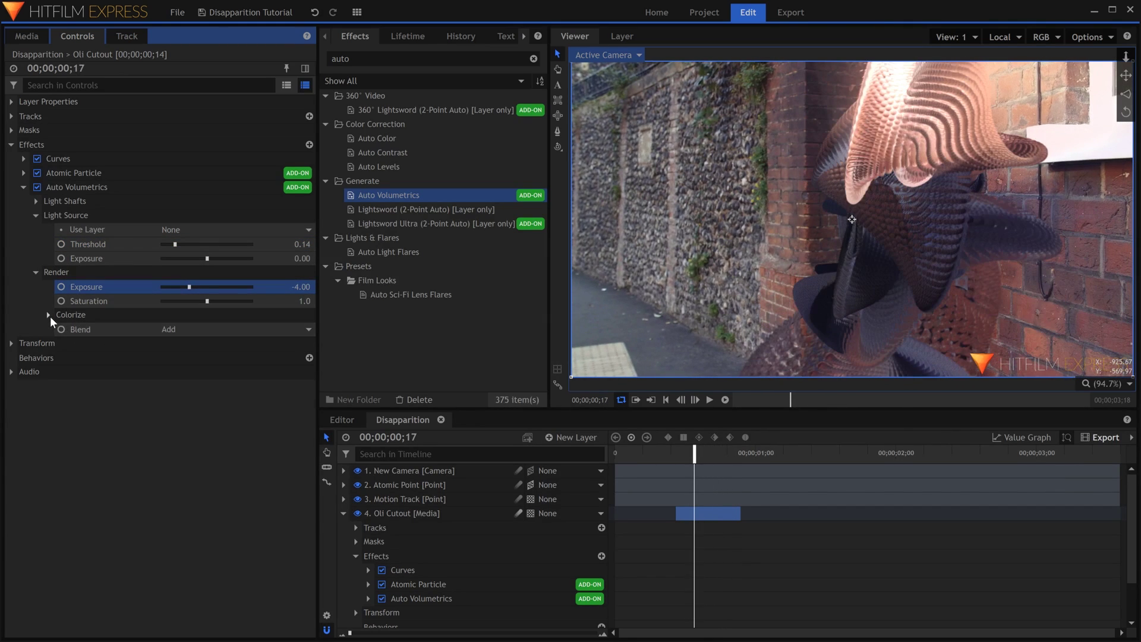
Colorize the volumetric light 66% with a pale cream tint of 255/238/192
left_click(49, 315)
left_click_drag(159, 330, 221, 330)
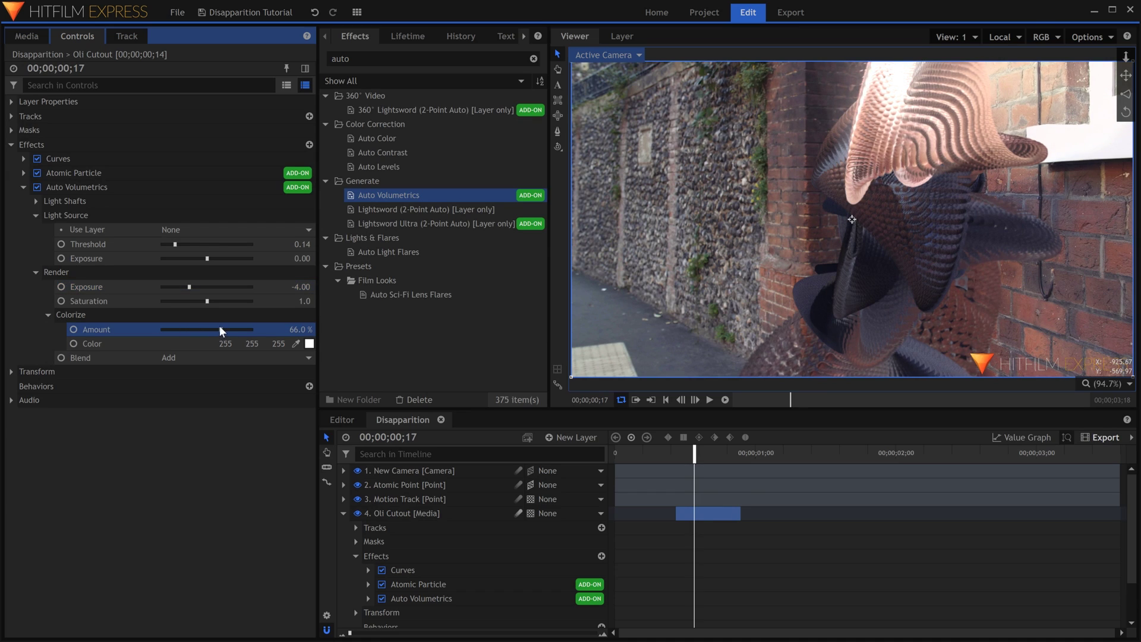
left_click(309, 344)
left_click(676, 299)
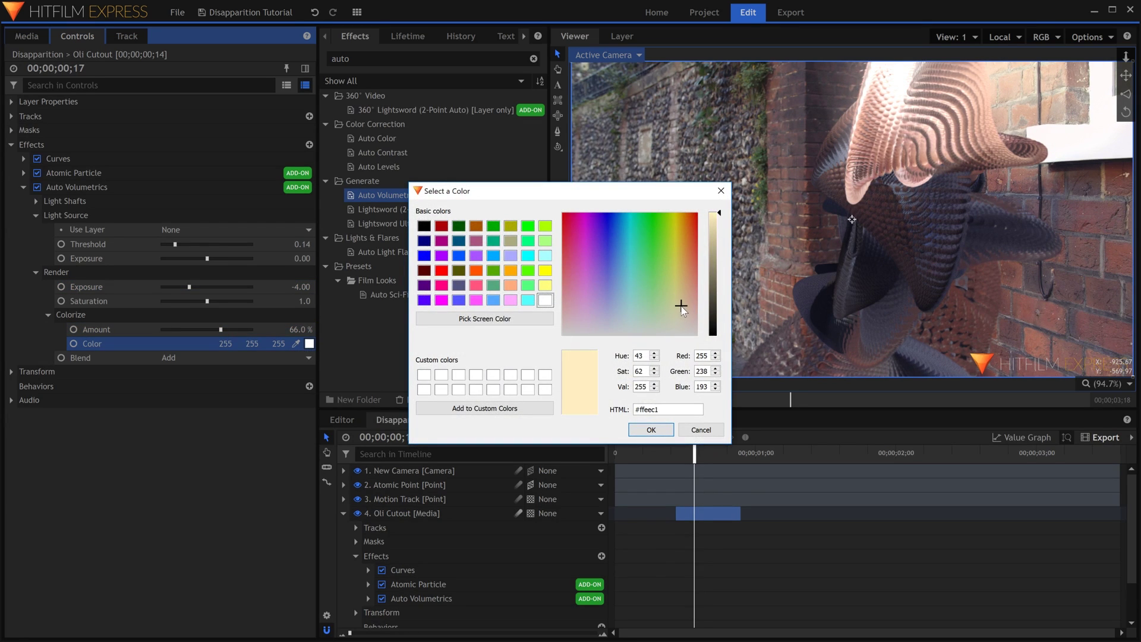
key("Return")
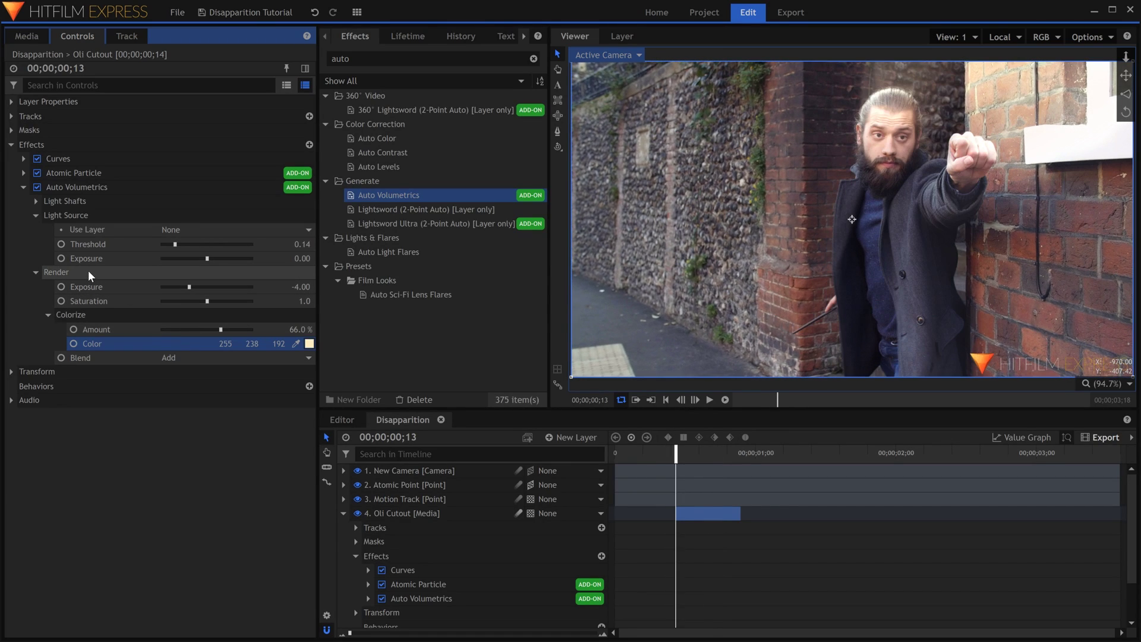
Keyframe the volumetric Render Exposure, animating it from -10 to -4
left_click(62, 287)
left_click_drag(189, 287, 134, 284)
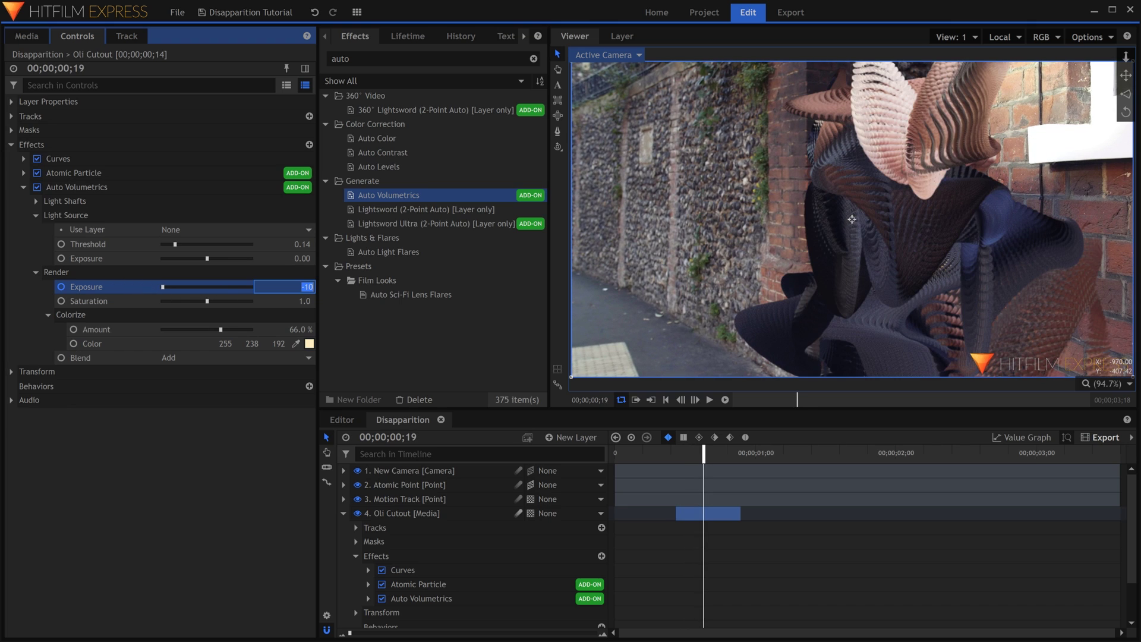
key("Return")
left_click(259, 459)
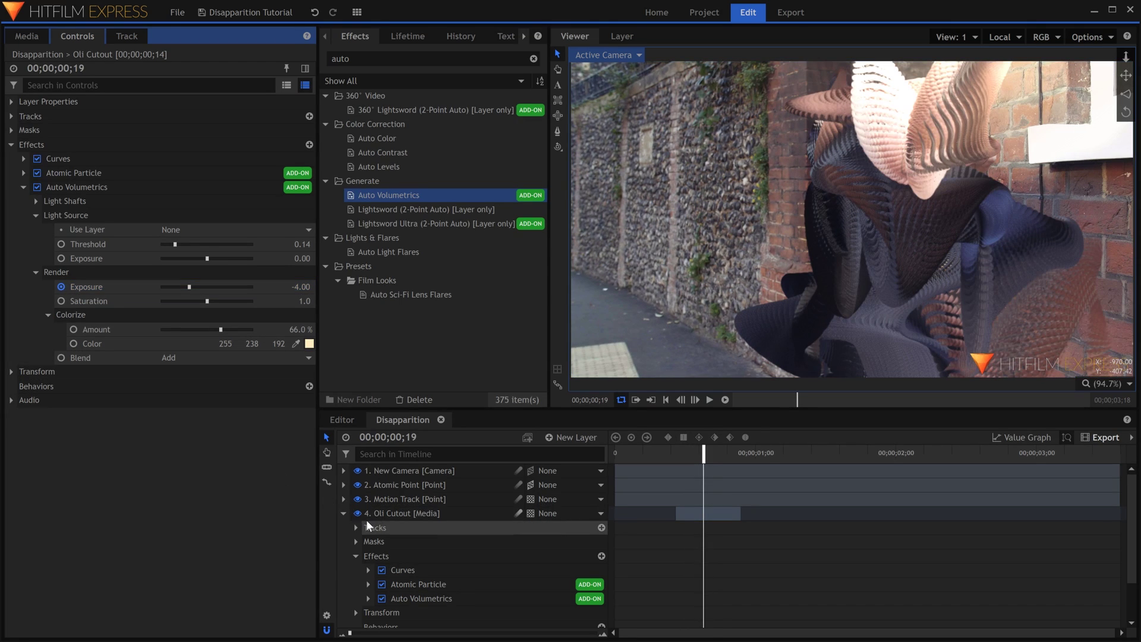
left_click(344, 512)
Fit the whole frame in the viewer and add a new Grade layer on top
scroll(907, 186, "up", 5)
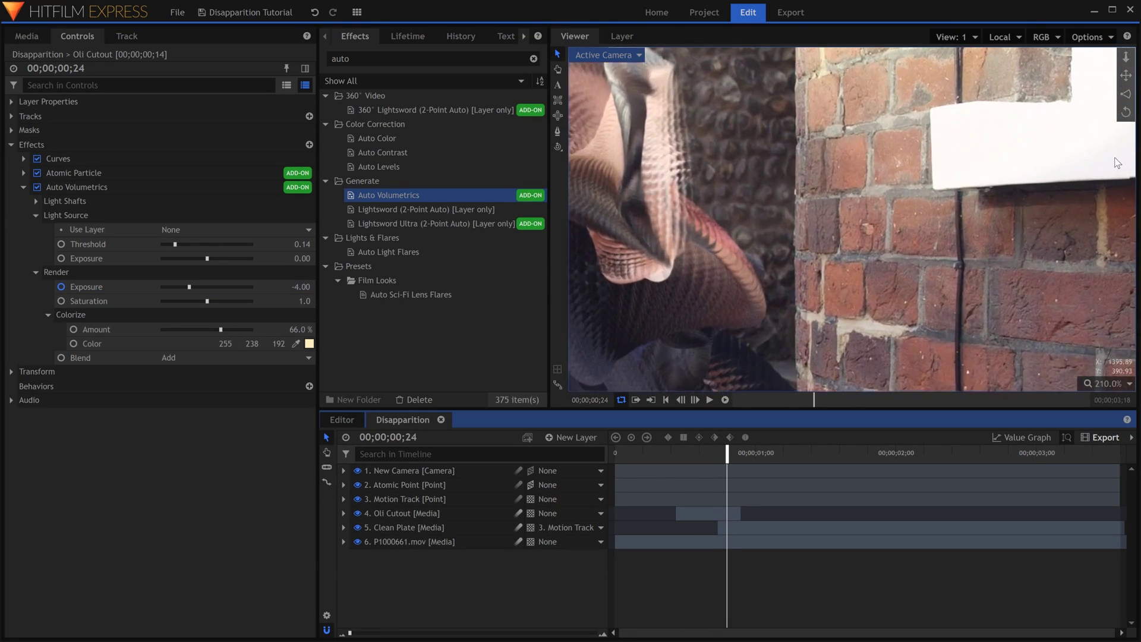
scroll(910, 196, "up", 3)
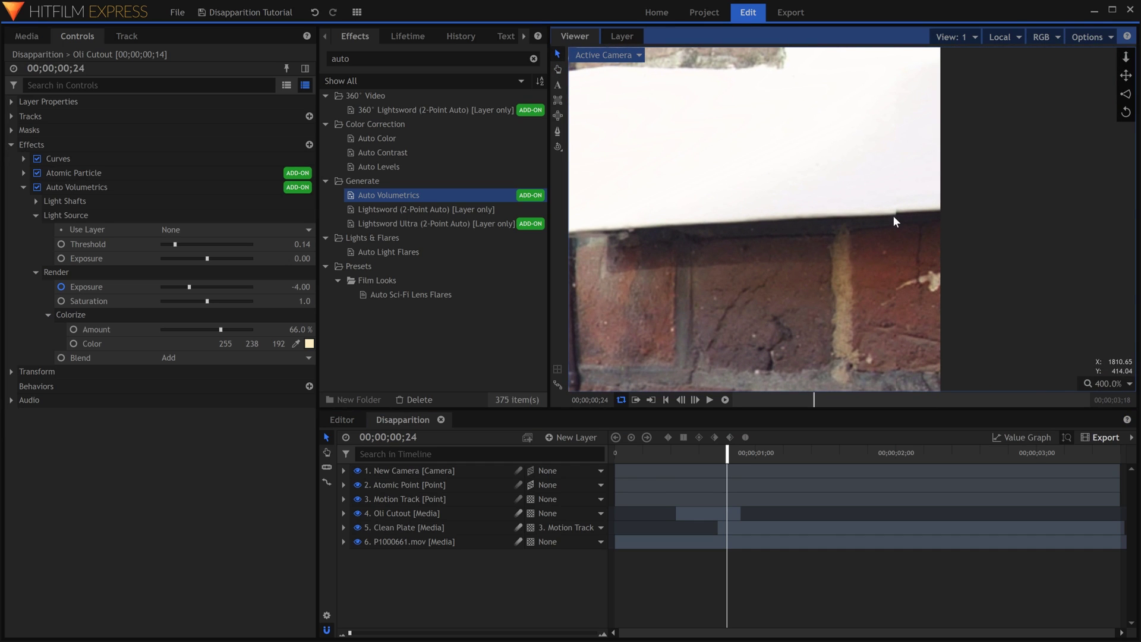
left_click(1107, 383)
left_click(1109, 507)
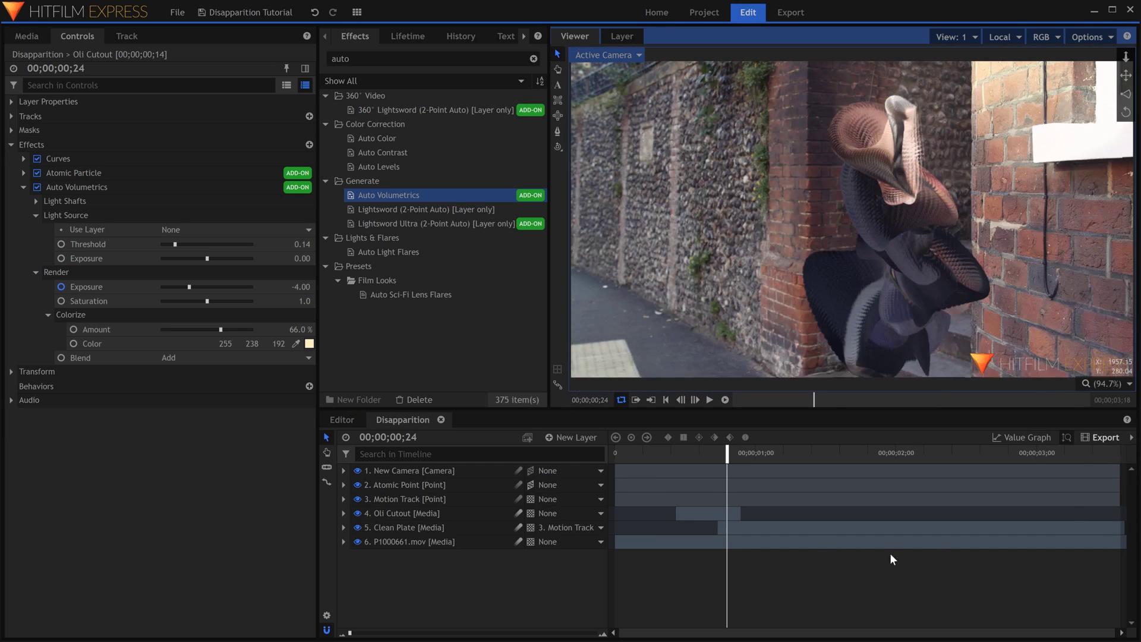
left_click(550, 437)
left_click(559, 481)
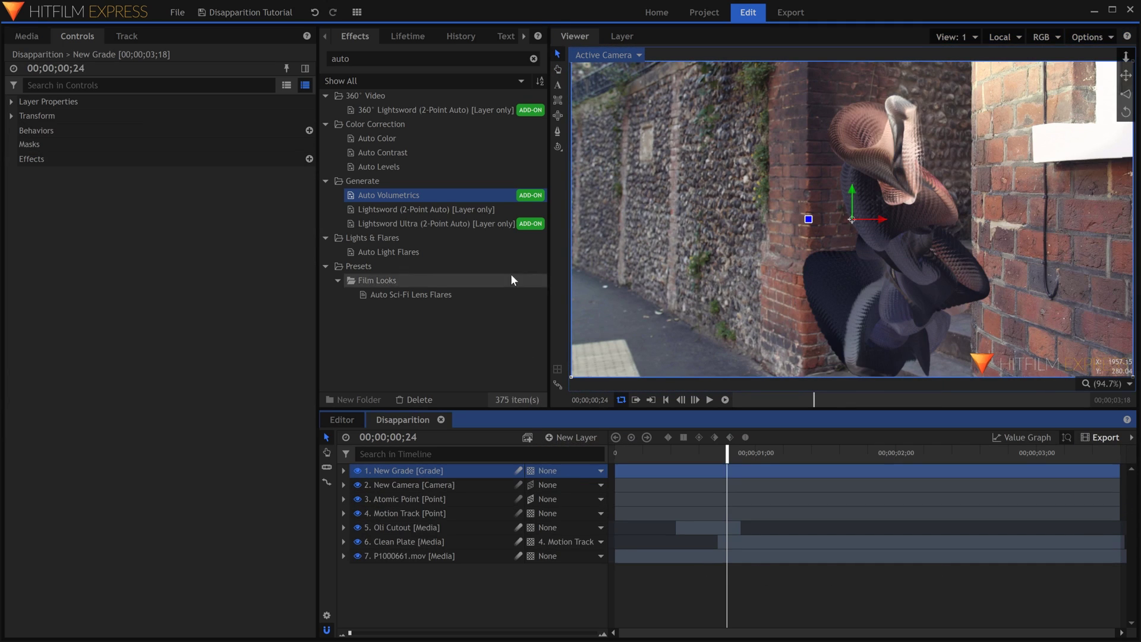
Apply the Shake effect to the grade layer with Scale 1.05
double_click(465, 64)
type("shake")
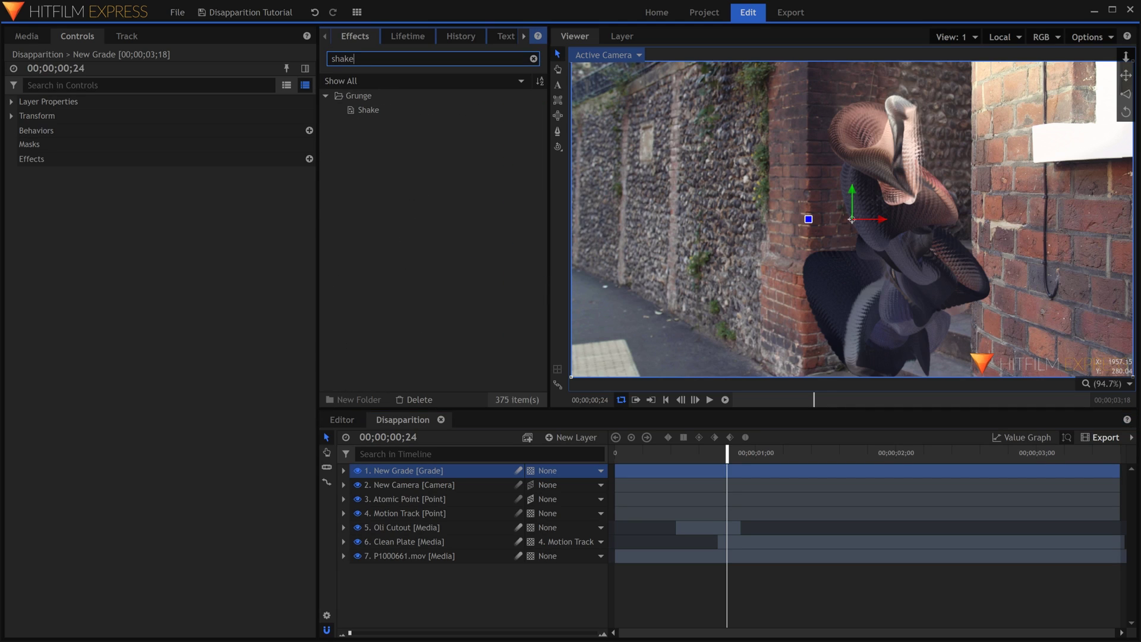
left_click_drag(431, 107, 101, 166)
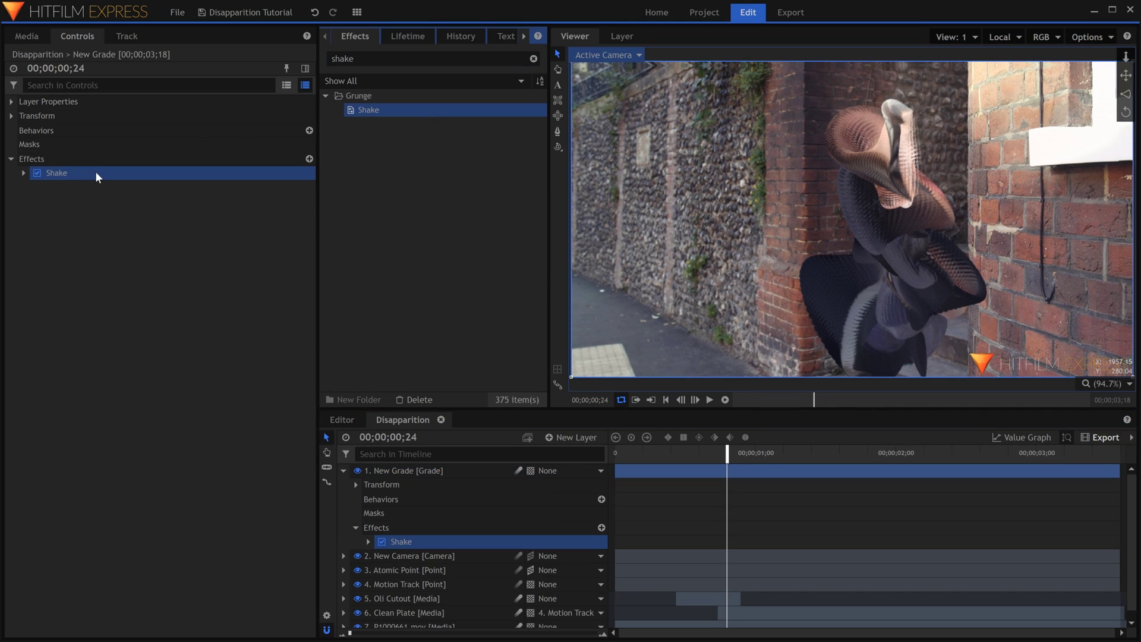
left_click(23, 173)
left_click(70, 187)
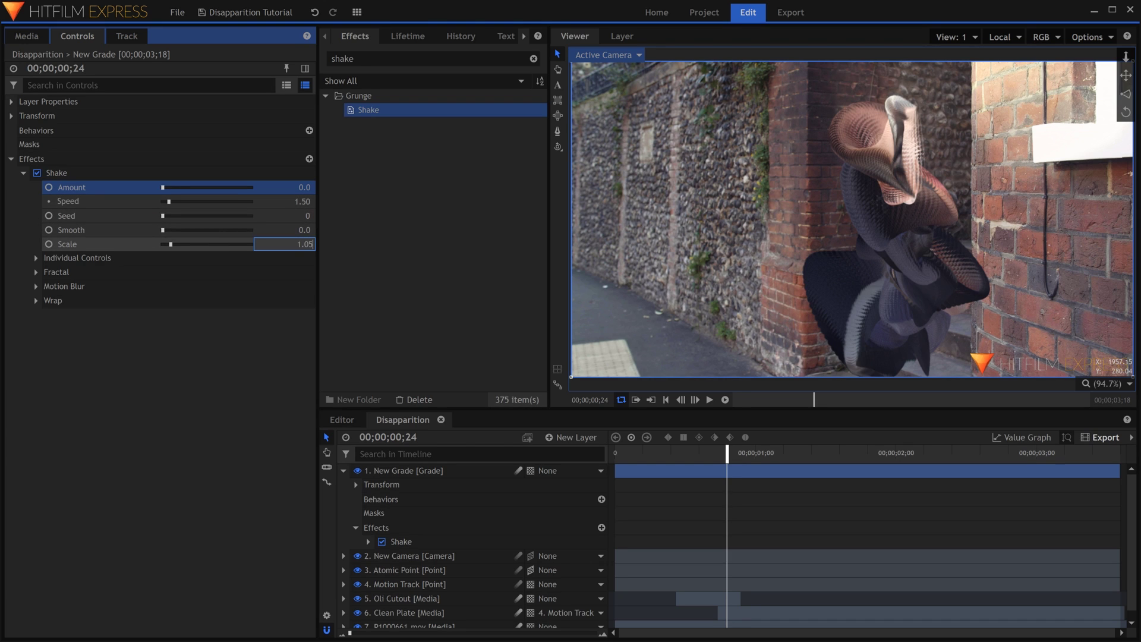
key("Return")
Keyframe the Shake Amount from 0 to 10 and play back the shake
key("space")
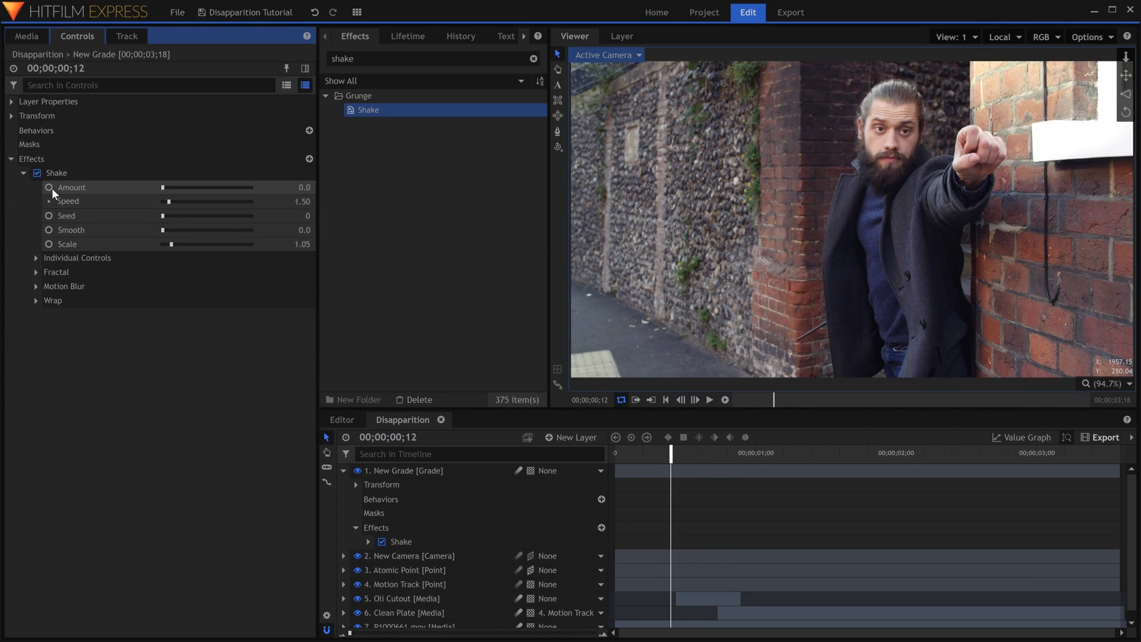
left_click(48, 187)
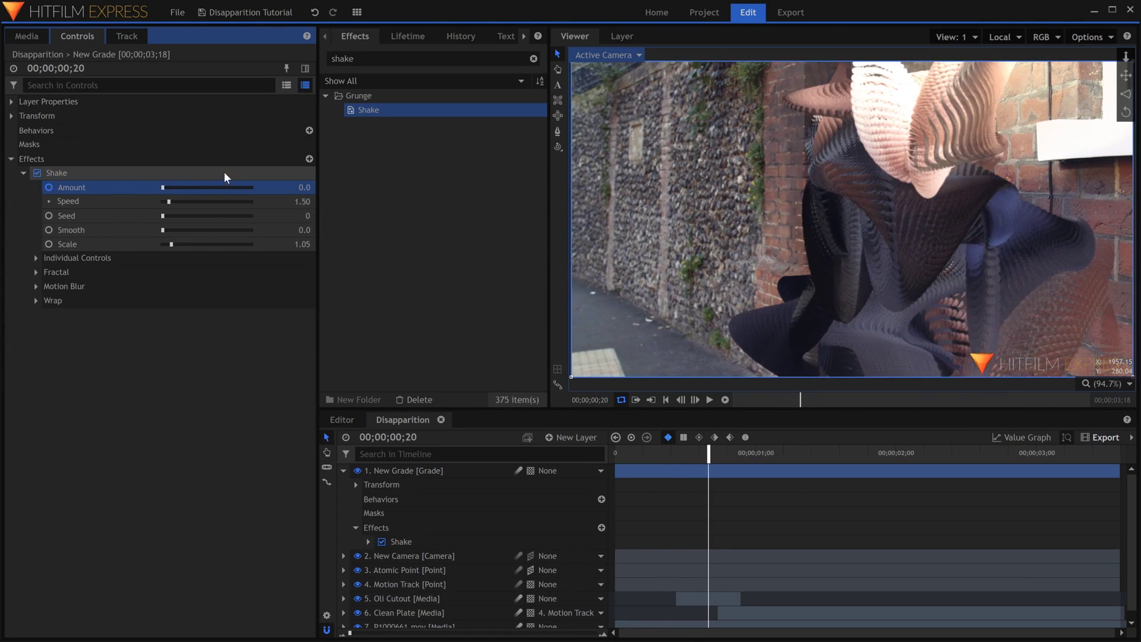
type("10")
key("Return")
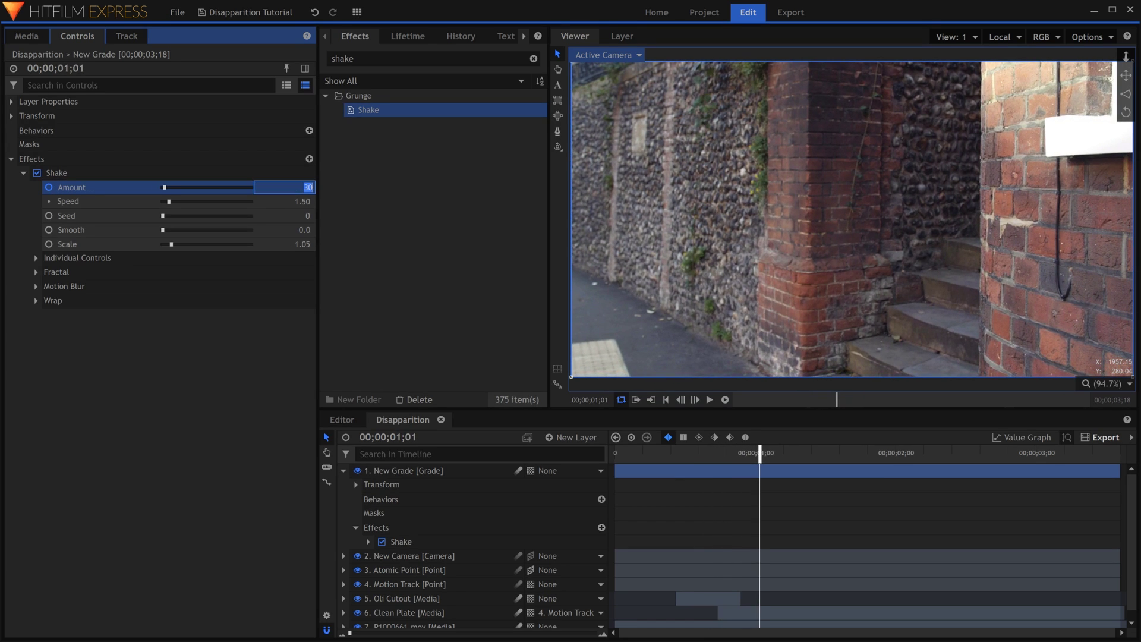
key("Home")
key("space")
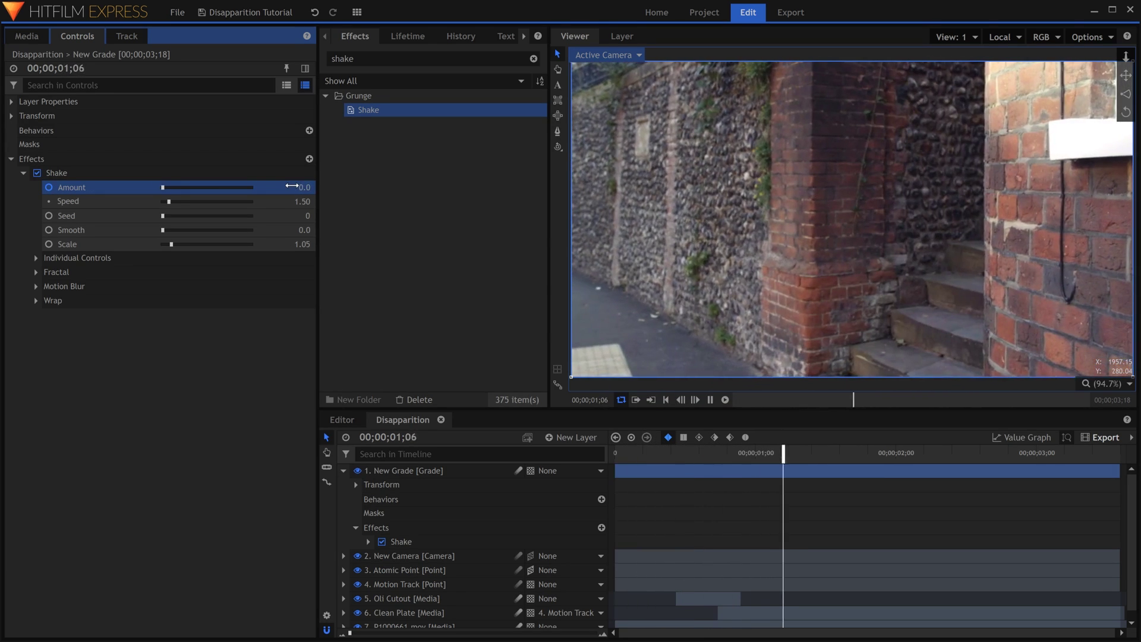
Stop playback and expand the Oli Cutout layer's Atomic Particle Motion Blur options
key("space")
key("Home")
left_click(343, 470)
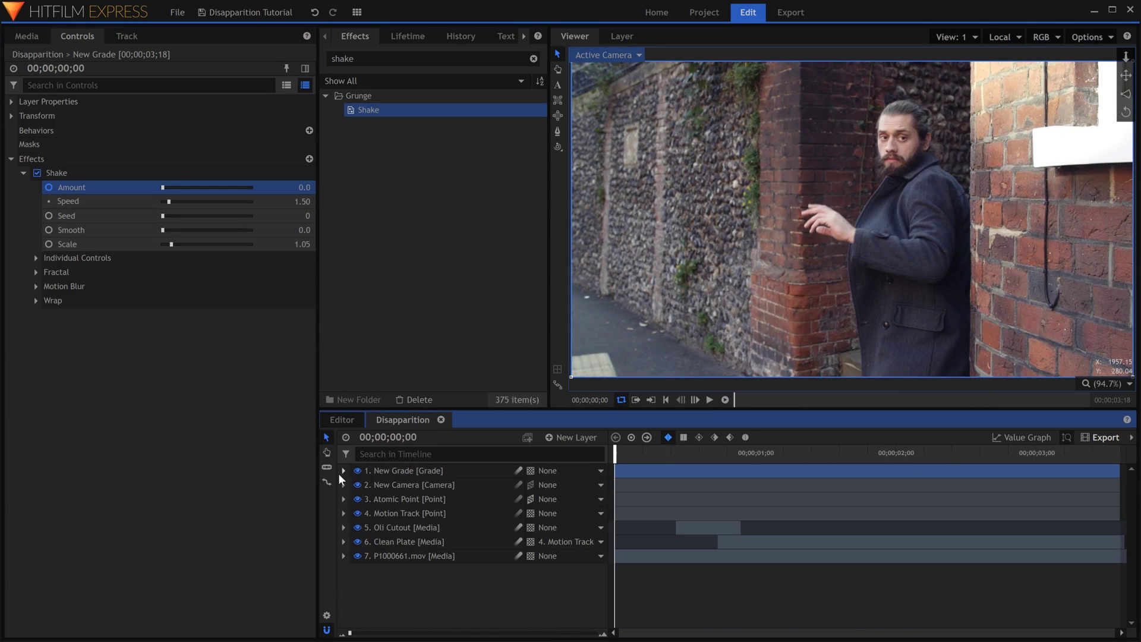
left_click(469, 525)
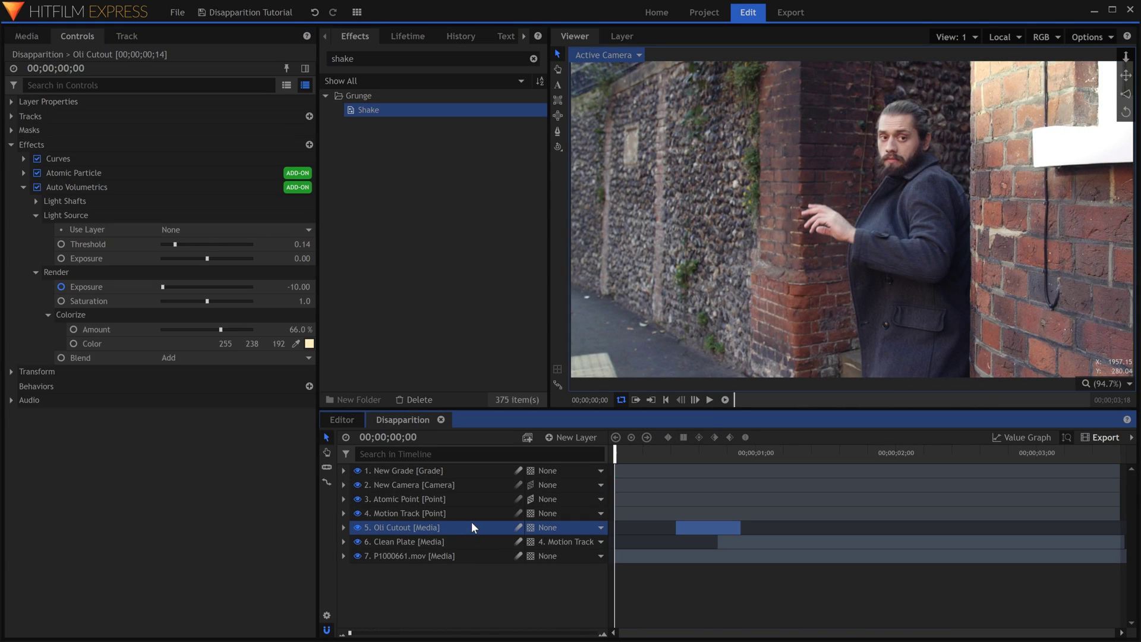
left_click(23, 187)
left_click(23, 172)
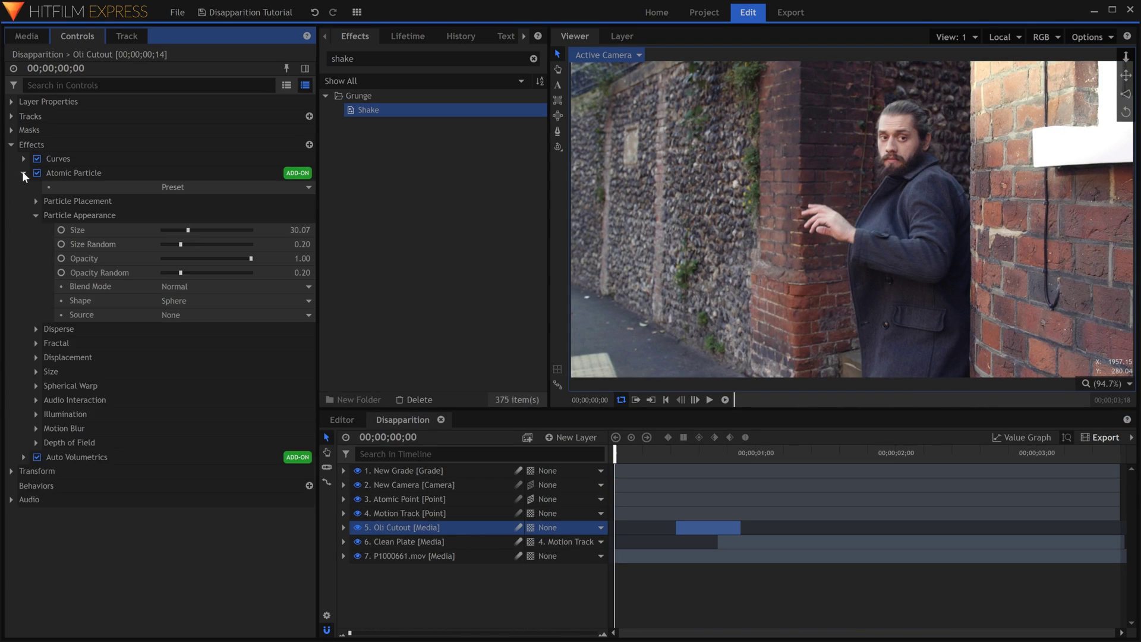
left_click(36, 215)
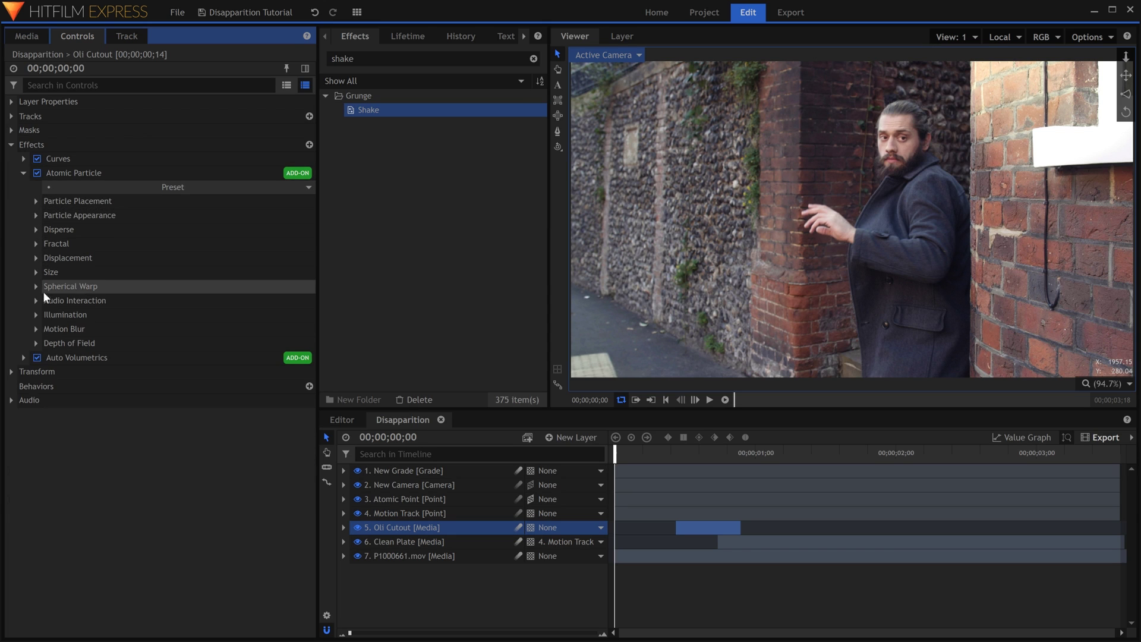
left_click(37, 329)
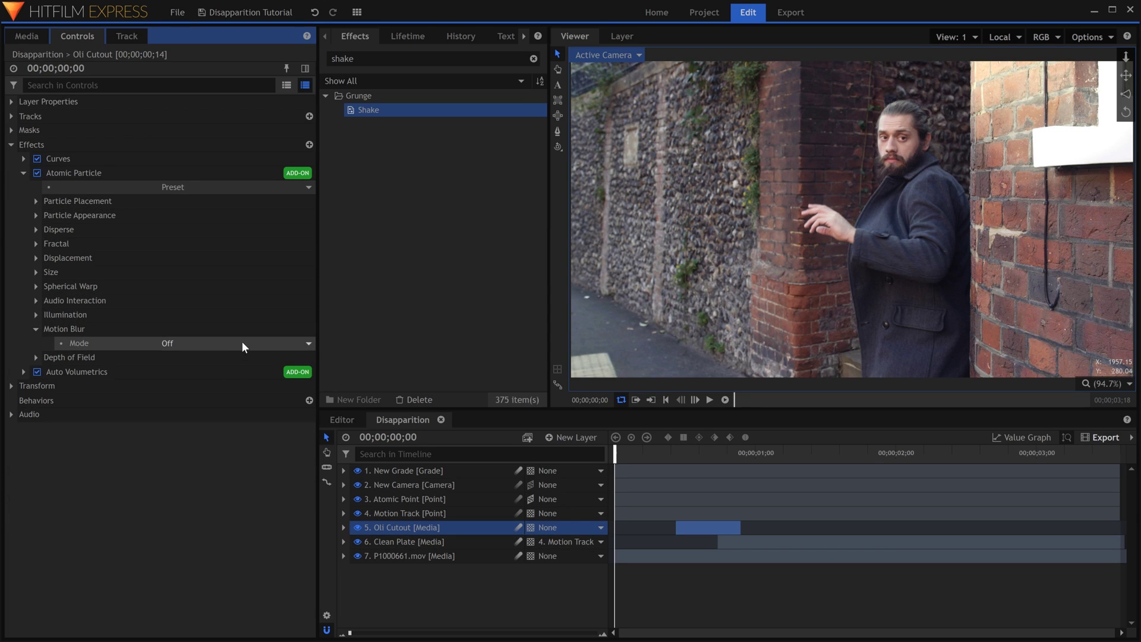
Set Atomic Particle Motion Blur mode to Comp Settings and preview the dissolve
key("space")
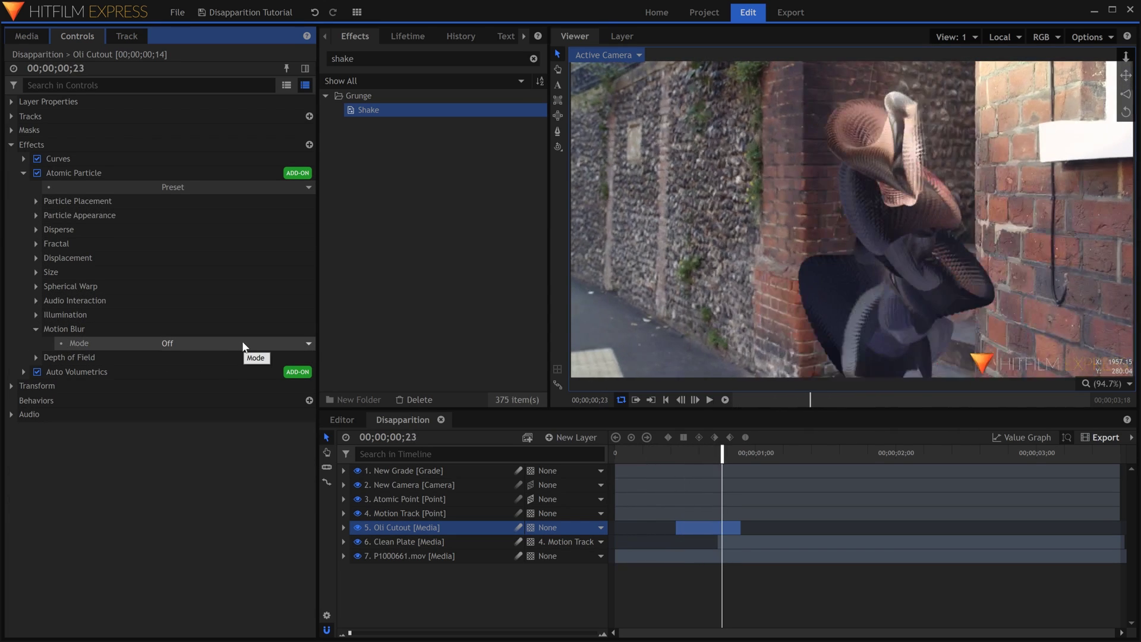
left_click(242, 343)
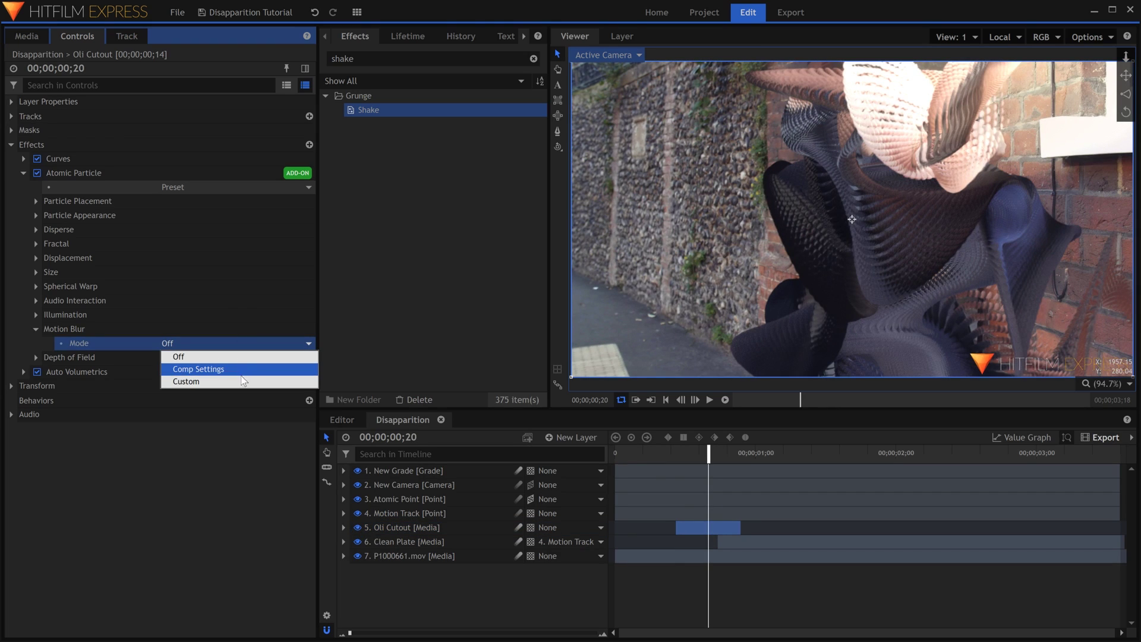
left_click(242, 369)
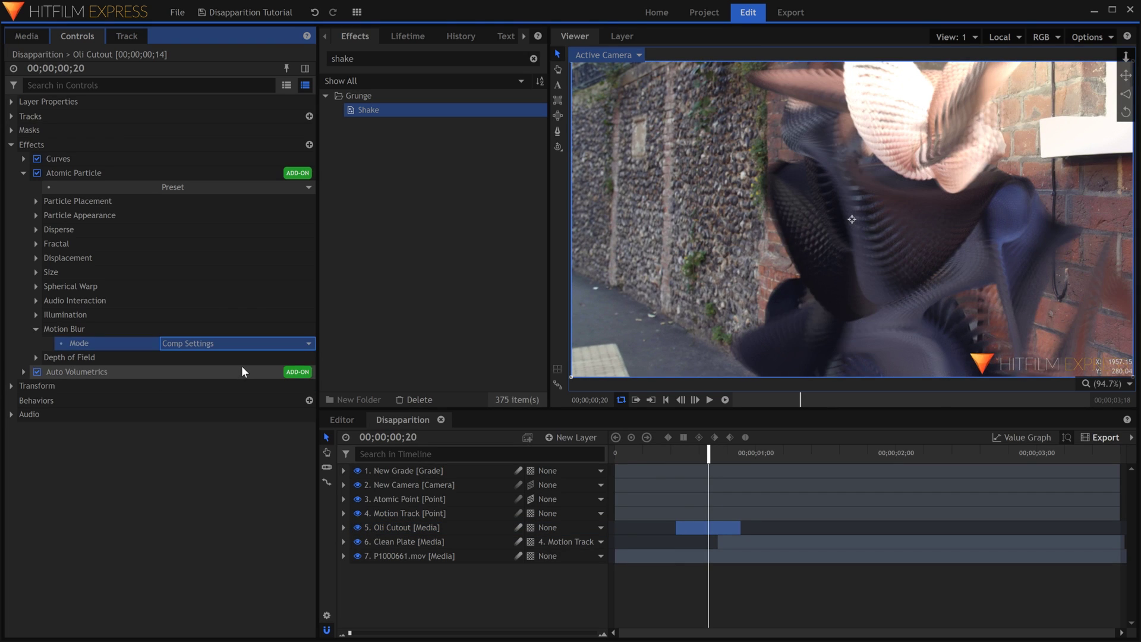
key("space")
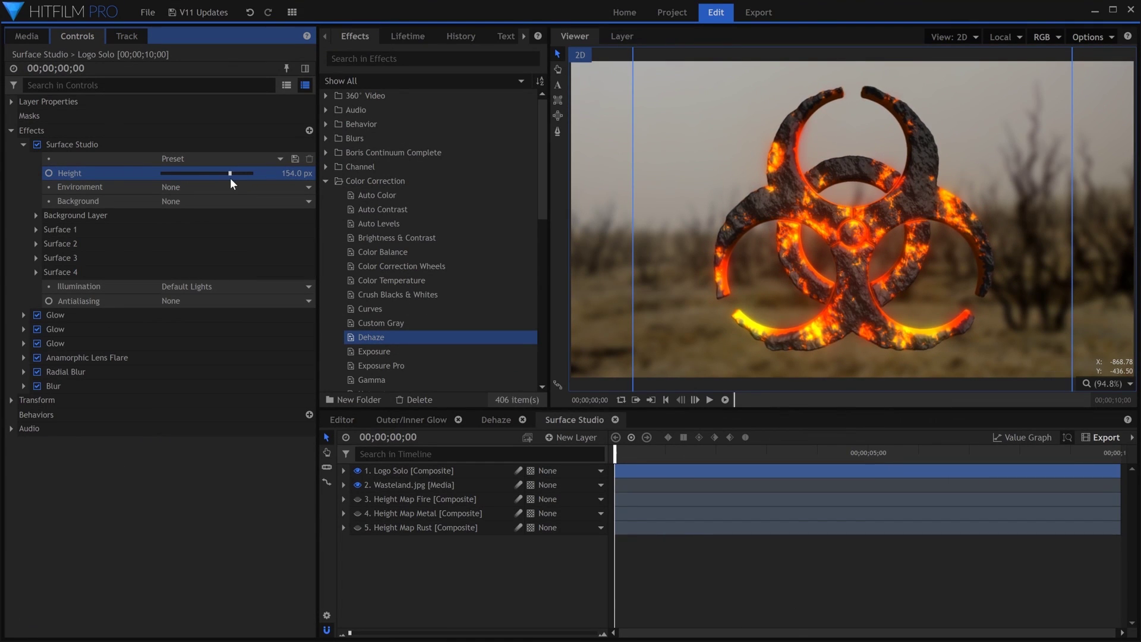
Lower Surface 1's Height on the lava logo and disable all three Glow effects
left_click(36, 229)
left_click_drag(247, 248, 282, 257)
left_click(37, 400)
left_click(37, 415)
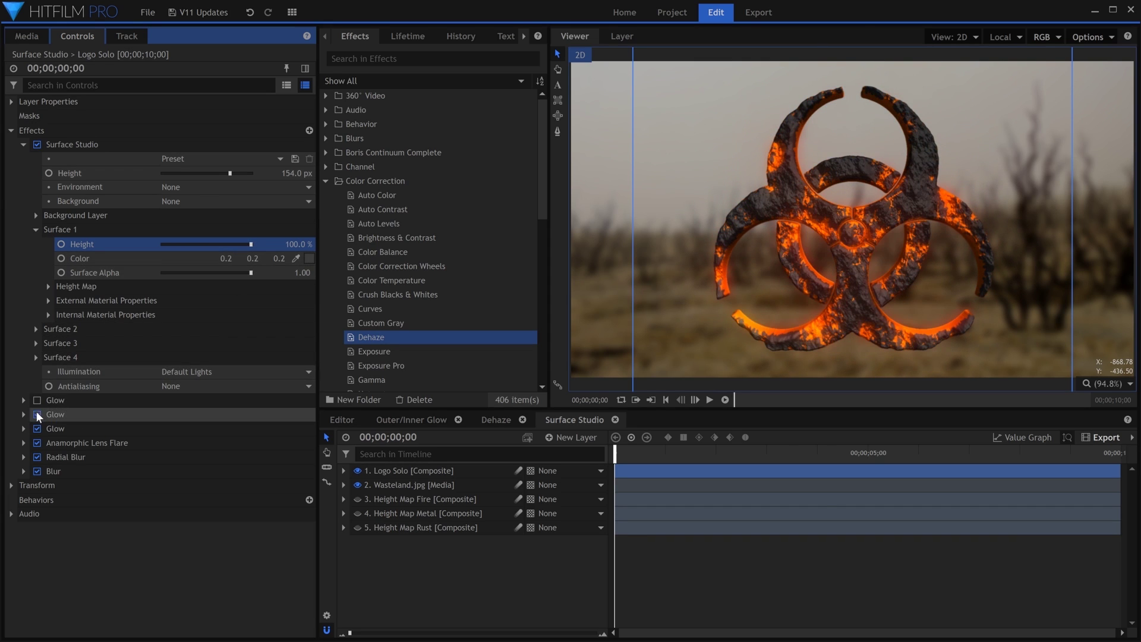
left_click(37, 429)
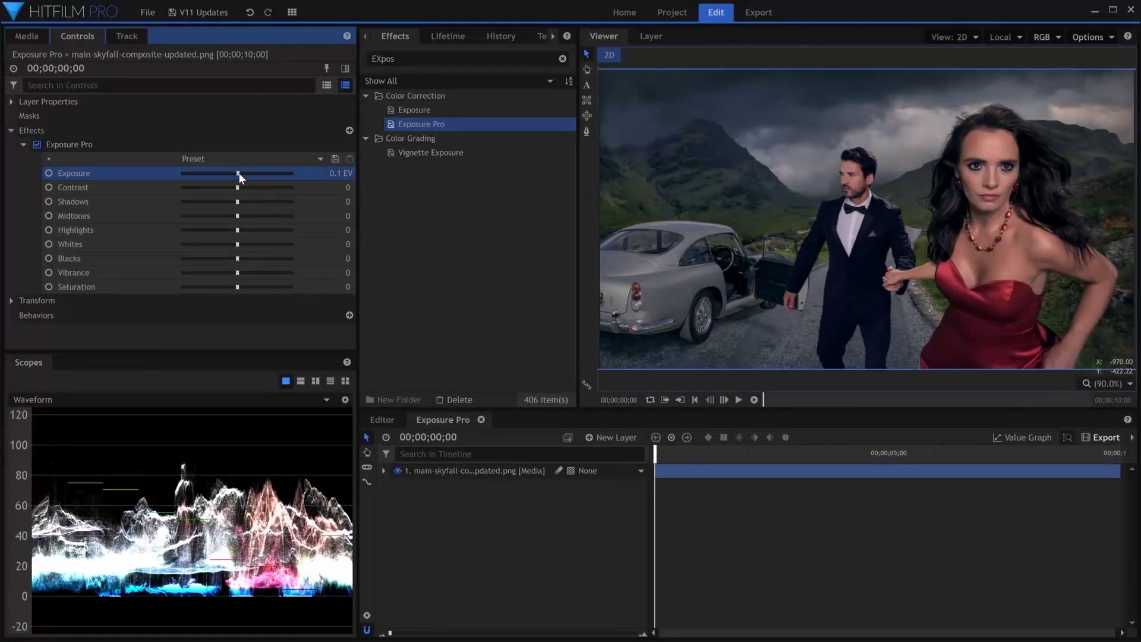
Grade with Exposure 0.7 EV, Highlights 18, Midtones -20, Vibrance 20, Contrast -4, then compare
left_click_drag(238, 172, 246, 170)
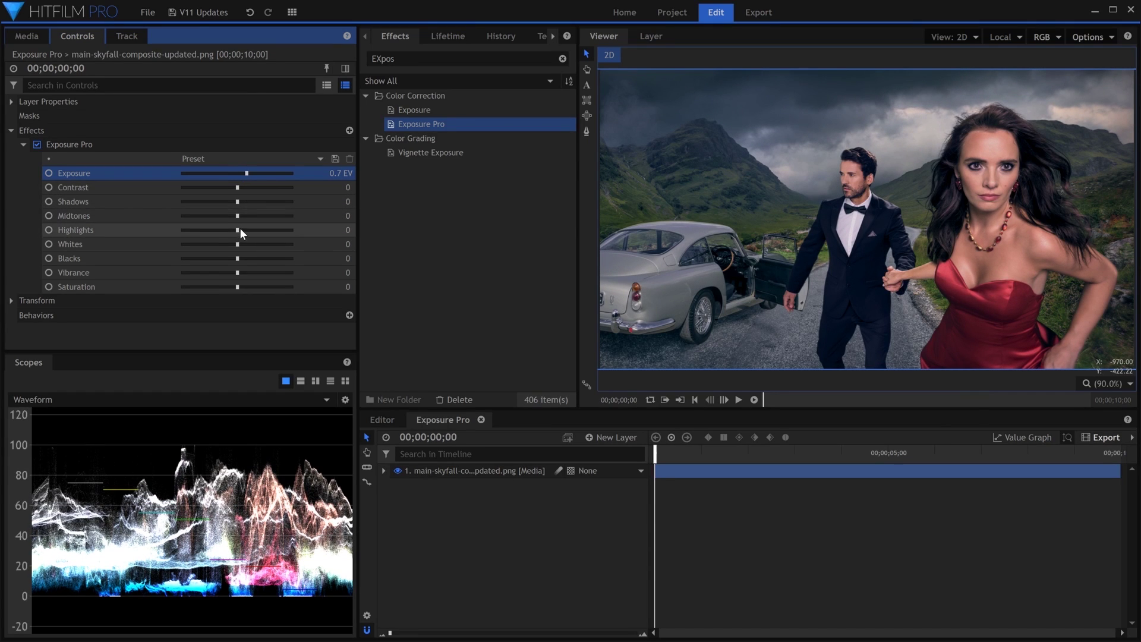
mouse_move(240, 227)
left_mouse_down()
mouse_move(249, 226)
mouse_move(226, 216)
left_mouse_up()
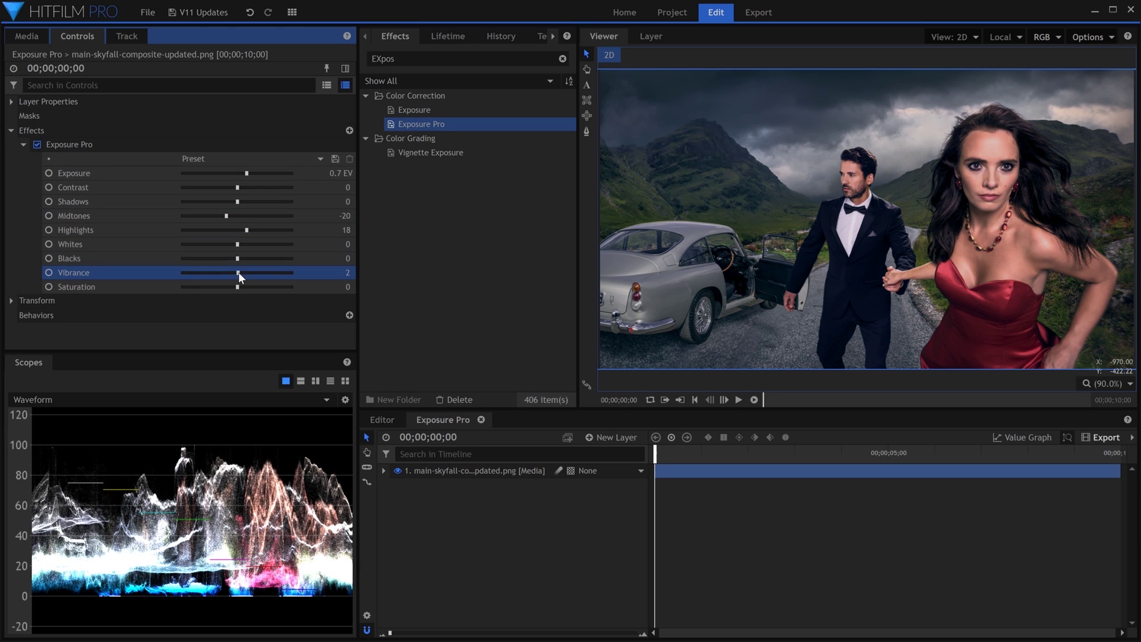
left_click_drag(238, 273, 248, 272)
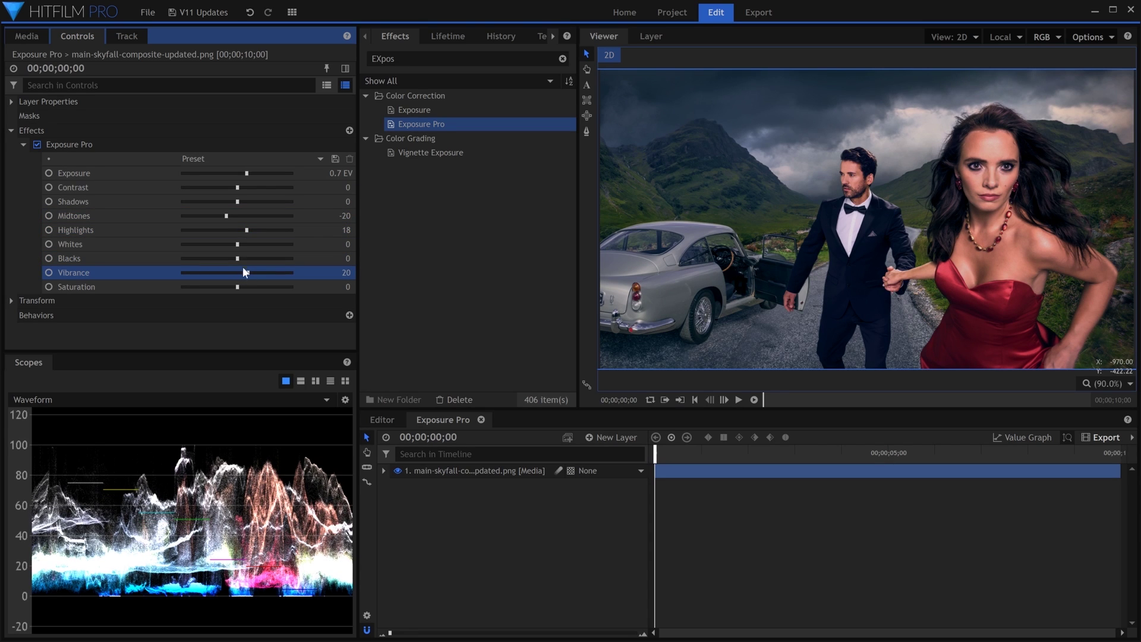
left_click_drag(237, 187, 235, 187)
left_click(38, 145)
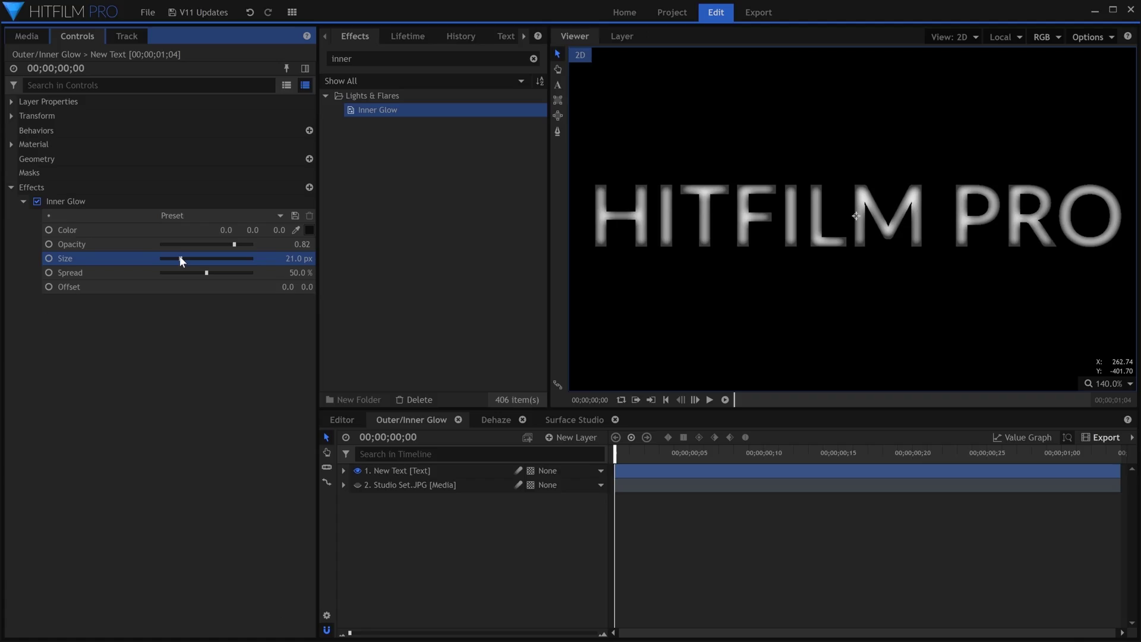
left_click_drag(179, 256, 187, 272)
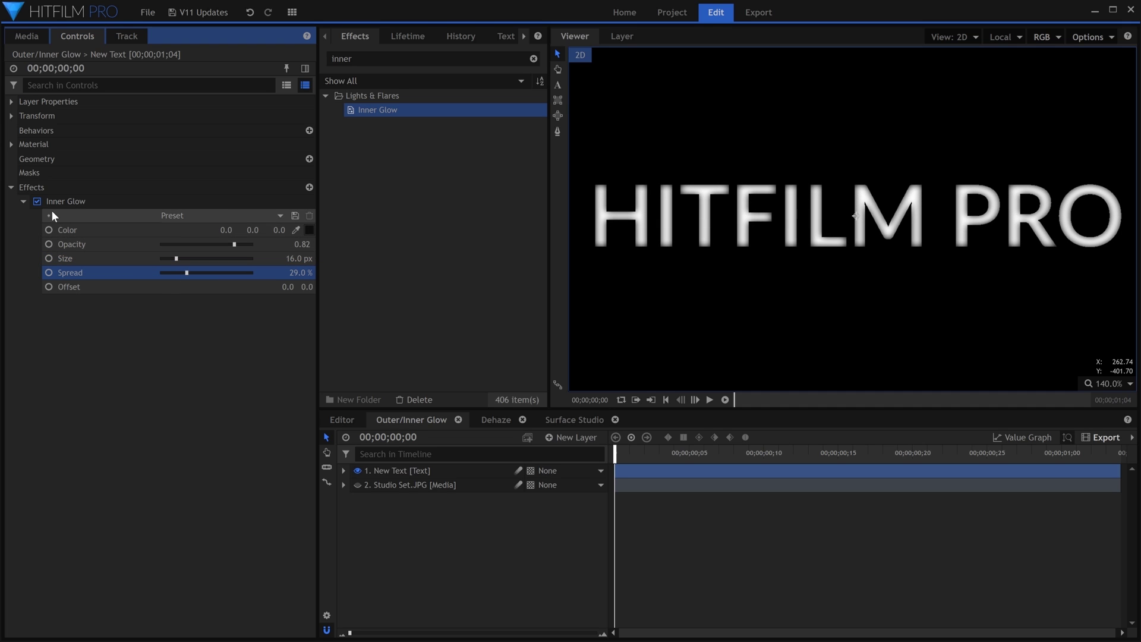
Give the presenter's Outer Glow 100% spread and orange colour ff6600, then preview
left_click(38, 201)
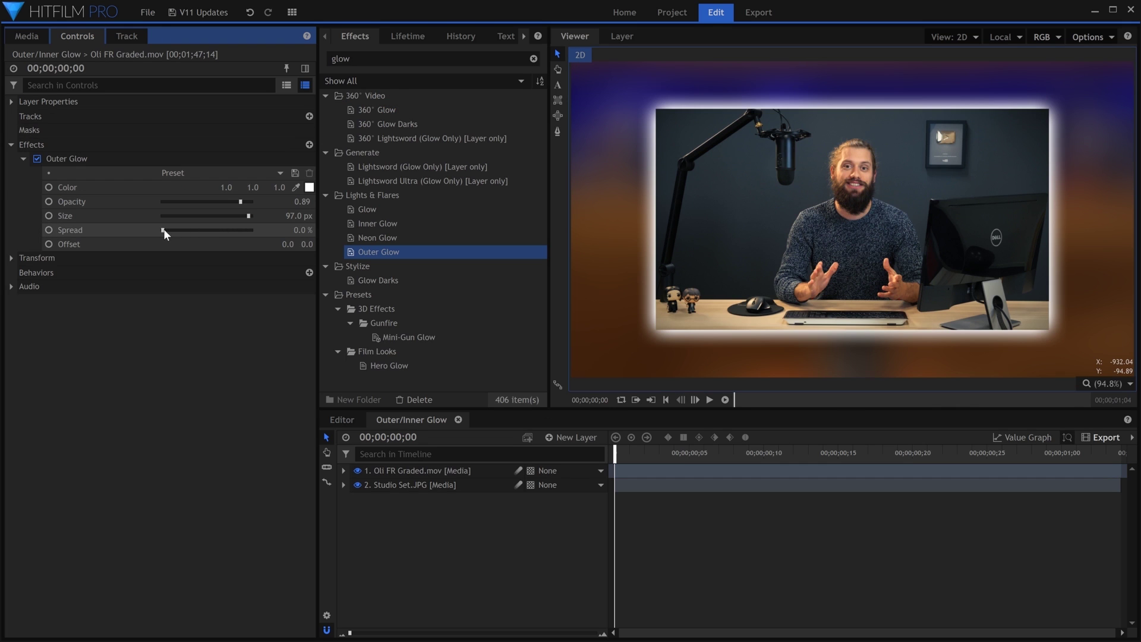
left_click_drag(163, 229, 185, 216)
left_click(309, 188)
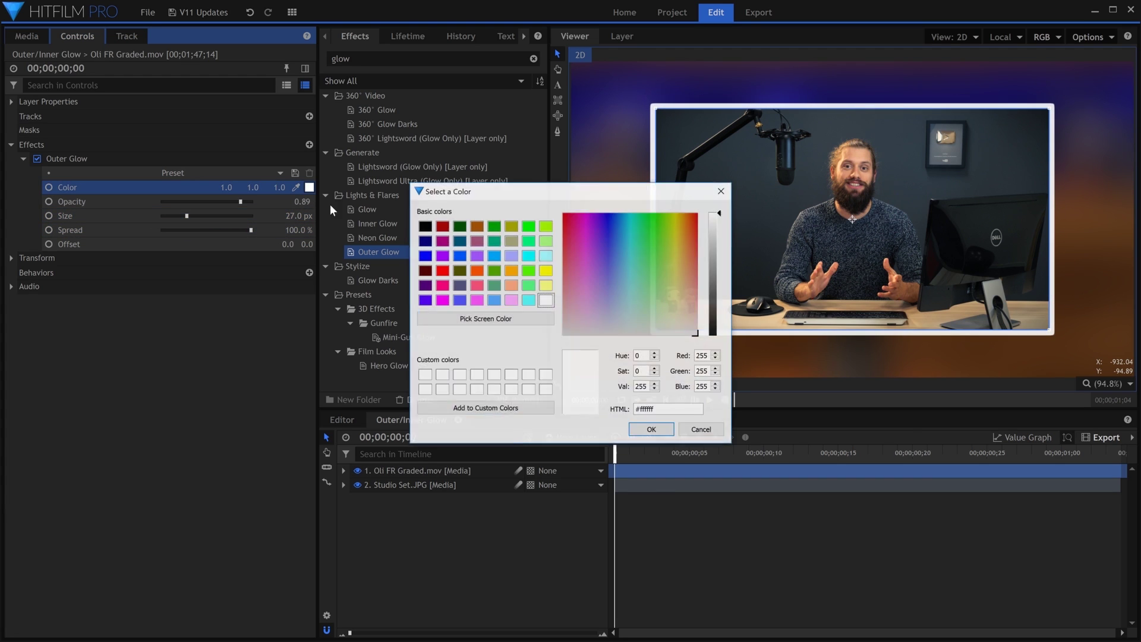
type("ff6600")
key("Return")
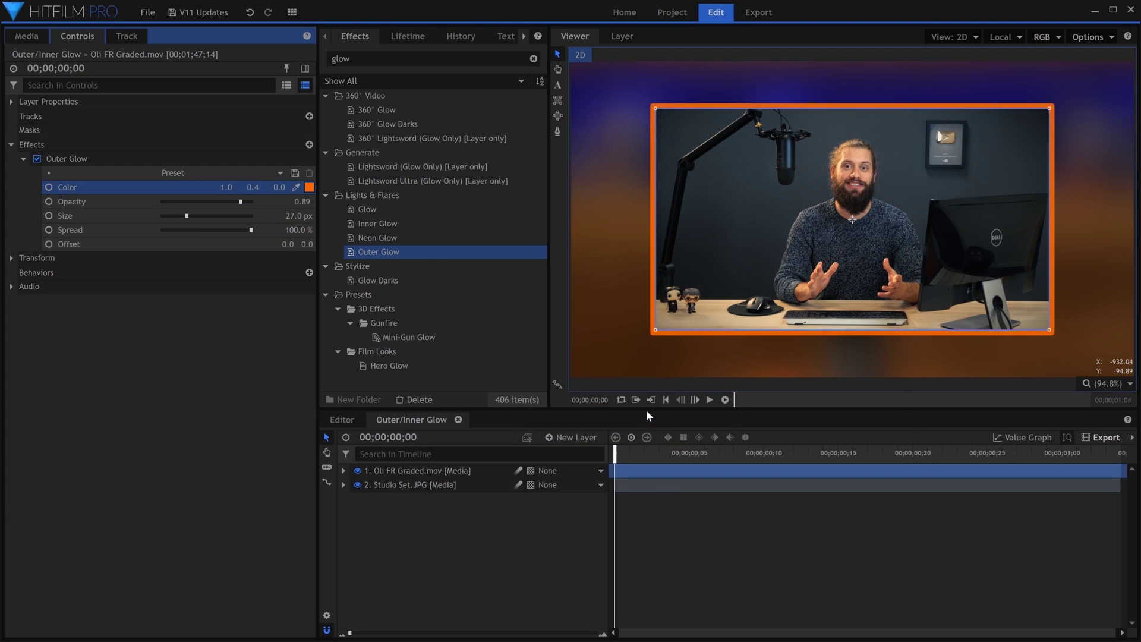
left_click(277, 479)
key("space")
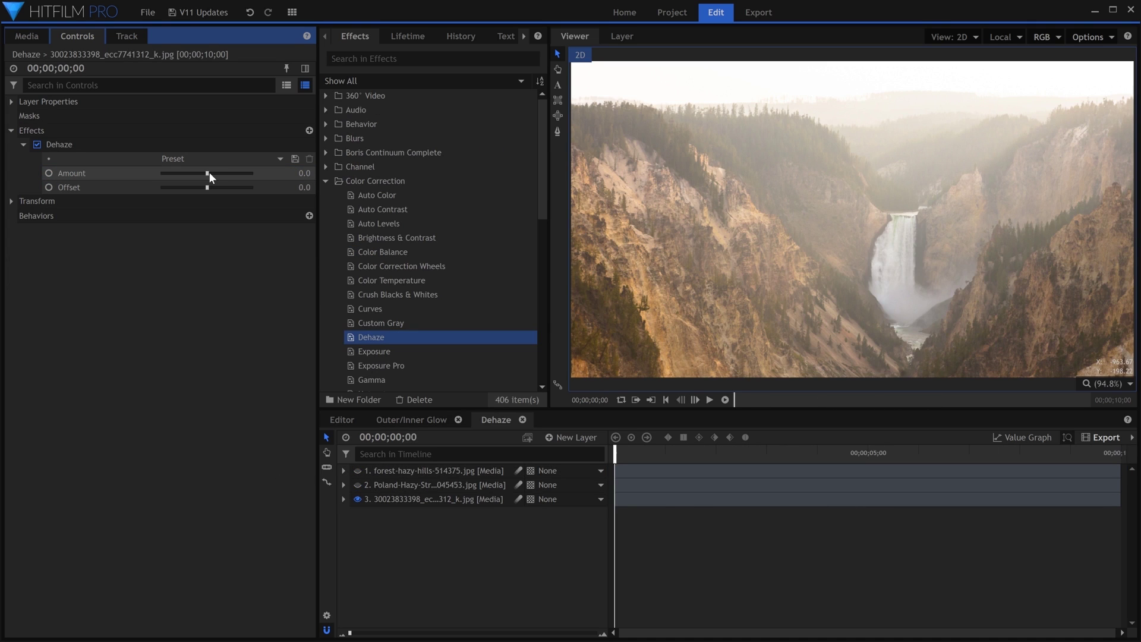
Raise Dehaze to clear the street photo's fog, then set the waterfall's Dehaze Amount to -76
left_click_drag(208, 172, 240, 174)
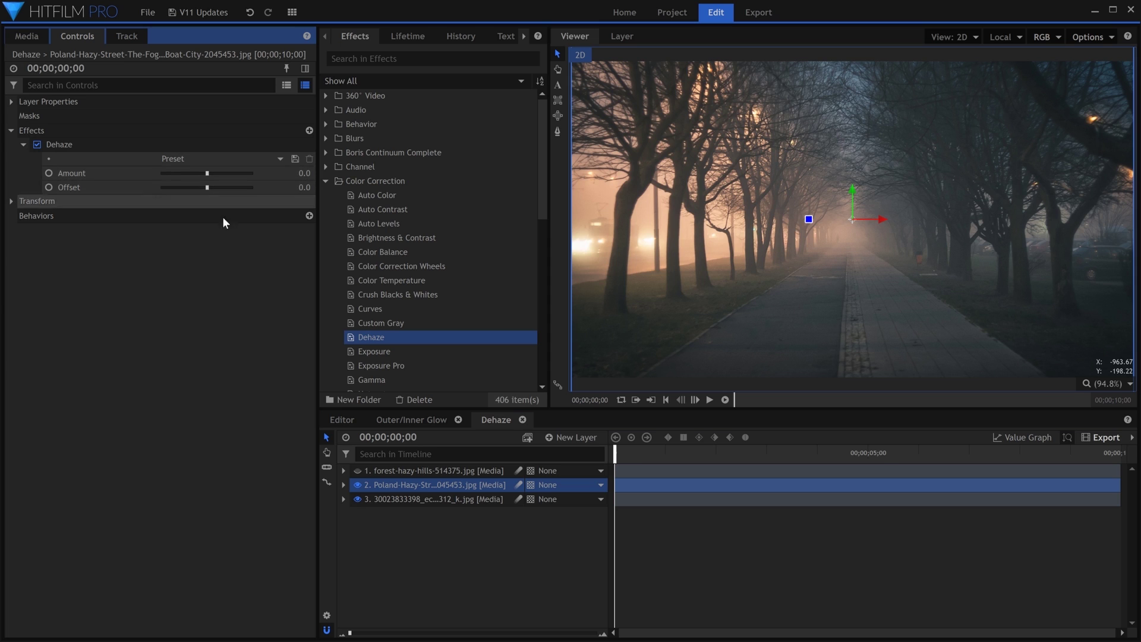
left_click(224, 217)
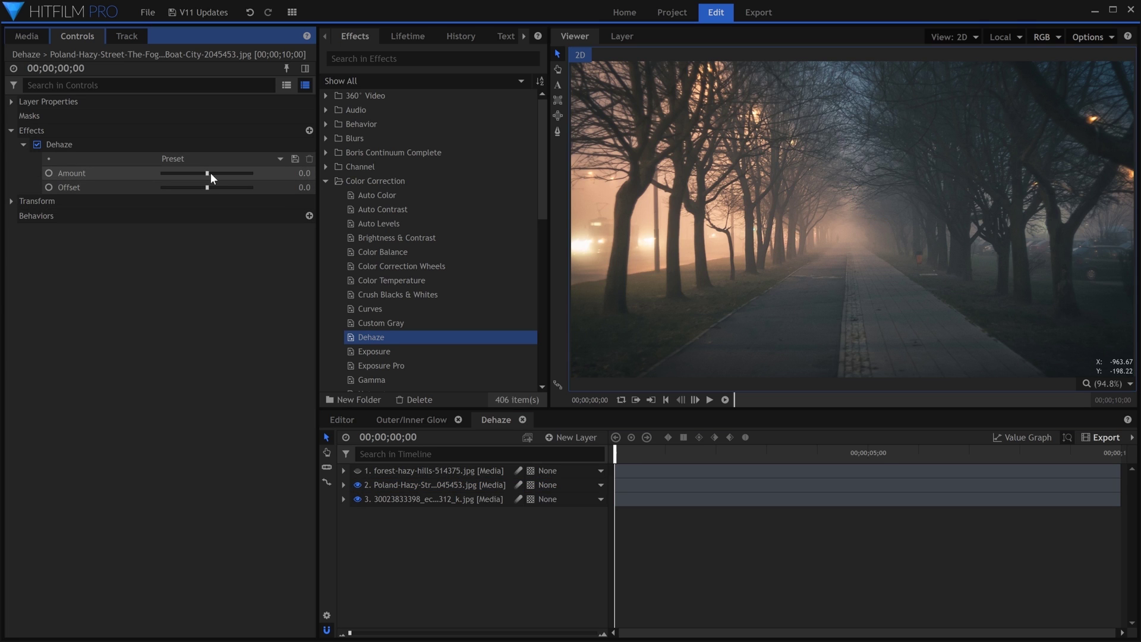
left_click_drag(208, 174, 245, 172)
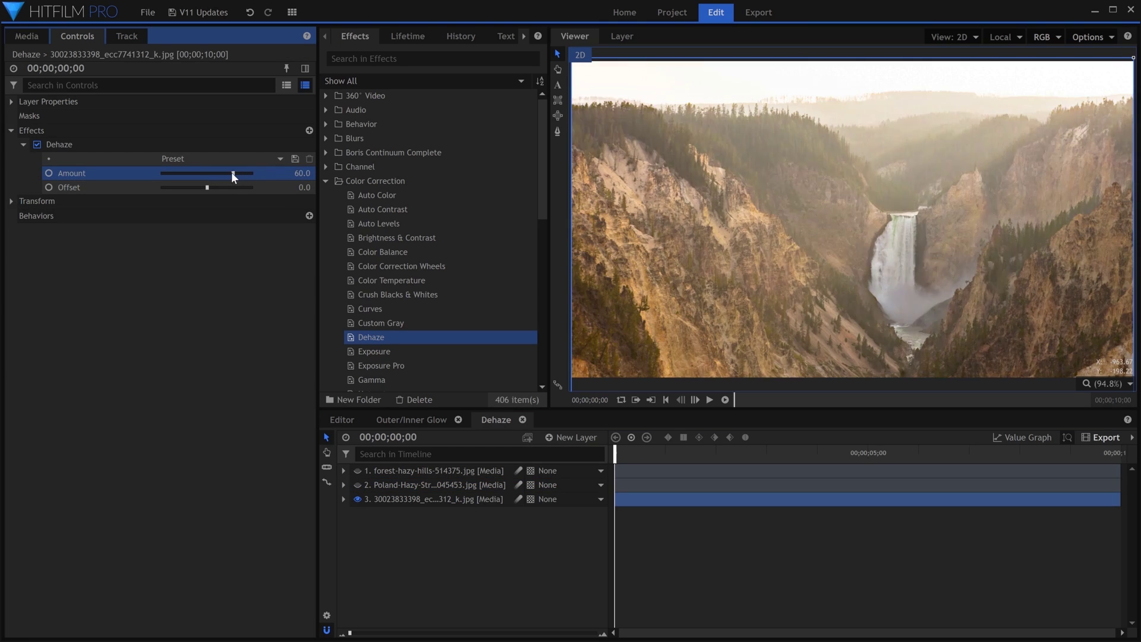
left_click_drag(230, 172, 174, 176)
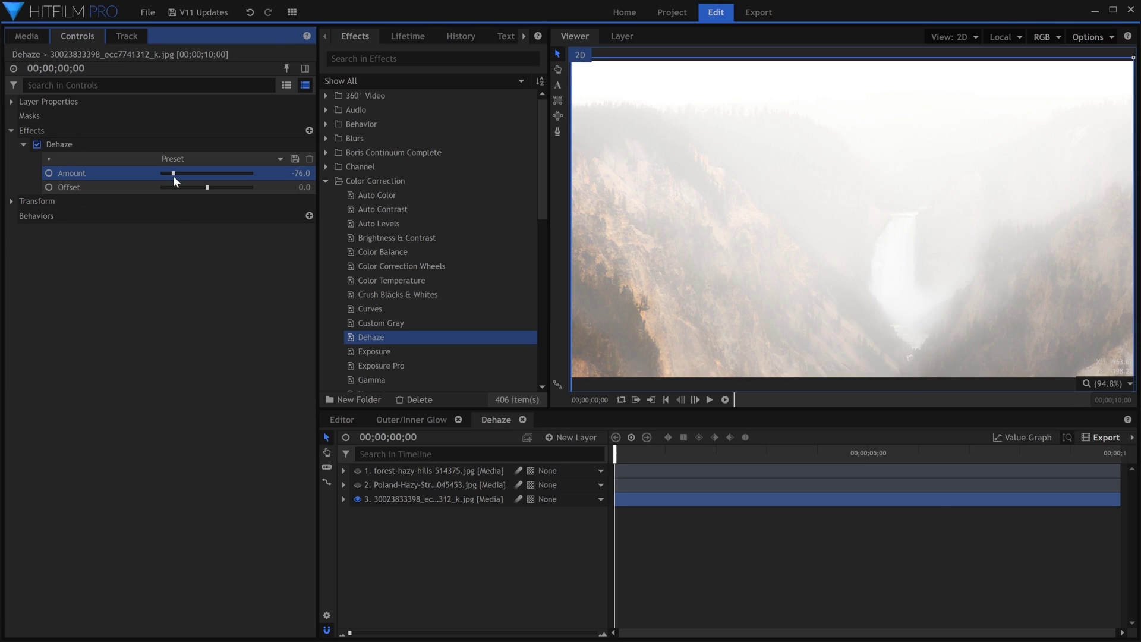